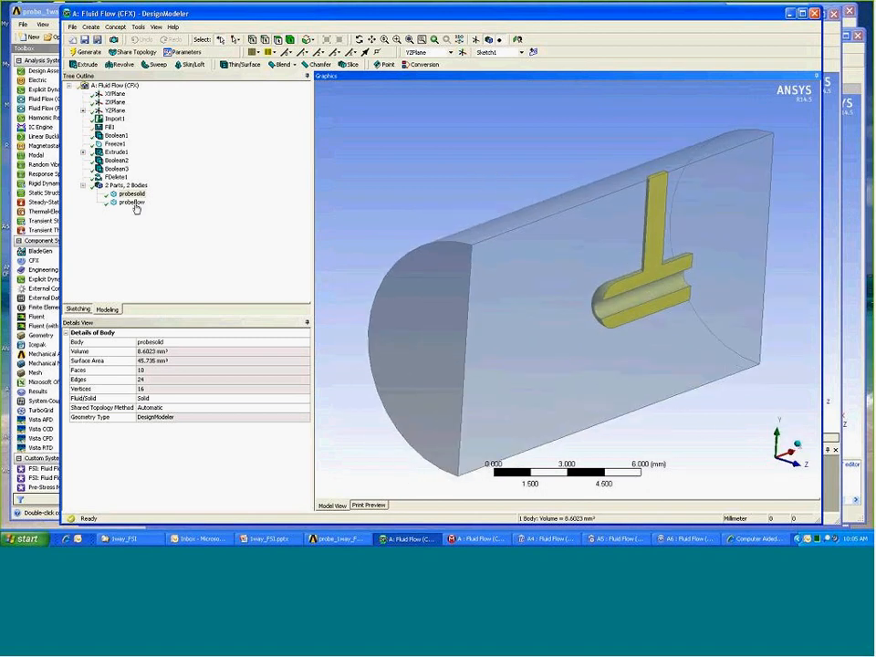
# Step: Inspect the probeflow body and the probe-shaped cavity in its symmetry face
pyautogui.click(135, 201)
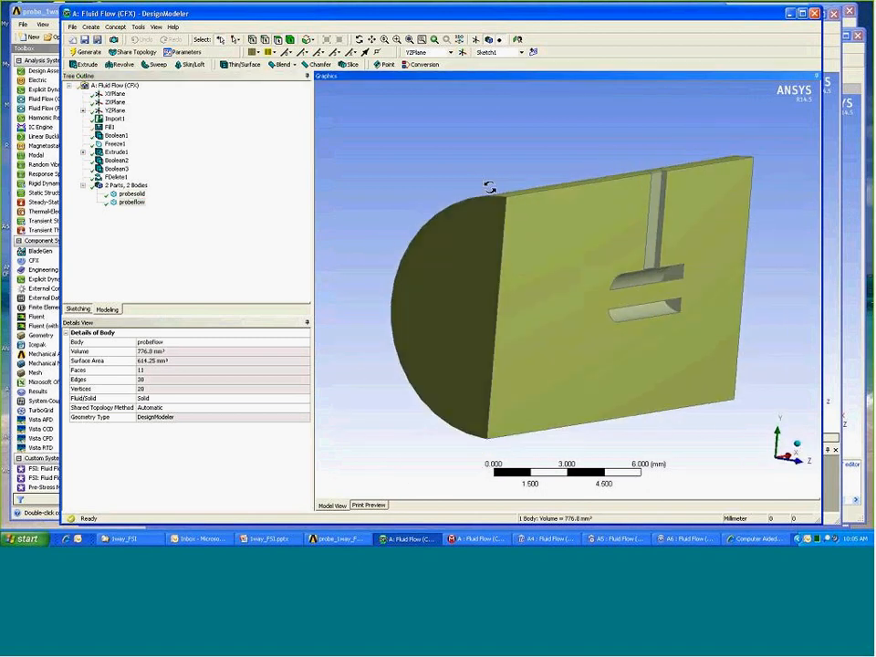
pyautogui.moveTo(522, 206); pyautogui.dragTo(634, 290, button='middle')
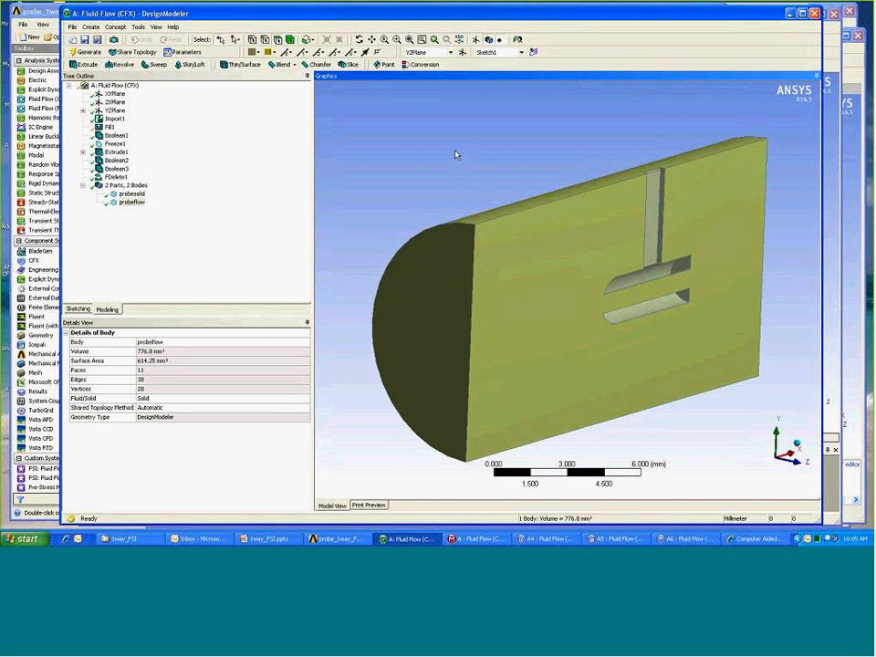
pyautogui.moveTo(459, 148)
pyautogui.mouseDown(button='middle')
pyautogui.moveTo(483, 142)
pyautogui.moveTo(472, 147)
pyautogui.mouseUp(button='middle')
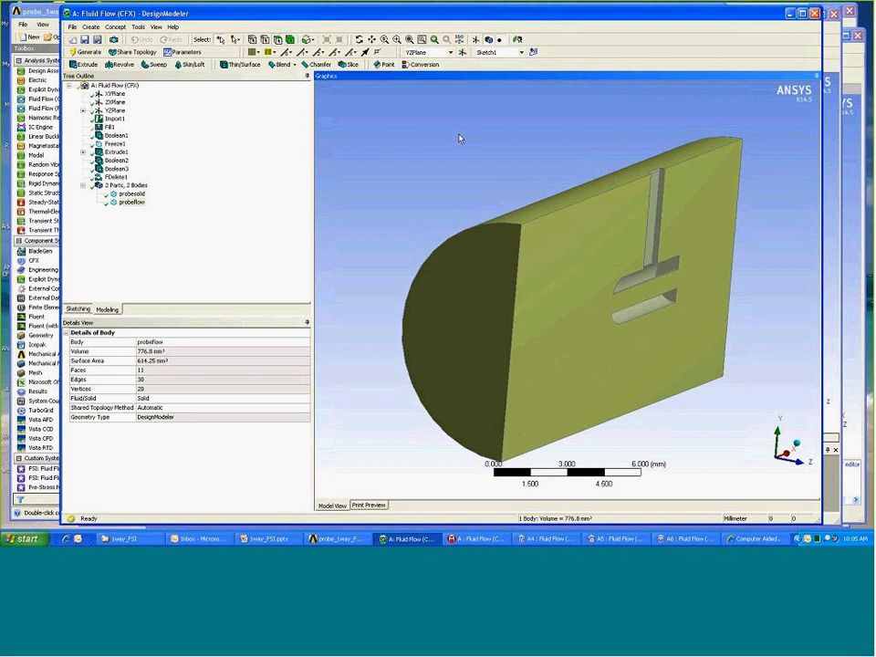
# Step: Switch to the Meshing window, enlarge the graphics area and examine the flow domain's mesh around the probe cavity
pyautogui.click(478, 541)
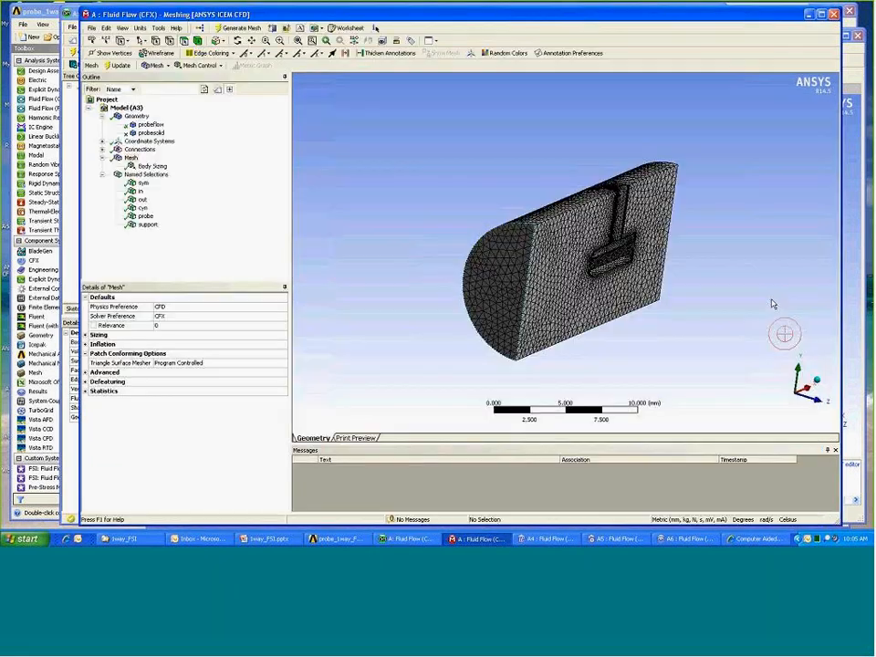
pyautogui.moveTo(676, 242); pyautogui.dragTo(714, 358, button='middle')
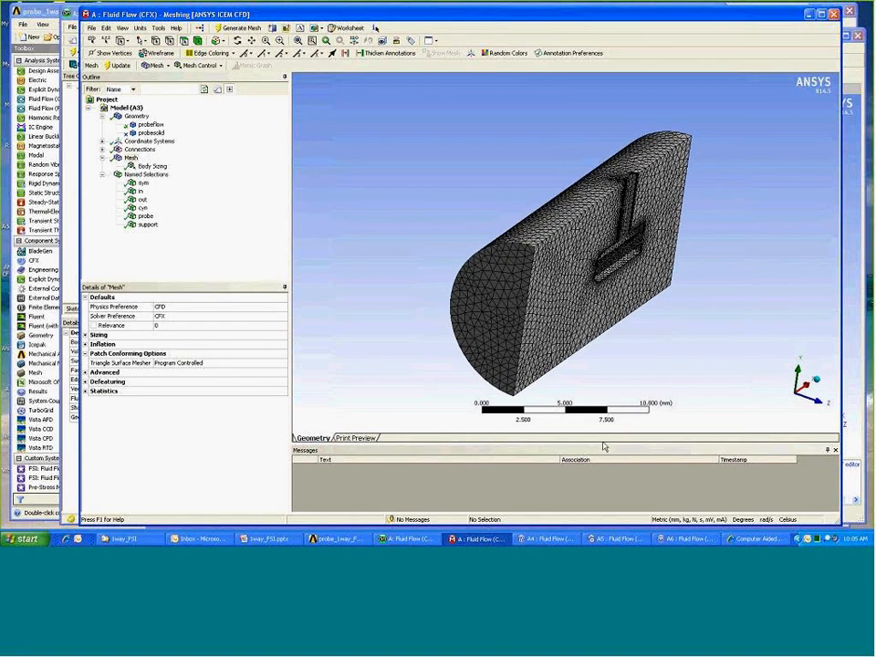
pyautogui.moveTo(603, 445); pyautogui.dragTo(602, 476)
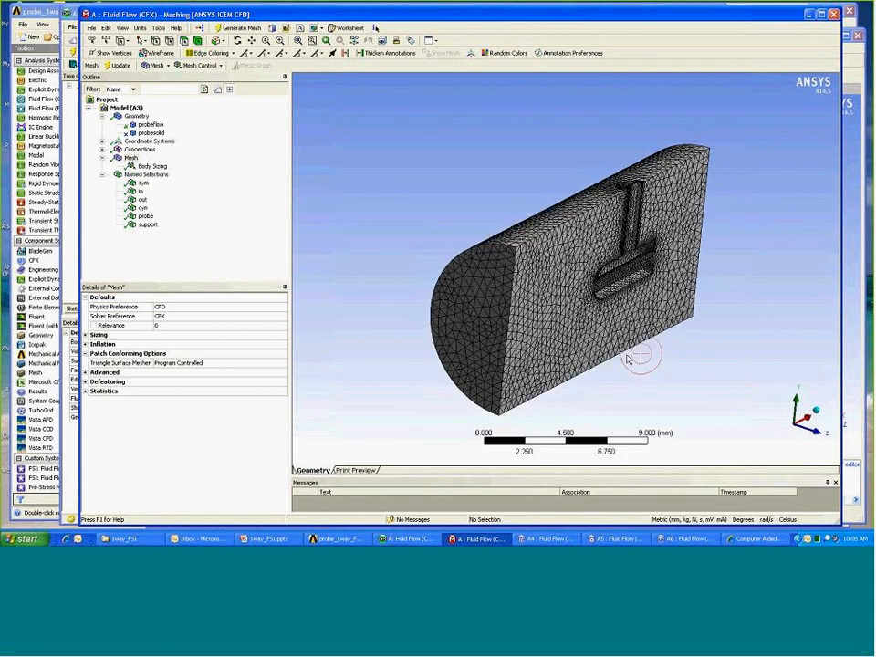
pyautogui.keyDown('ctrl'); pyautogui.moveTo(674, 361); pyautogui.dragTo(638, 364, button='middle'); pyautogui.keyUp('ctrl')
pyautogui.scroll(3, 639, 360)
pyautogui.moveTo(465, 114); pyautogui.dragTo(467, 133, button='middle')
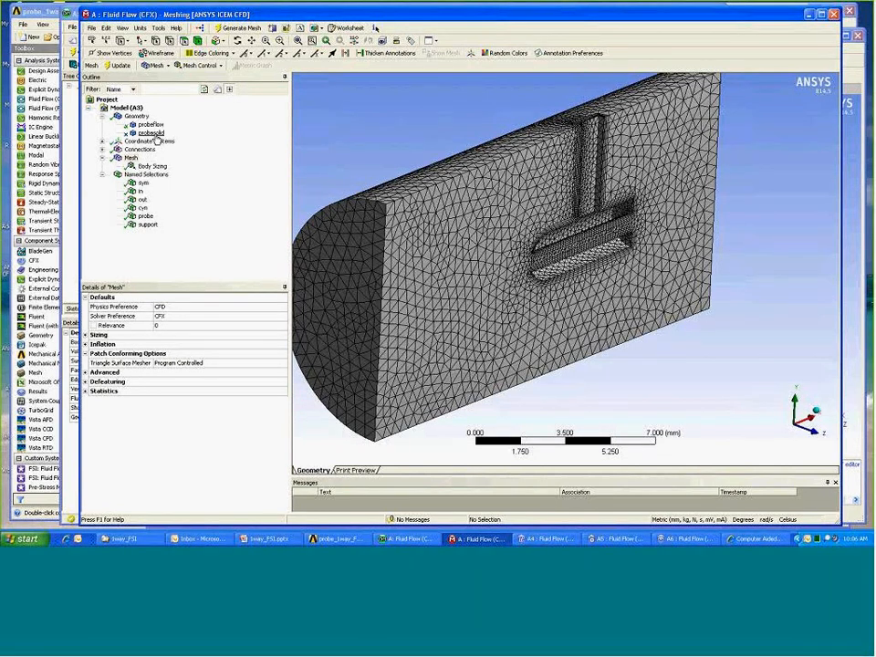
pyautogui.moveTo(386, 134)
pyautogui.mouseDown(button='middle')
pyautogui.moveTo(481, 147)
pyautogui.moveTo(449, 149)
pyautogui.mouseUp(button='middle')
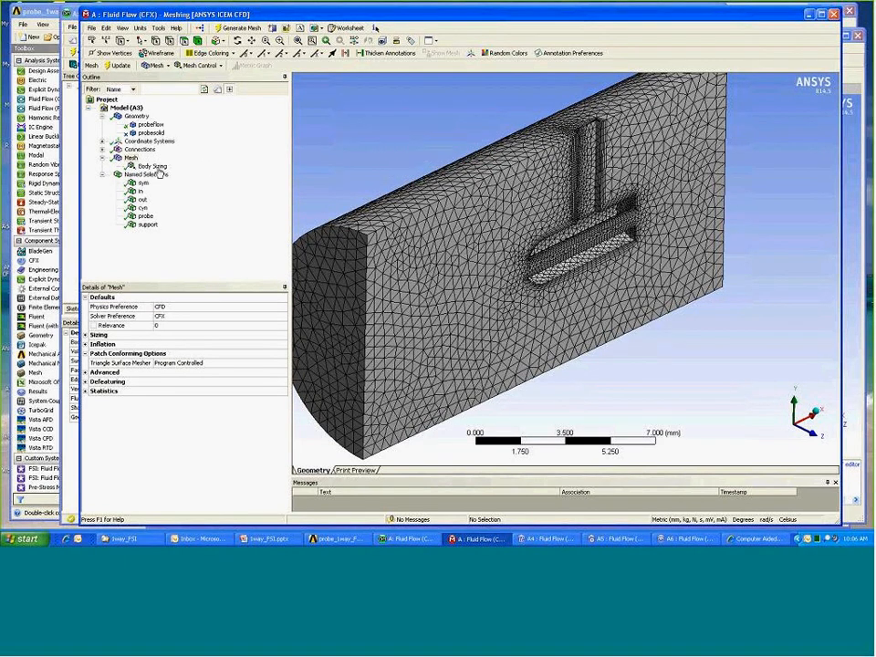
# Step: Review the Body Sizing settings and scoped body, and return to the overall mesh display
pyautogui.click(155, 167)
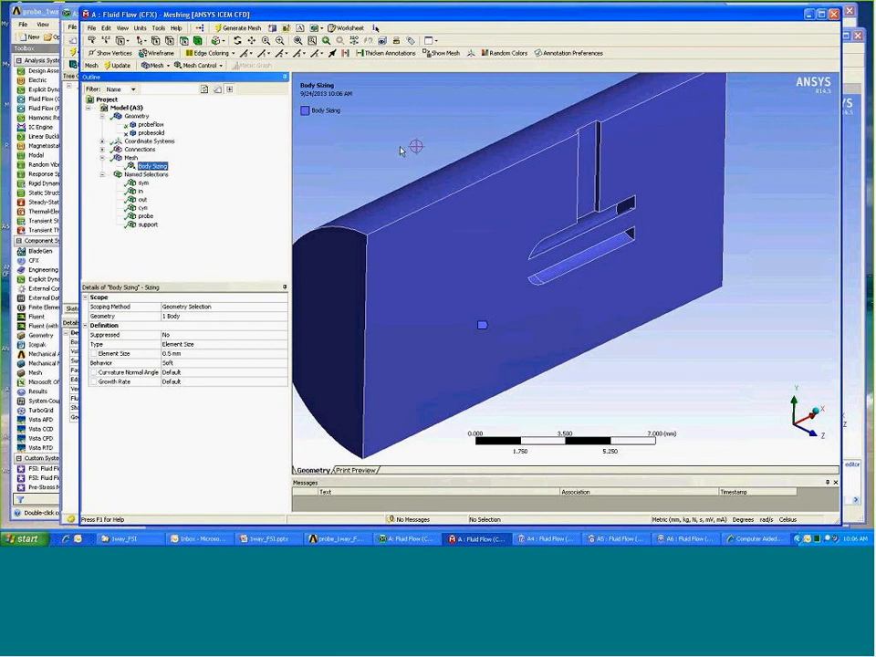
pyautogui.moveTo(406, 144); pyautogui.dragTo(401, 143)
pyautogui.click(131, 158)
pyautogui.moveTo(419, 157); pyautogui.dragTo(414, 151, button='middle')
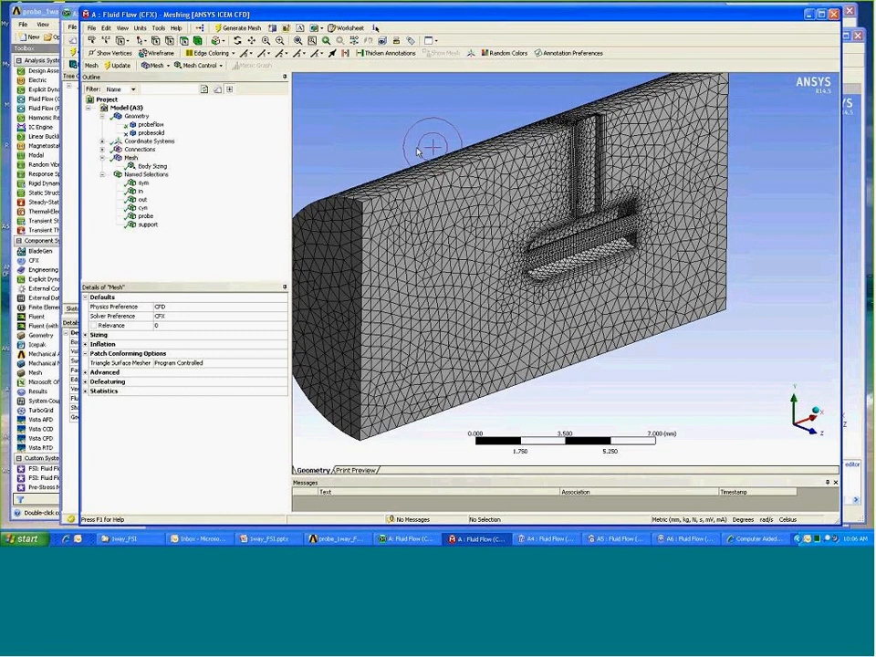
# Step: Show the mesh's Inflation settings and examine the inflation layers around the probe and support walls up close
pyautogui.click(86, 344)
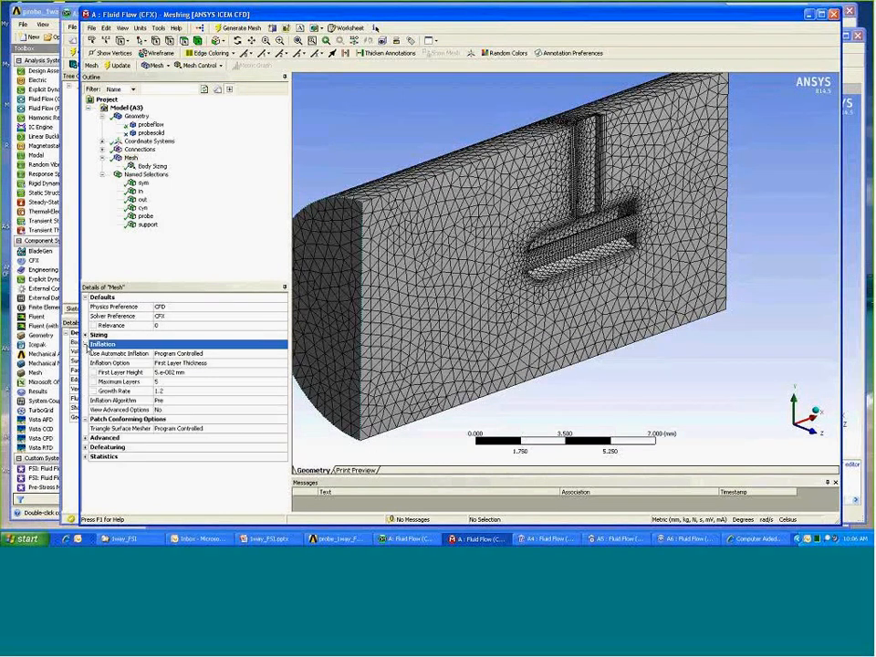
pyautogui.moveTo(696, 357); pyautogui.dragTo(687, 355, button='middle')
pyautogui.scroll(1, 687, 355)
pyautogui.scroll(1, 688, 358)
pyautogui.moveTo(646, 275); pyautogui.dragTo(644, 287, button='middle')
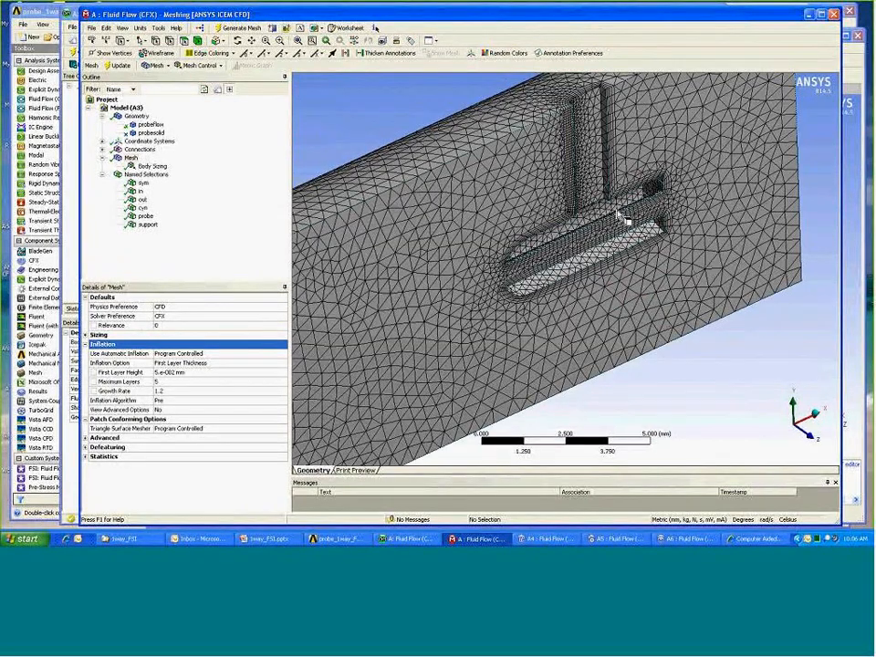
pyautogui.moveTo(581, 192)
pyautogui.mouseDown(button='middle')
pyautogui.moveTo(586, 183)
pyautogui.moveTo(594, 194)
pyautogui.mouseUp(button='middle')
pyautogui.scroll(5, 647, 233)
pyautogui.keyDown('ctrl'); pyautogui.moveTo(651, 236); pyautogui.dragTo(691, 185, button='middle'); pyautogui.keyUp('ctrl')
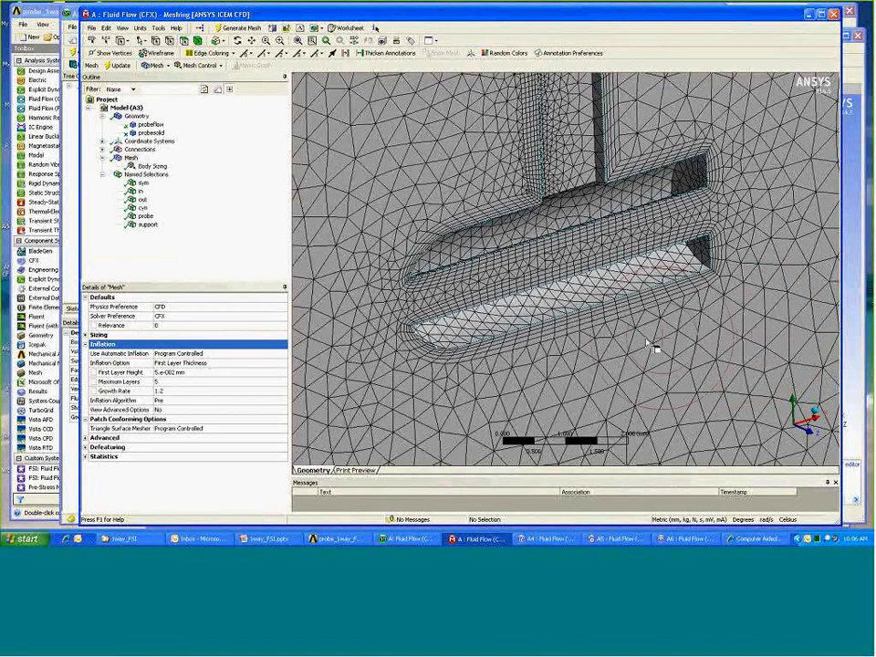
pyautogui.scroll(-5, 651, 337)
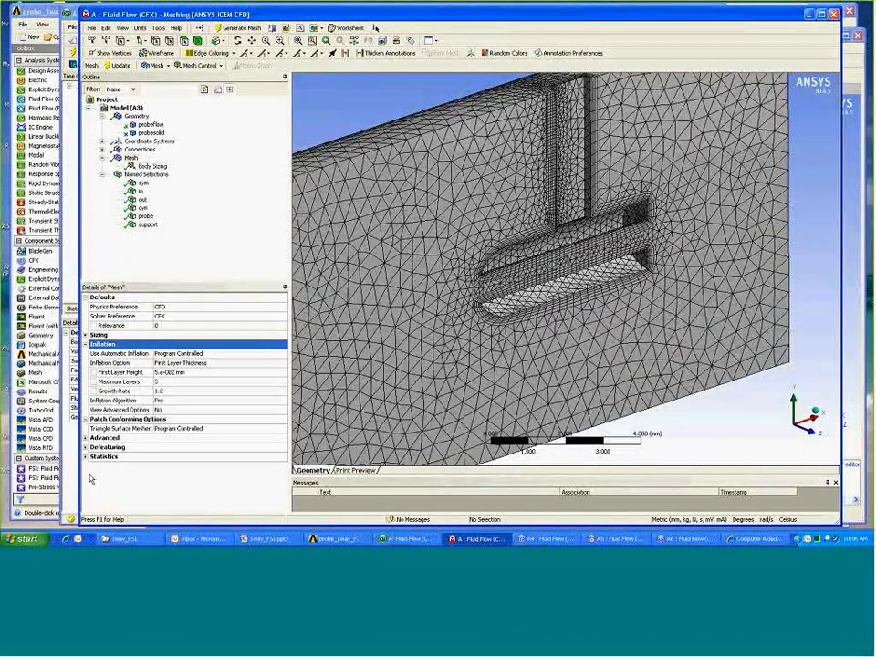
# Step: Show the mesh statistics with the node and element counts and view the wider mesh
pyautogui.click(104, 455)
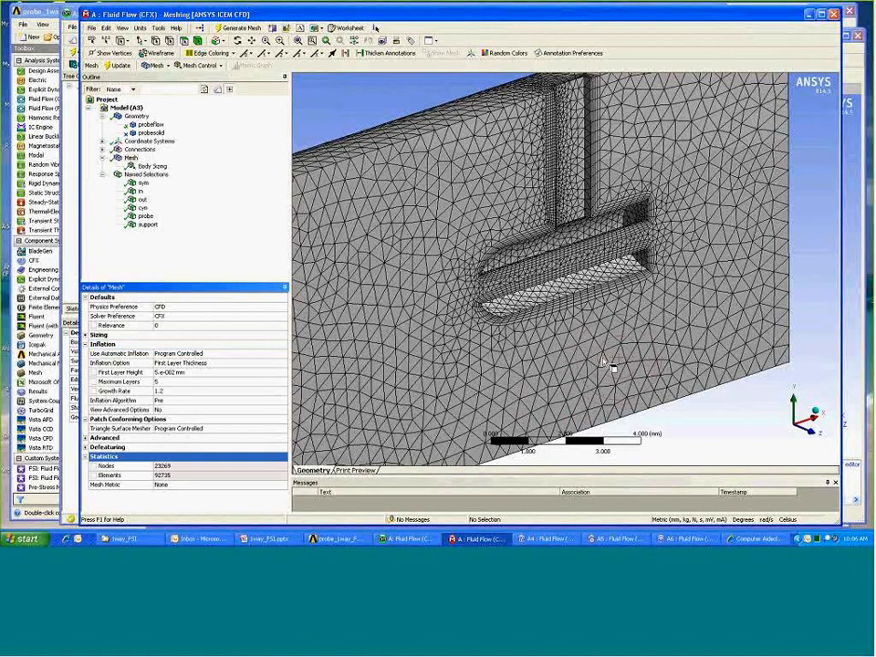
pyautogui.moveTo(609, 342); pyautogui.dragTo(616, 347, button='middle')
pyautogui.scroll(-3, 616, 347)
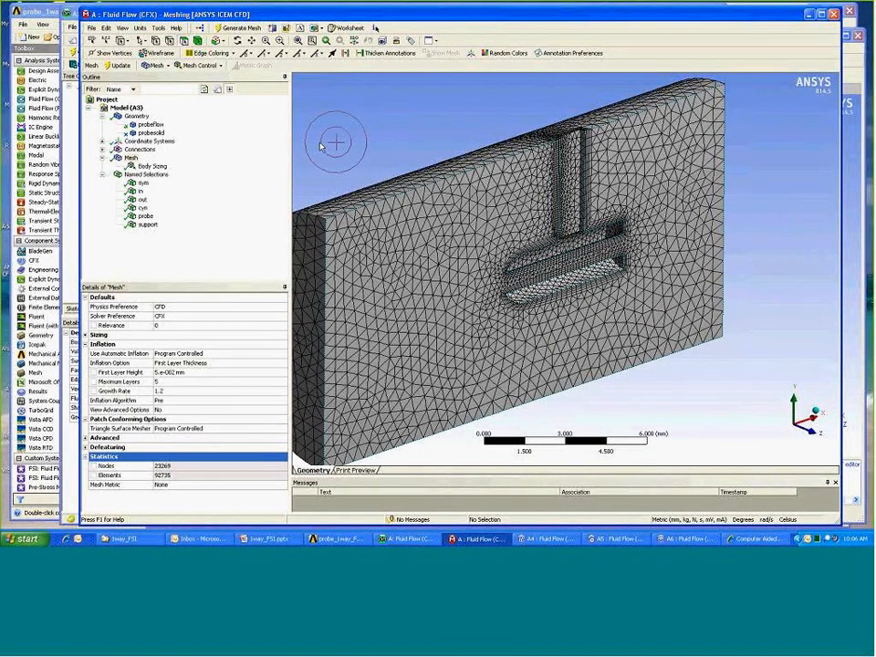
# Step: Inspect the faces assigned to the named selections in, out, cyn and sym
pyautogui.click(142, 192)
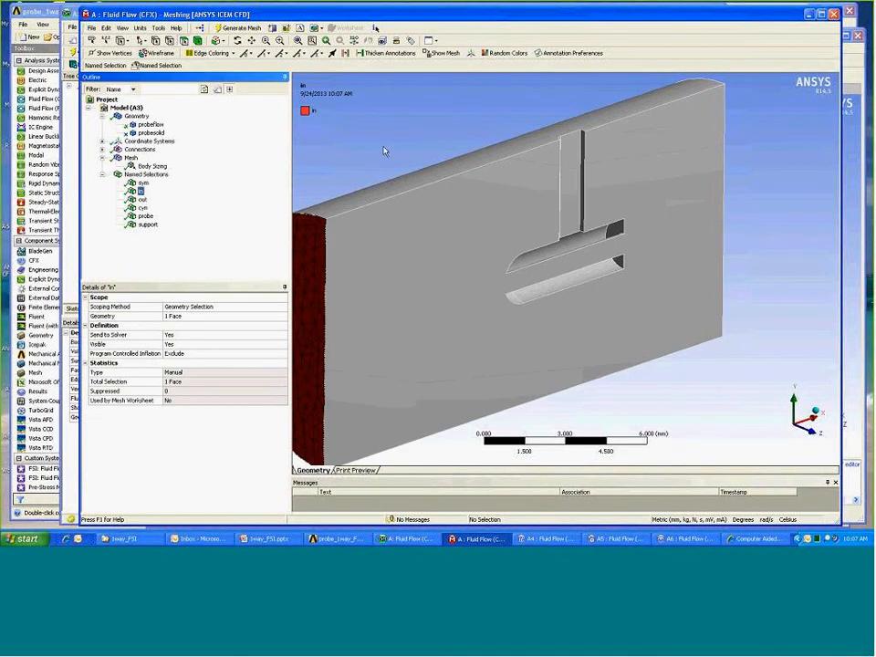
pyautogui.moveTo(381, 152); pyautogui.dragTo(476, 142, button='middle')
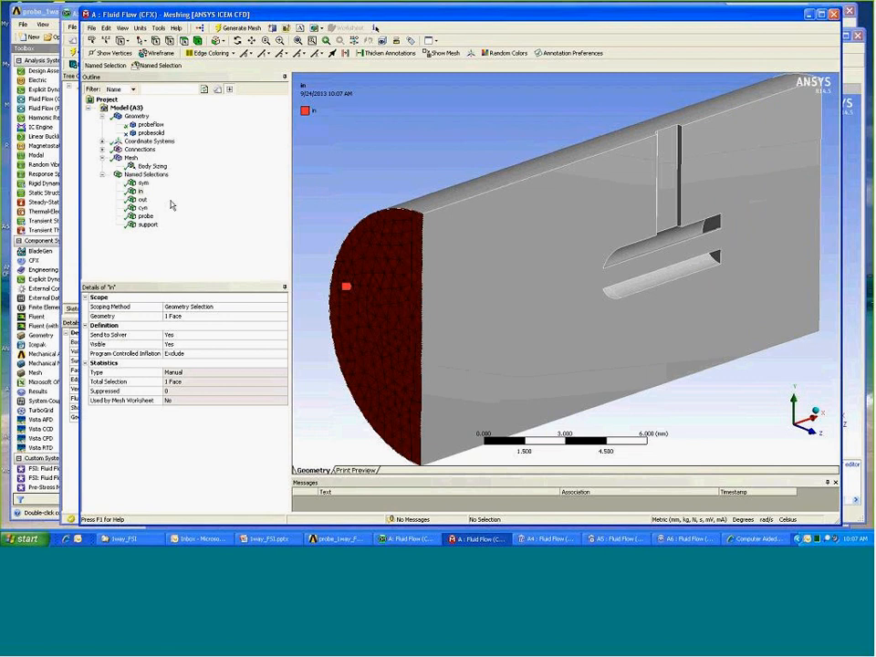
pyautogui.click(143, 199)
pyautogui.moveTo(381, 192); pyautogui.dragTo(459, 176, button='middle')
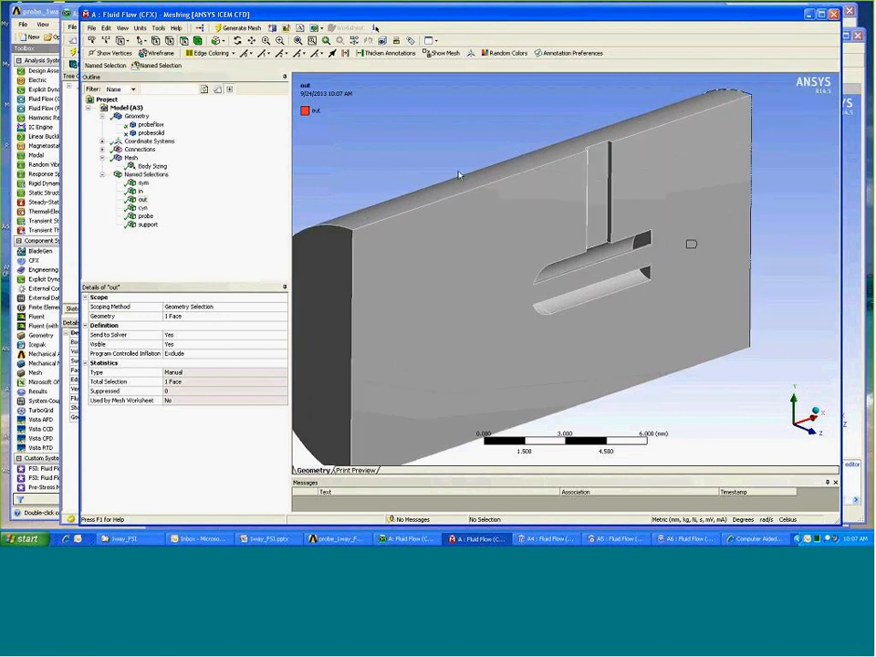
pyautogui.click(143, 209)
pyautogui.moveTo(375, 179)
pyautogui.mouseDown(button='middle')
pyautogui.moveTo(364, 183)
pyautogui.moveTo(375, 180)
pyautogui.mouseUp(button='middle')
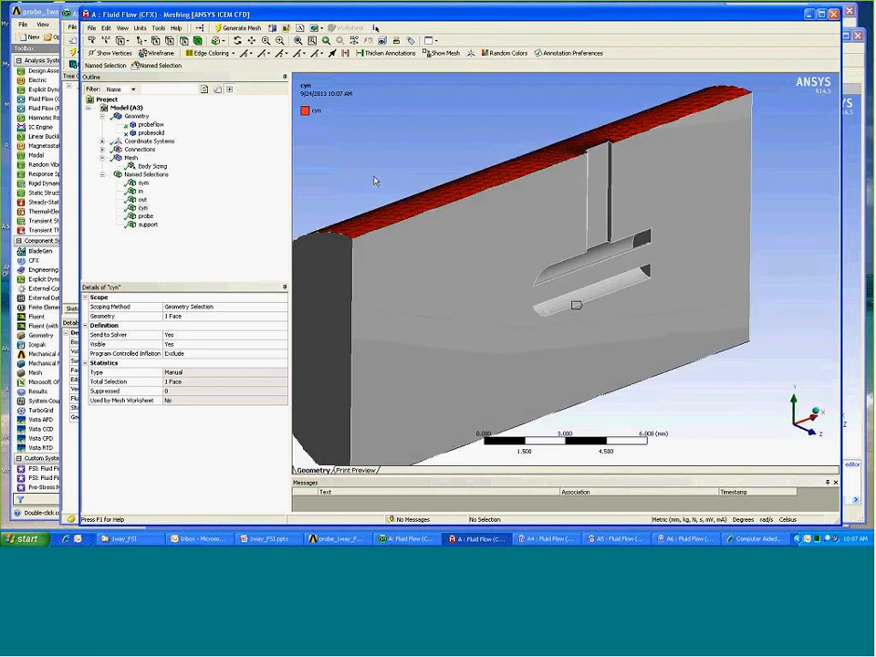
pyautogui.scroll(-3, 375, 179)
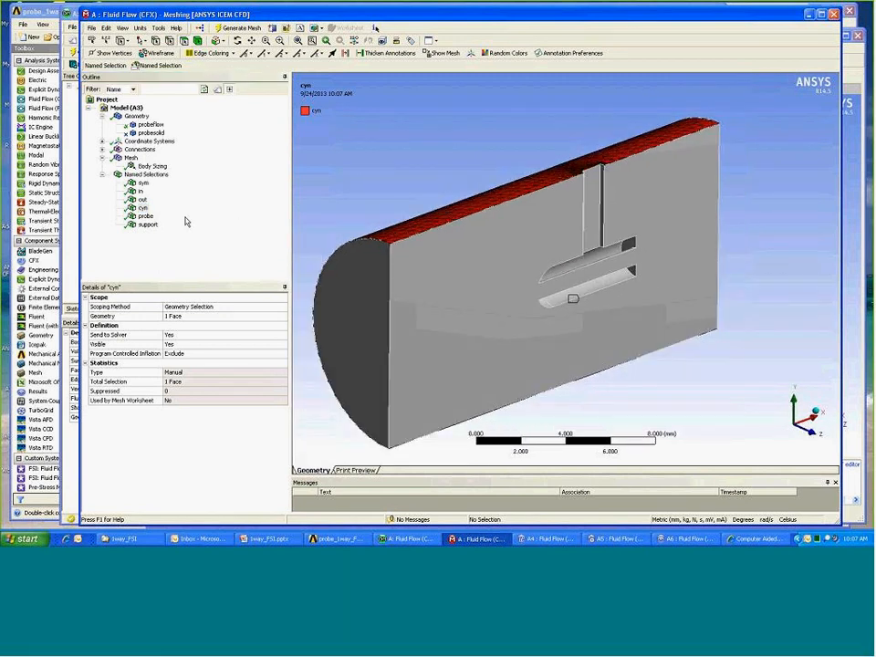
pyautogui.click(143, 184)
pyautogui.moveTo(501, 173); pyautogui.dragTo(480, 176, button='middle')
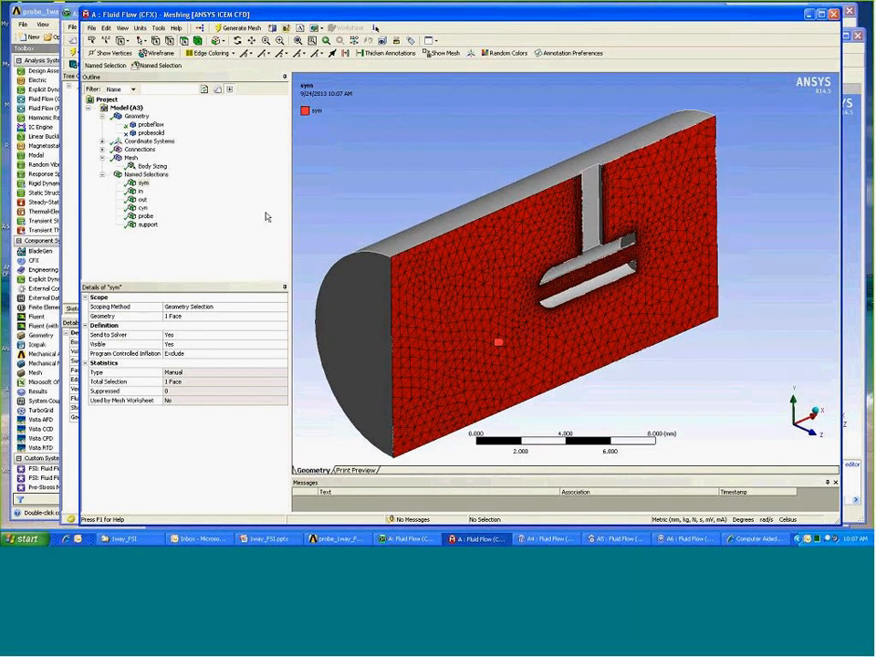
# Step: Inspect the faces assigned to the probe and support named selections
pyautogui.click(145, 216)
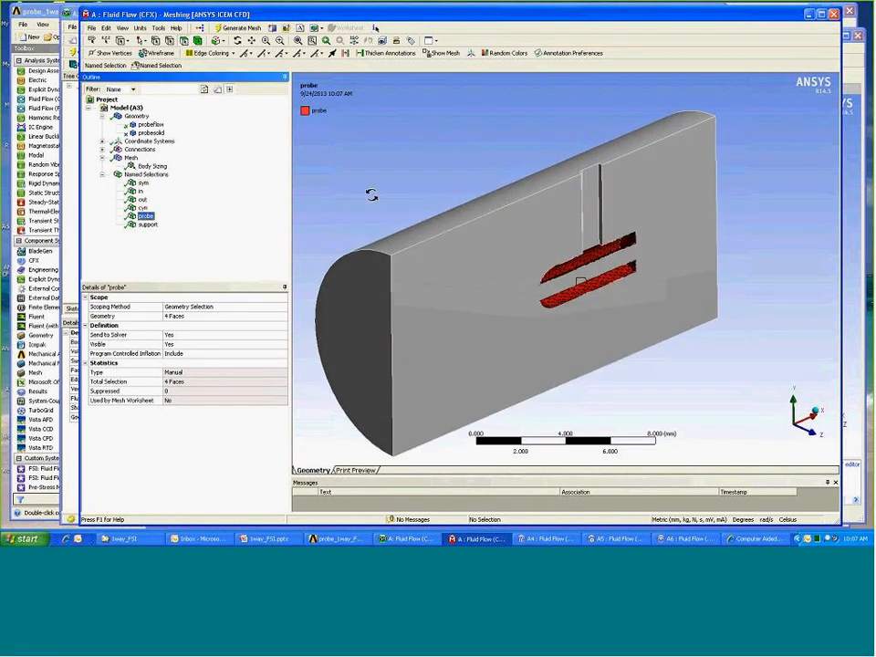
pyautogui.moveTo(371, 194); pyautogui.dragTo(372, 182, button='middle')
pyautogui.scroll(4, 373, 187)
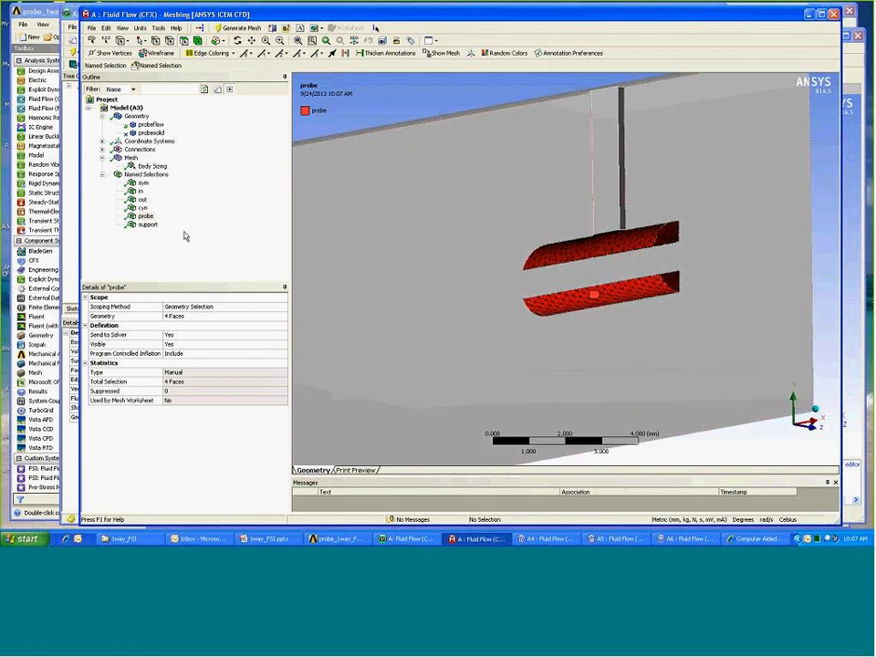
pyautogui.click(147, 224)
pyautogui.moveTo(432, 113); pyautogui.dragTo(459, 138, button='middle')
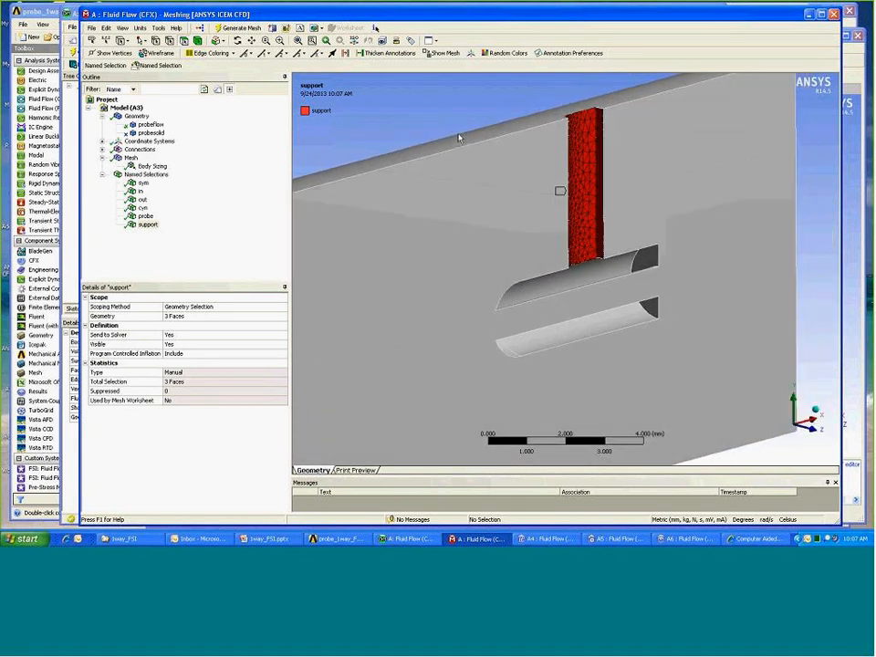
pyautogui.scroll(-2, 448, 138)
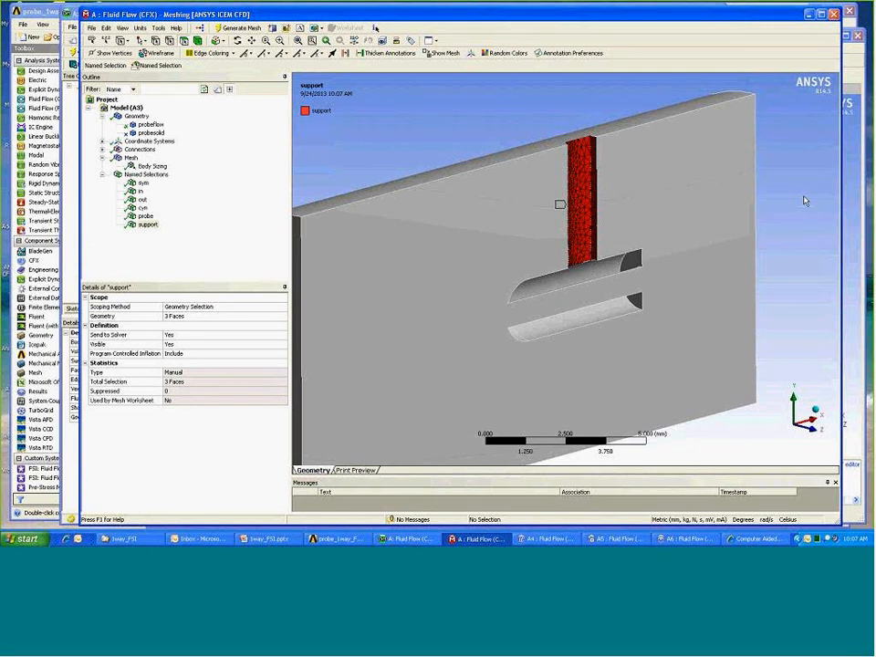
# Step: Switch to the CFX-Pre window, reposition it, widen its 3D view and examine the flow domain around the probe
pyautogui.click(553, 538)
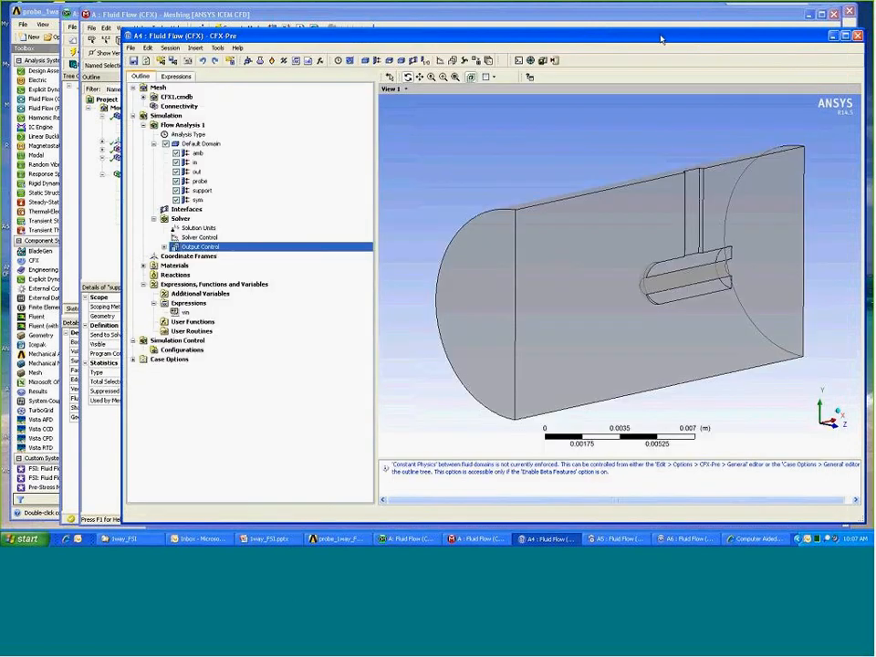
pyautogui.moveTo(651, 28); pyautogui.dragTo(606, 17)
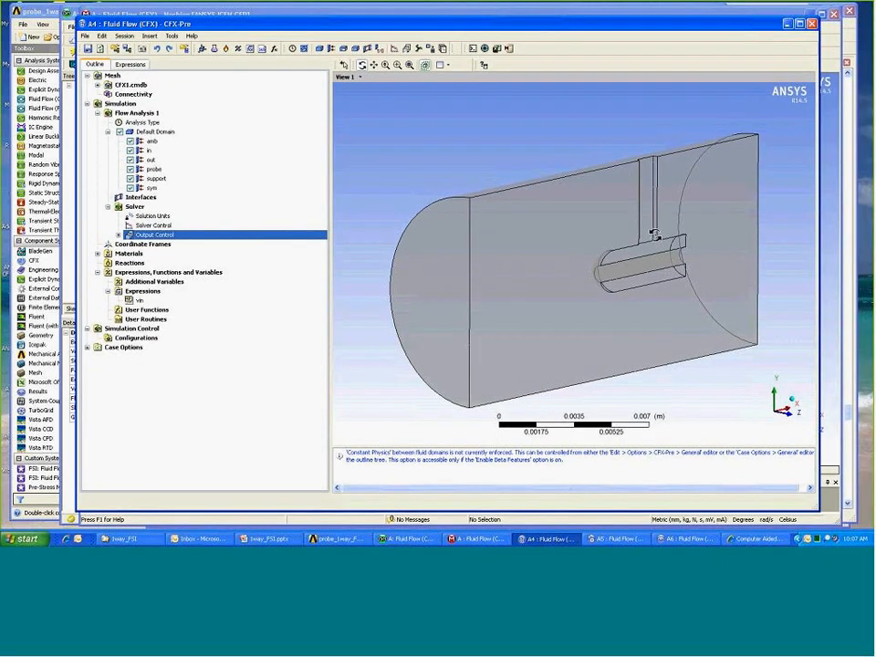
pyautogui.keyDown('ctrl'); pyautogui.moveTo(701, 378); pyautogui.dragTo(671, 352, button='middle'); pyautogui.keyUp('ctrl')
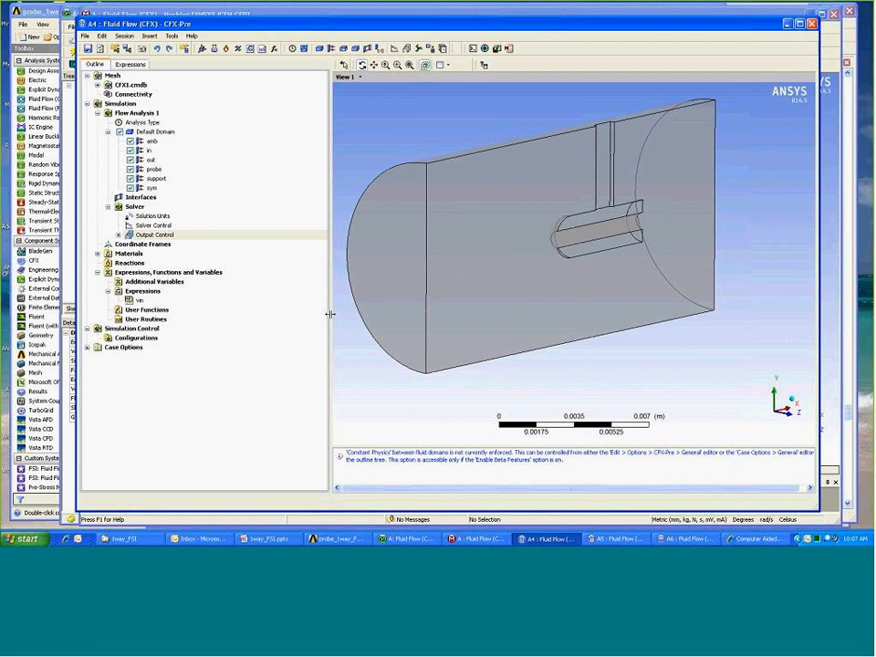
pyautogui.moveTo(331, 306); pyautogui.dragTo(308, 306)
pyautogui.moveTo(476, 325); pyautogui.dragTo(478, 352, button='middle')
pyautogui.moveTo(528, 319)
pyautogui.mouseDown(button='middle')
pyautogui.moveTo(518, 332)
pyautogui.moveTo(510, 318)
pyautogui.moveTo(546, 319)
pyautogui.mouseUp(button='middle')
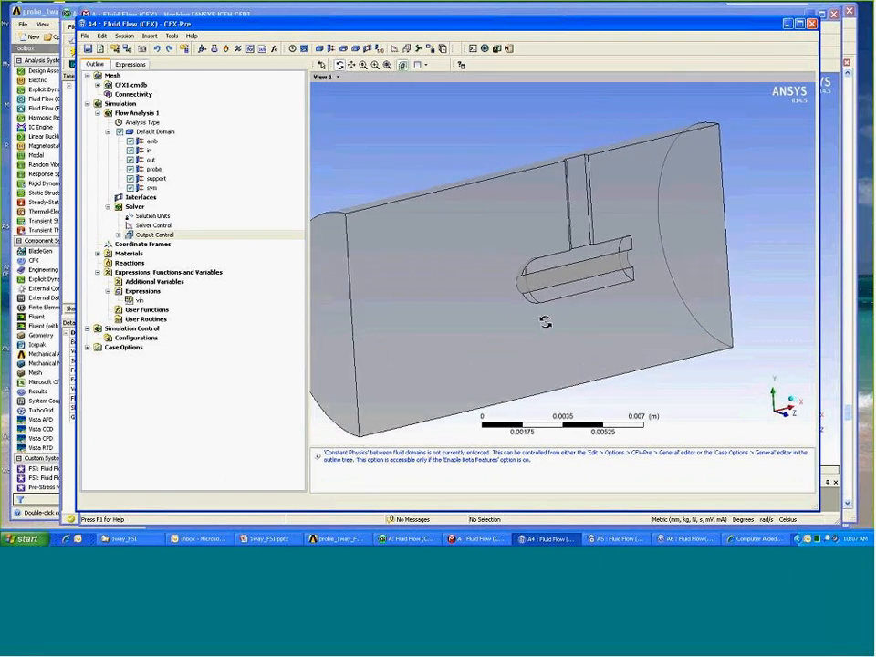
# Step: Review the Default Domain's basic settings and fluid models, close its details unchanged and view the domain mesh around the probe
pyautogui.click(155, 132)
pyautogui.doubleClick(170, 134)
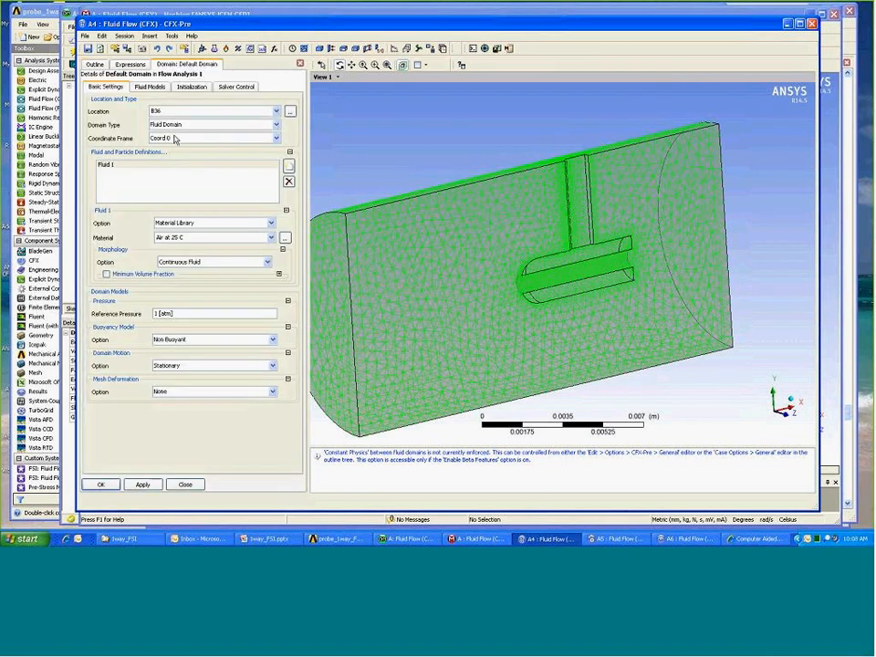
pyautogui.moveTo(422, 130); pyautogui.dragTo(565, 187, button='middle')
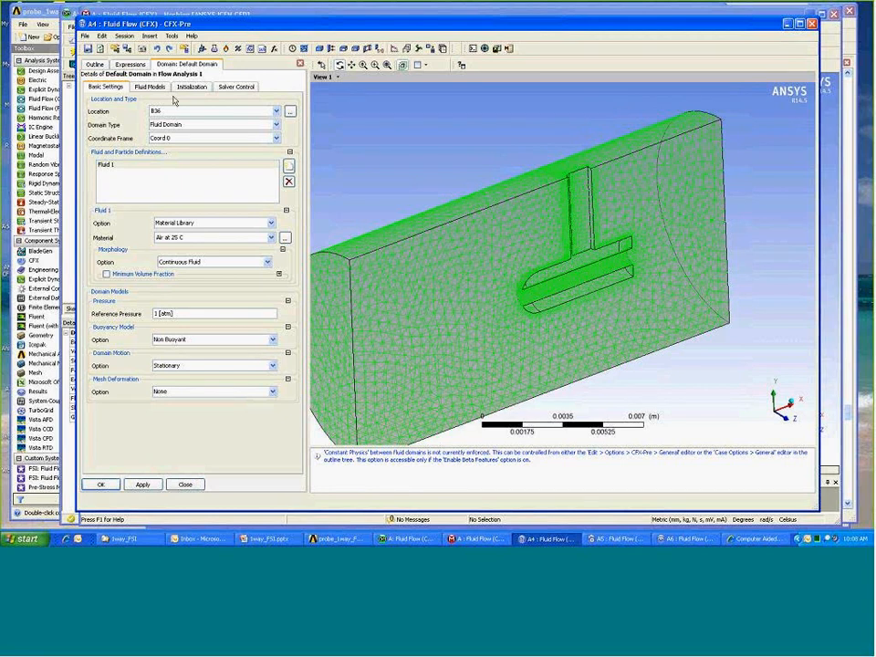
pyautogui.click(146, 86)
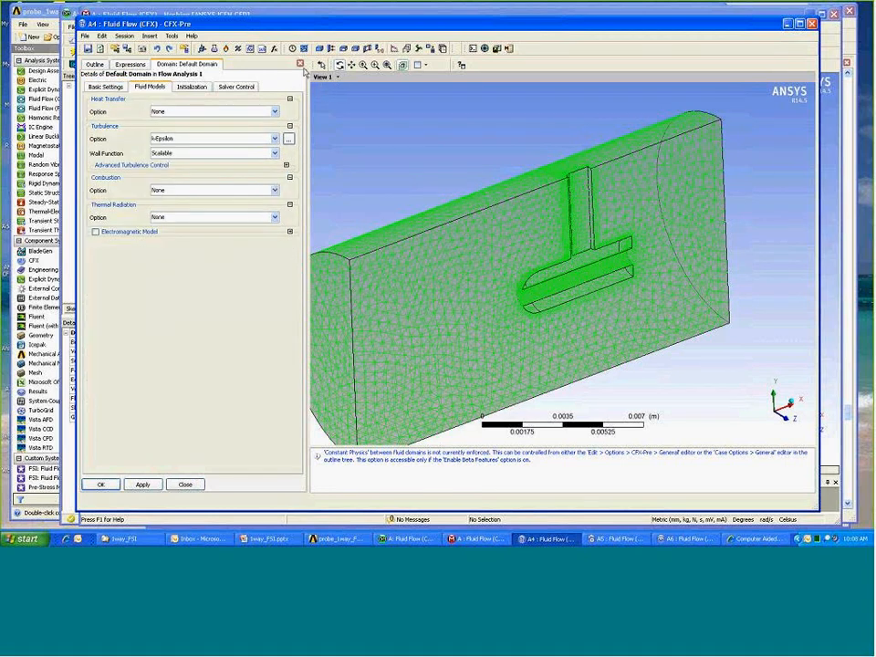
pyautogui.click(300, 65)
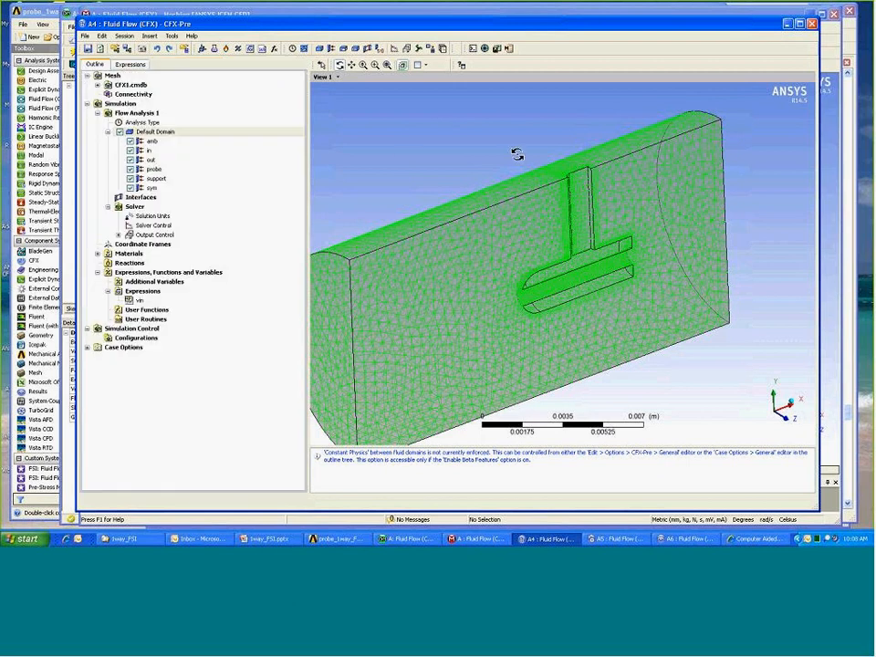
pyautogui.moveTo(465, 156); pyautogui.dragTo(484, 168, button='middle')
pyautogui.scroll(3, 484, 168)
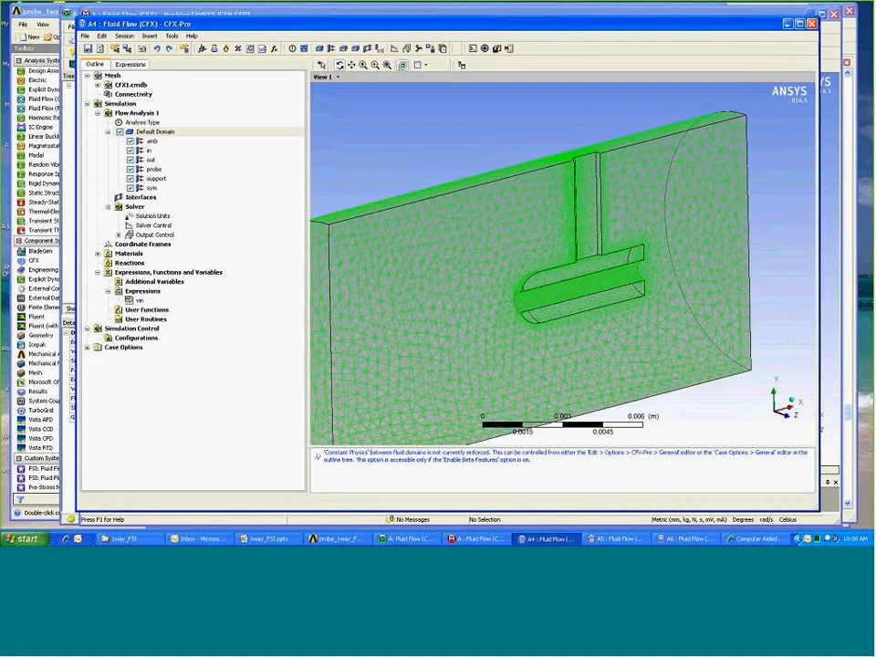
# Step: Review the inlet boundary's basic settings and boundary details, check the vin expression behind its normal speed, and close it unchanged
pyautogui.click(150, 150)
pyautogui.moveTo(402, 161); pyautogui.dragTo(475, 117, button='middle')
pyautogui.doubleClick(190, 151)
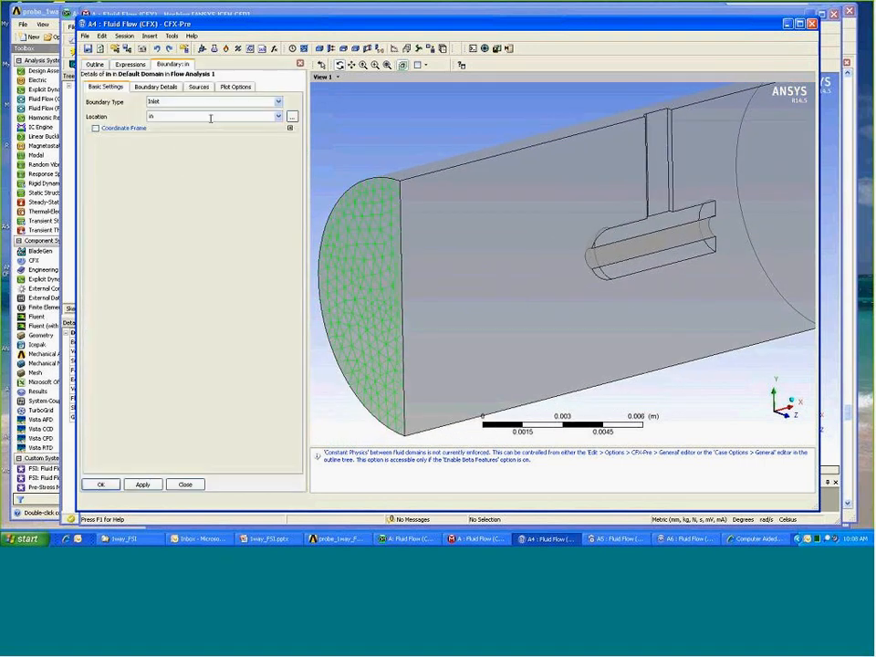
pyautogui.click(155, 87)
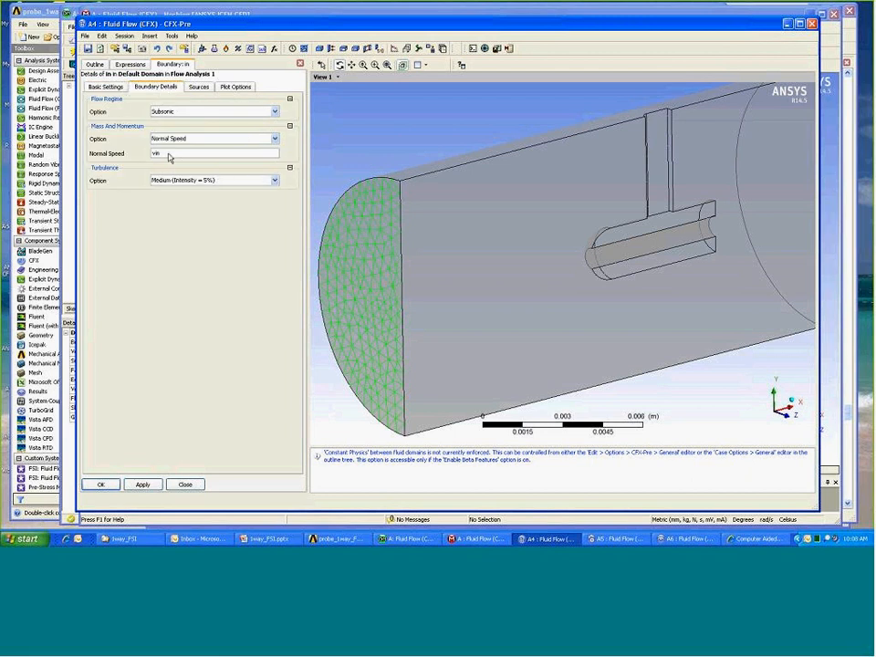
pyautogui.click(137, 65)
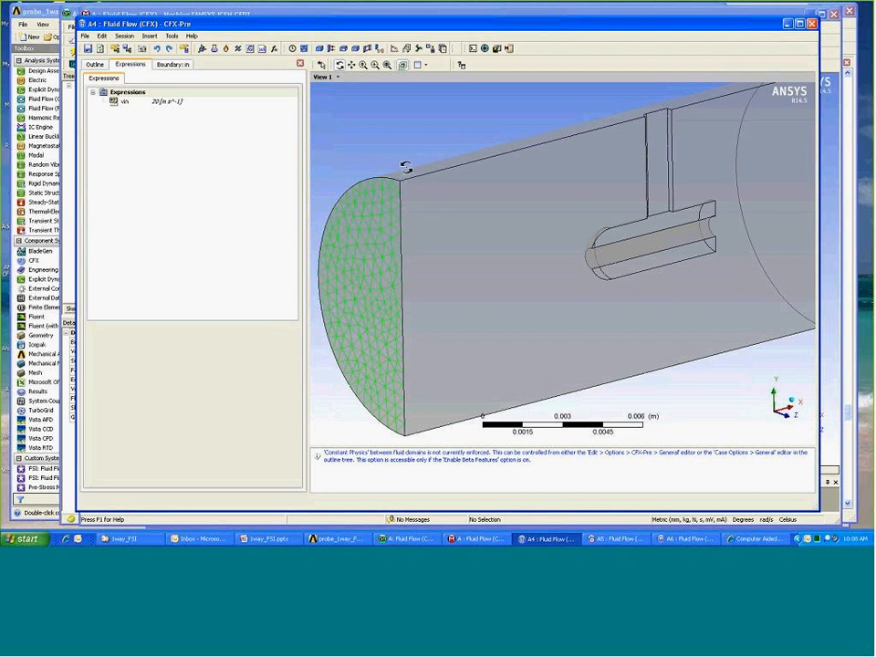
pyautogui.click(175, 65)
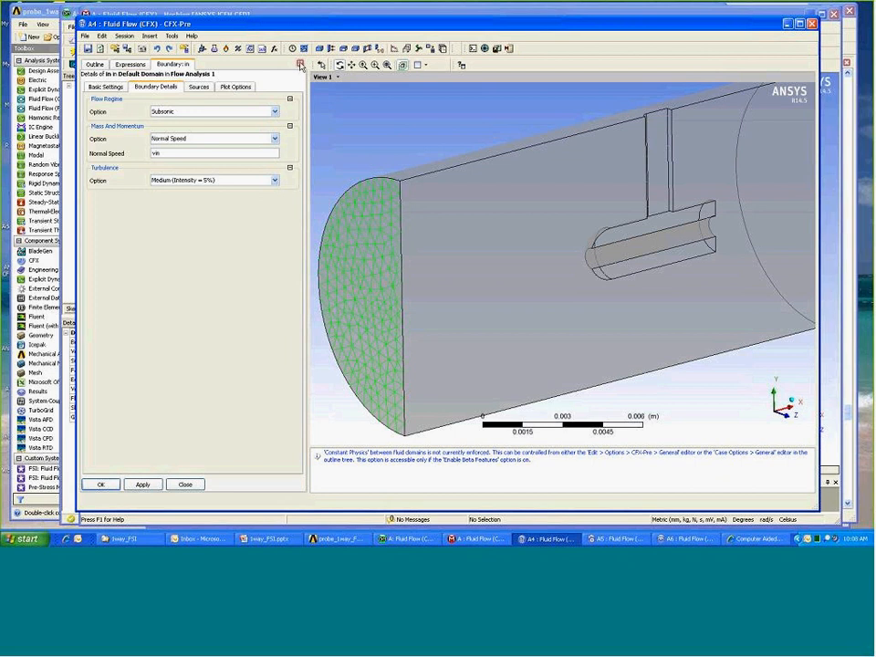
pyautogui.click(300, 64)
# Step: Highlight the out boundary, review the amb boundary's basic settings and its outer cylinder surface, and close its details unchanged
pyautogui.click(152, 159)
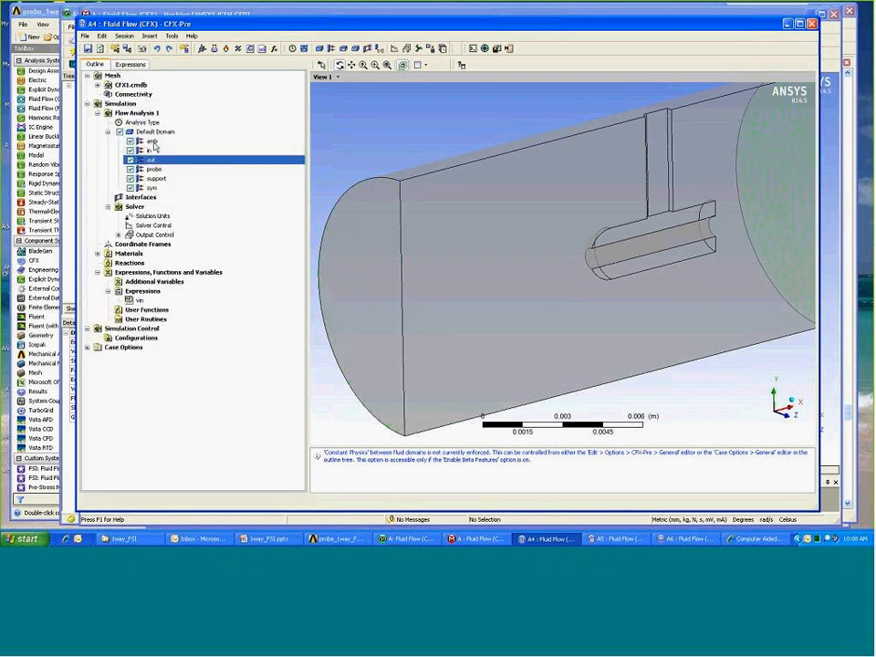
pyautogui.doubleClick(152, 141)
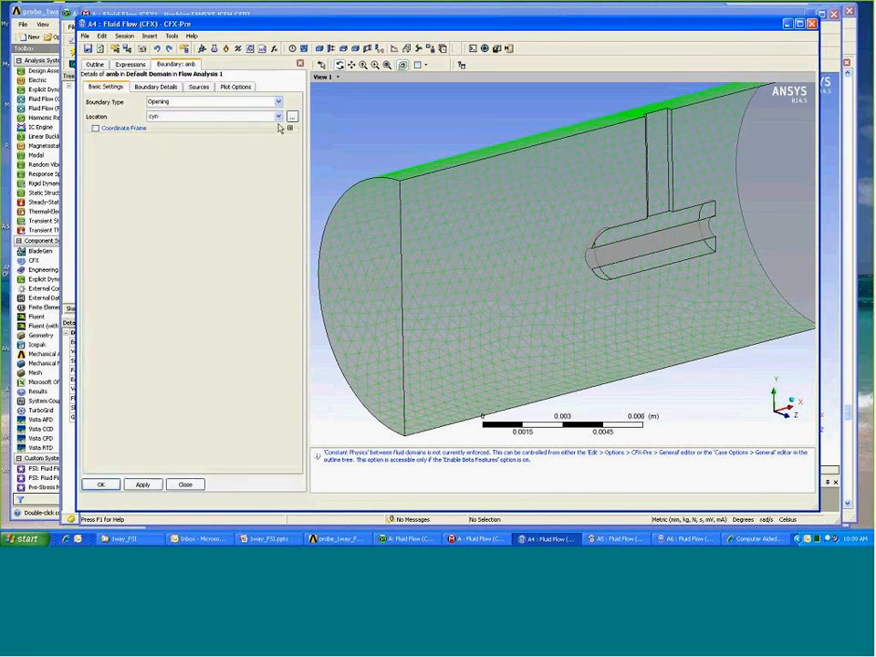
pyautogui.moveTo(457, 190)
pyautogui.mouseDown(button='middle')
pyautogui.moveTo(495, 190)
pyautogui.moveTo(456, 208)
pyautogui.moveTo(472, 188)
pyautogui.moveTo(458, 178)
pyautogui.mouseUp(button='middle')
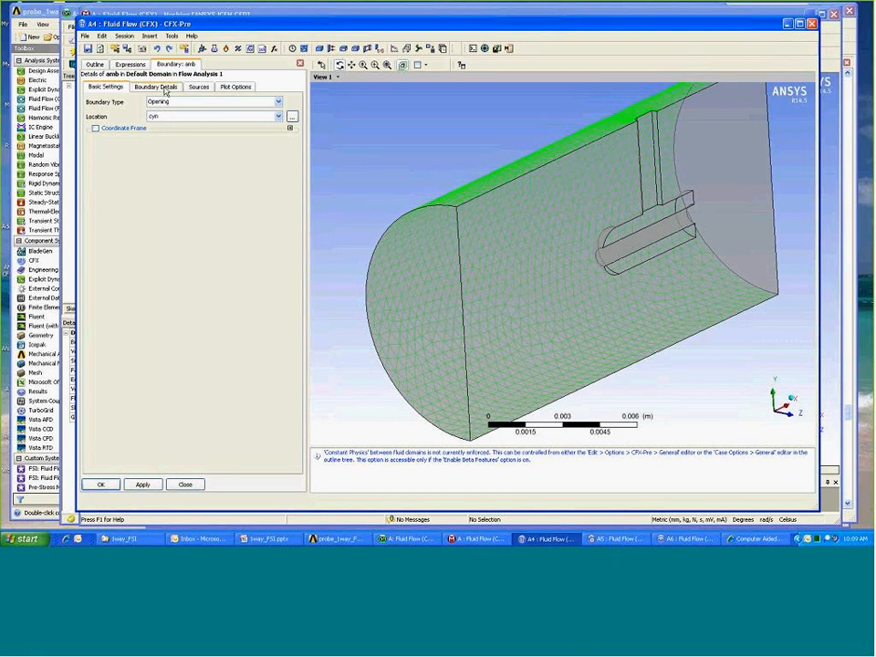
pyautogui.click(300, 64)
pyautogui.moveTo(428, 156); pyautogui.dragTo(397, 139, button='middle')
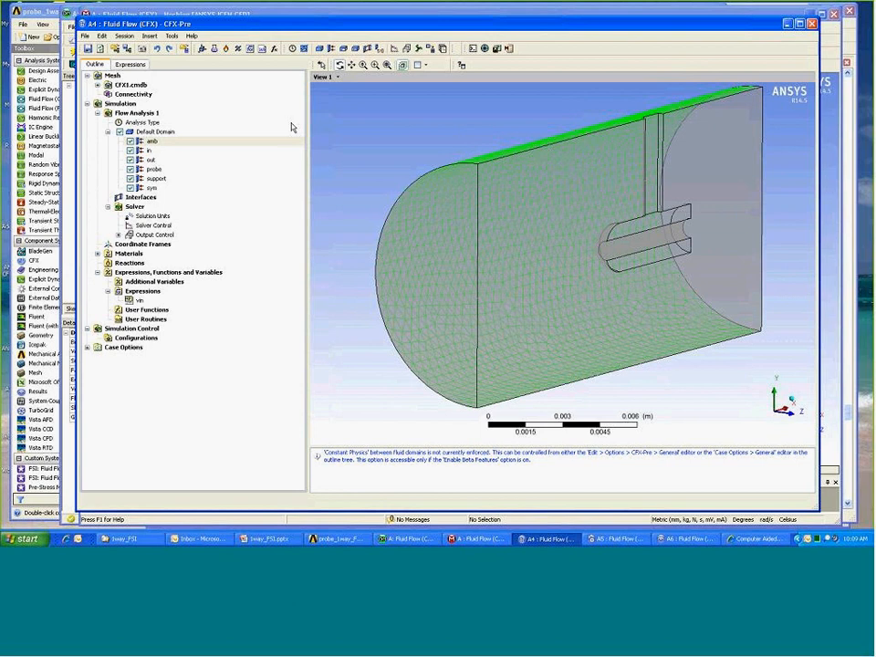
# Step: Inspect the probe boundary's faces up close, review its basic settings and close its details unchanged
pyautogui.click(153, 170)
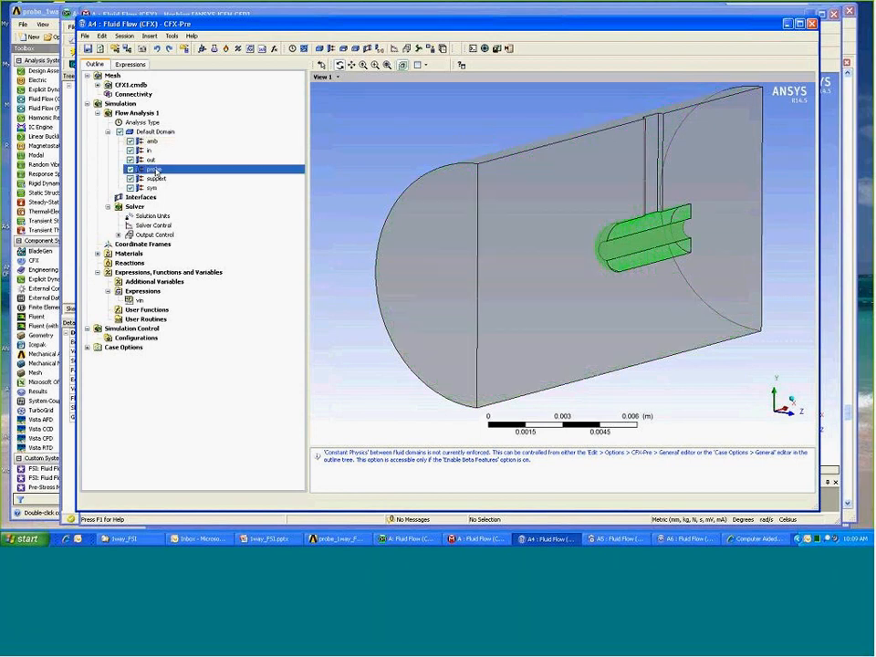
pyautogui.moveTo(533, 195); pyautogui.dragTo(451, 272, button='middle')
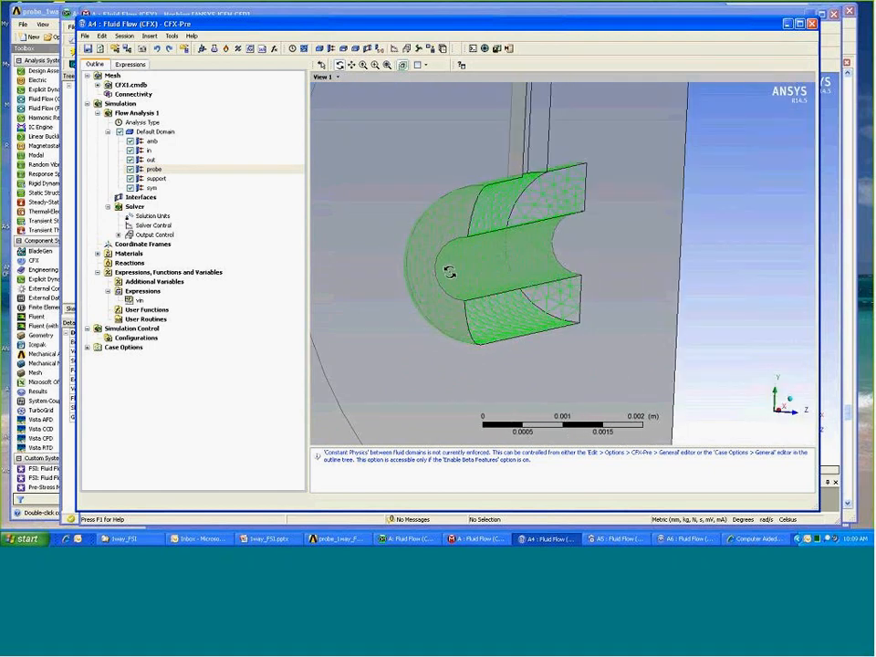
pyautogui.click(192, 170)
pyautogui.doubleClick(192, 172)
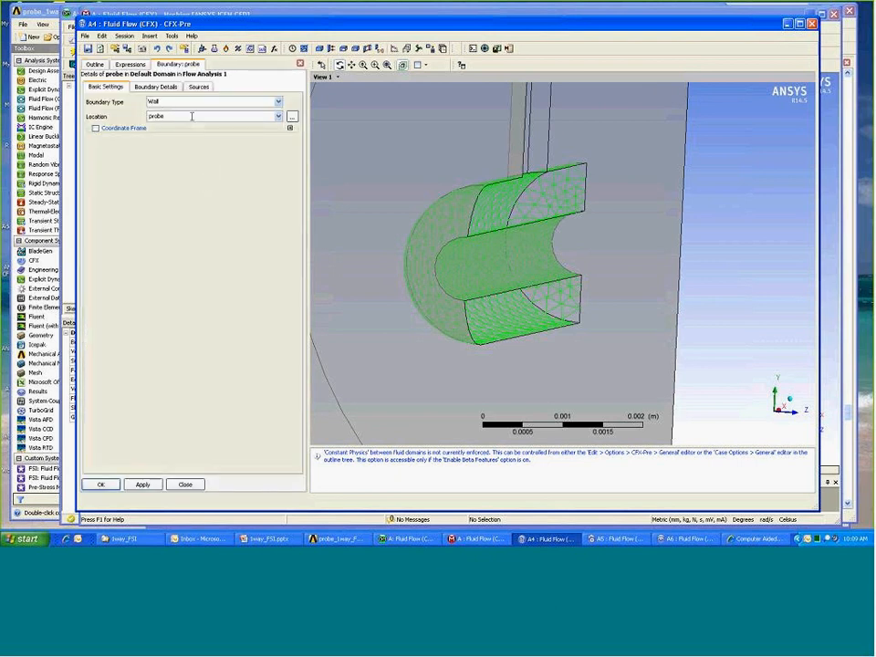
pyautogui.click(300, 63)
# Step: Highlight the support boundary and examine its faces within the whole flow domain
pyautogui.moveTo(438, 139); pyautogui.dragTo(564, 302)
pyautogui.click(155, 178)
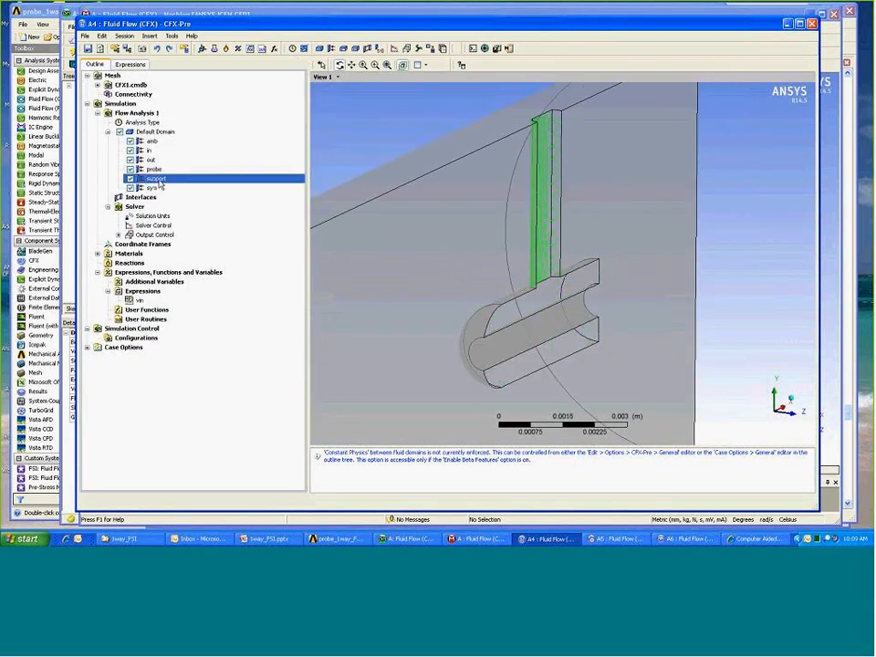
pyautogui.moveTo(475, 214); pyautogui.dragTo(618, 181)
pyautogui.scroll(-10, 593, 195)
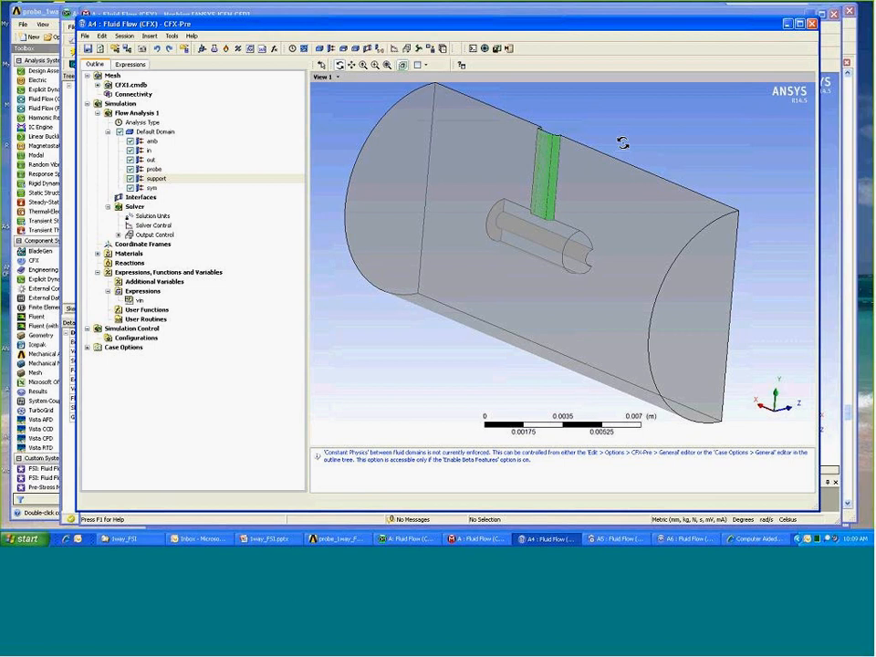
# Step: Open the Output Control monitor settings and review the Force_x, Force_y and Force_z expressions on the probe
pyautogui.click(118, 236)
pyautogui.click(180, 239)
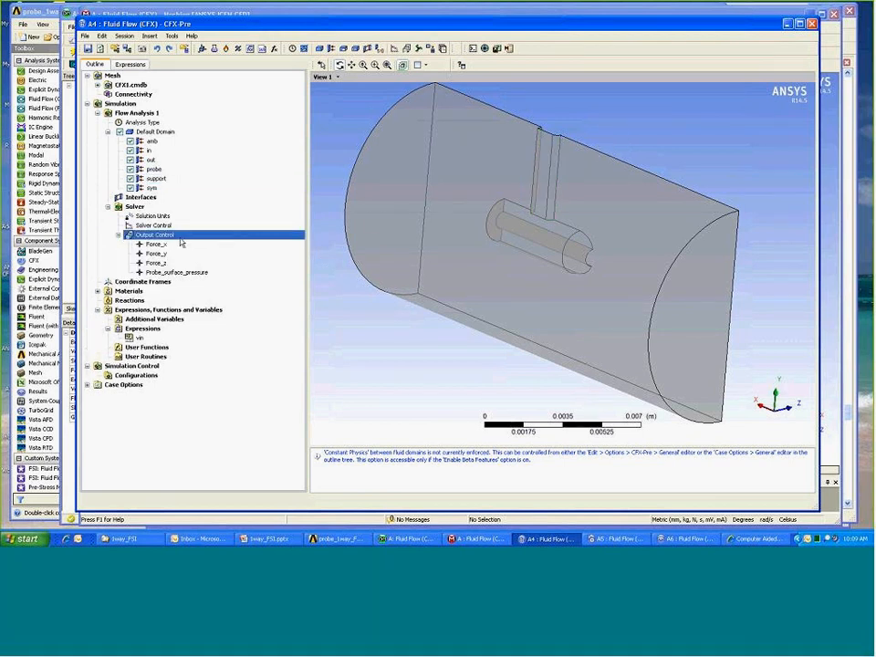
pyautogui.doubleClick(180, 239)
pyautogui.click(168, 90)
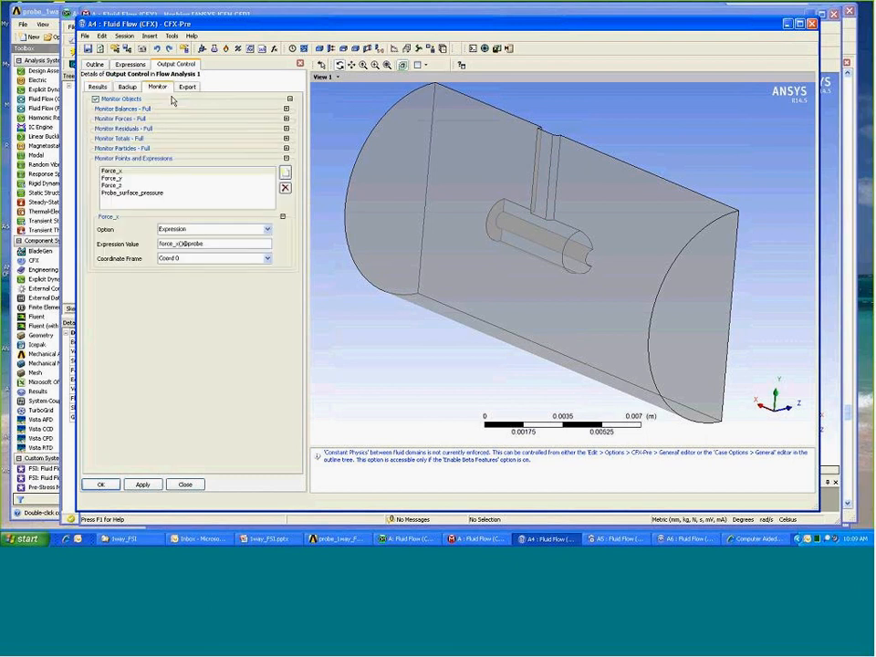
pyautogui.click(227, 172)
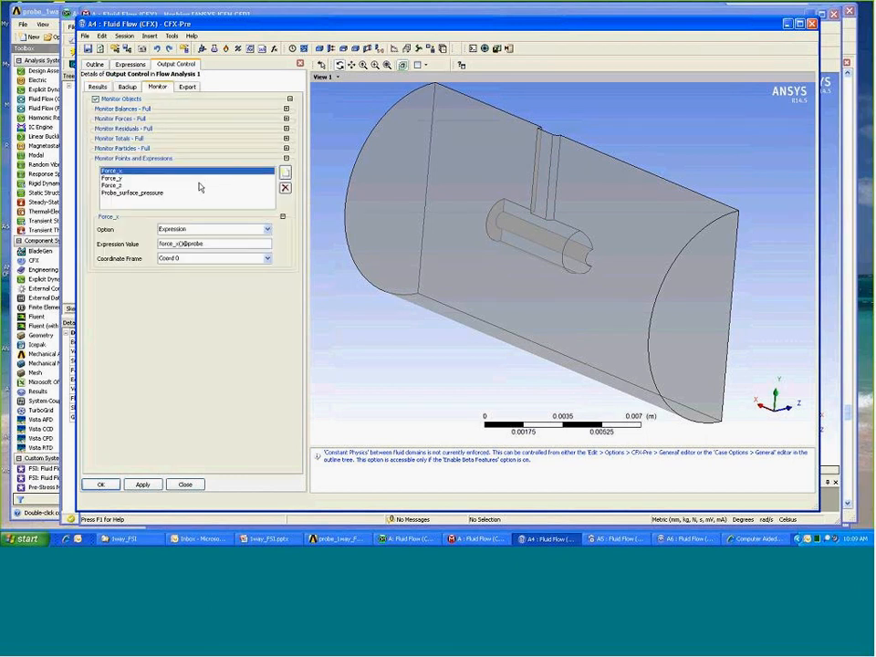
pyautogui.click(197, 180)
pyautogui.click(210, 187)
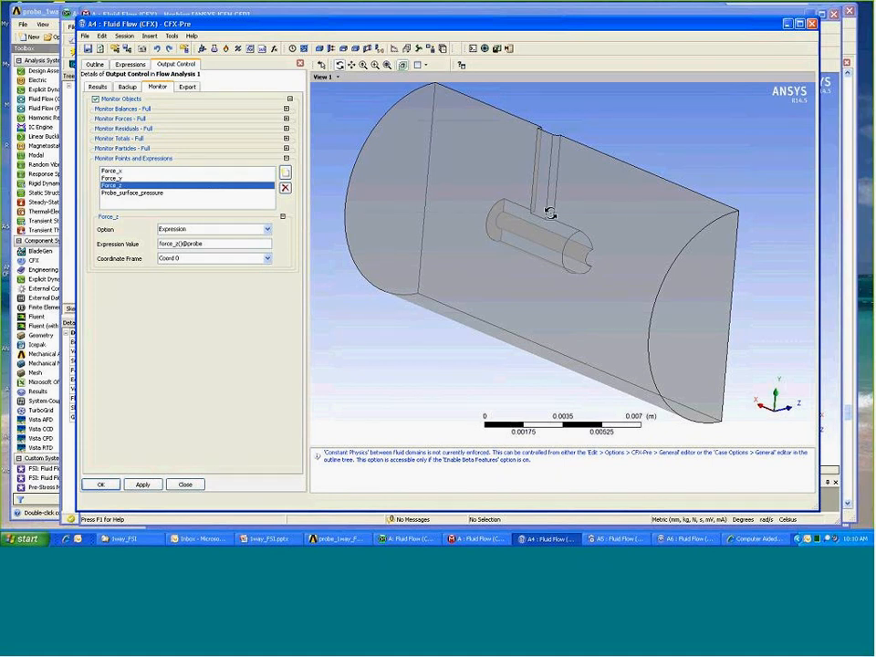
pyautogui.moveTo(560, 249); pyautogui.dragTo(581, 252)
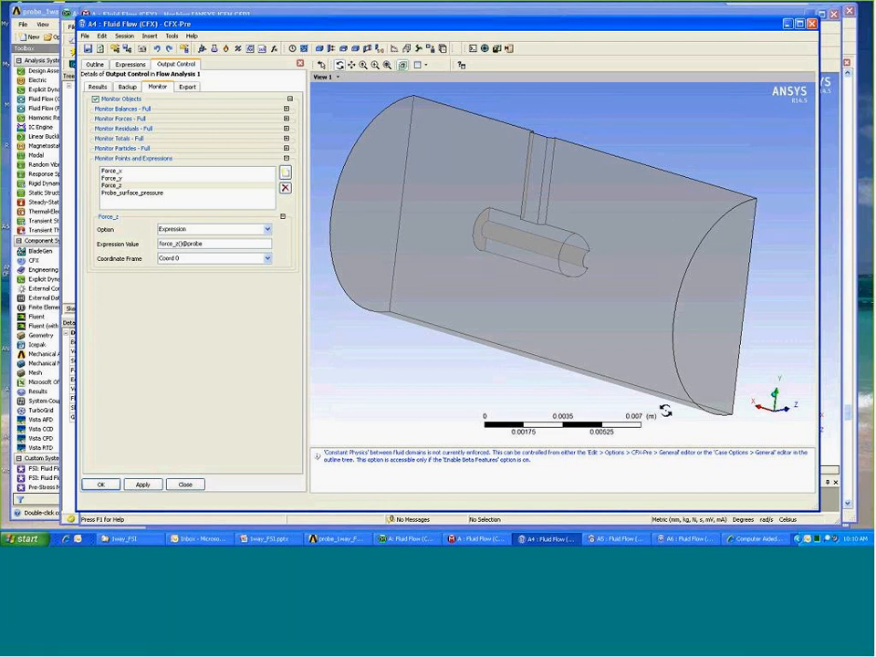
# Step: Switch to CFX-Solver Manager and read the residual plot and the end-of-run summaries in the out file
pyautogui.click(639, 538)
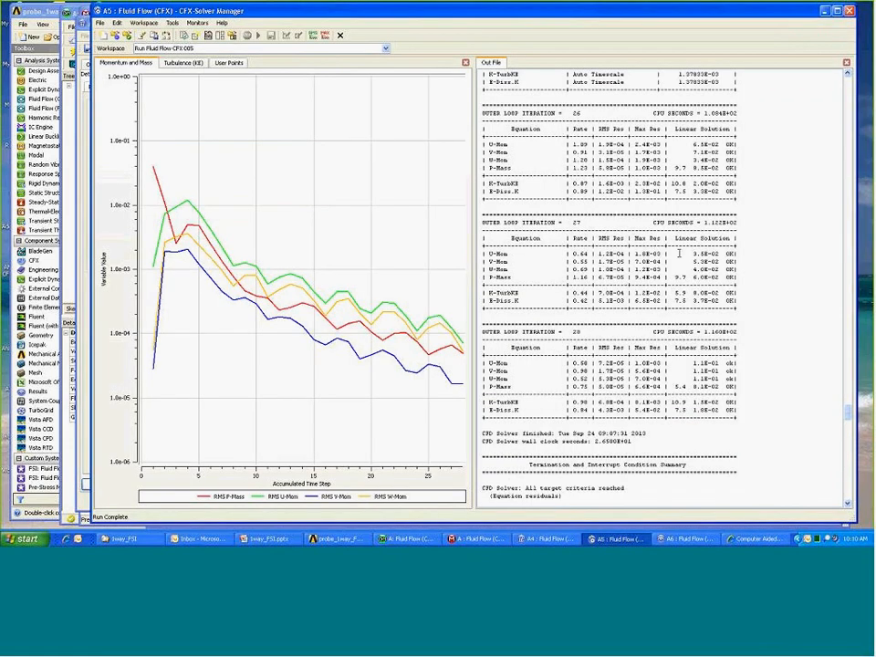
pyautogui.moveTo(855, 422)
pyautogui.mouseDown()
pyautogui.moveTo(847, 398)
pyautogui.moveTo(847, 425)
pyautogui.mouseUp()
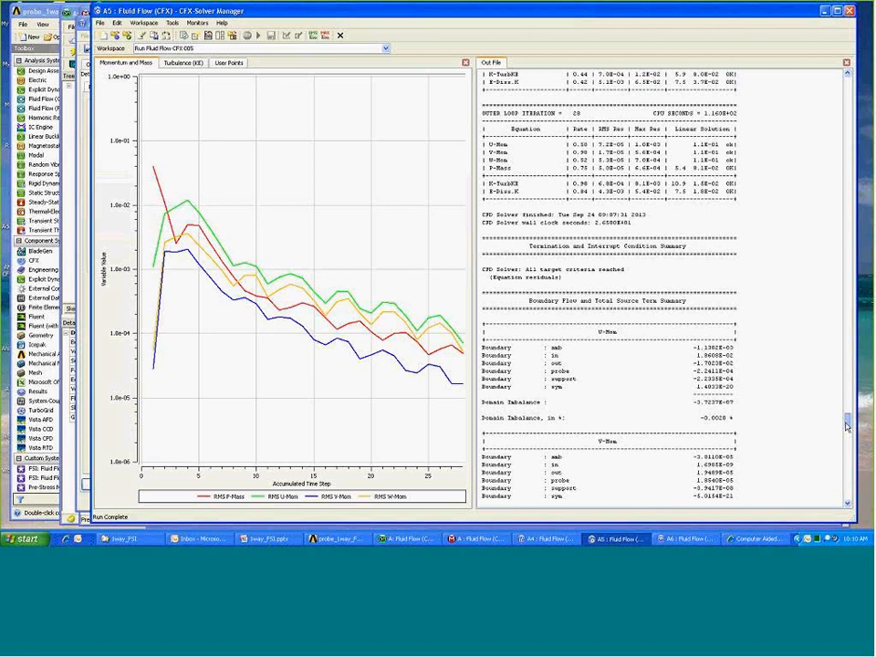
pyautogui.moveTo(846, 426); pyautogui.dragTo(847, 473)
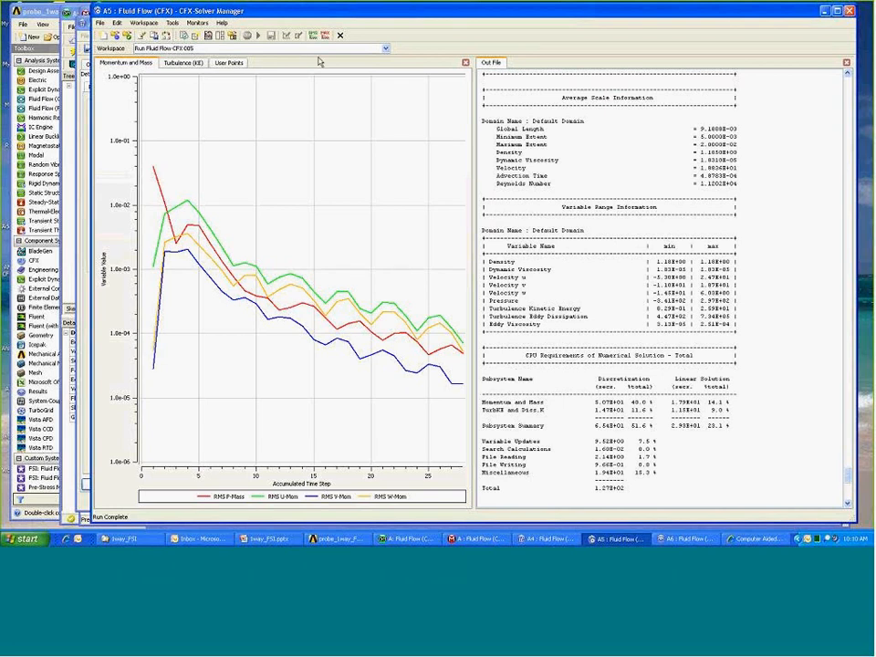
# Step: Remove the Probe_surface_pressure line from the User Points monitor plot so only the three force components are plotted
pyautogui.click(230, 62)
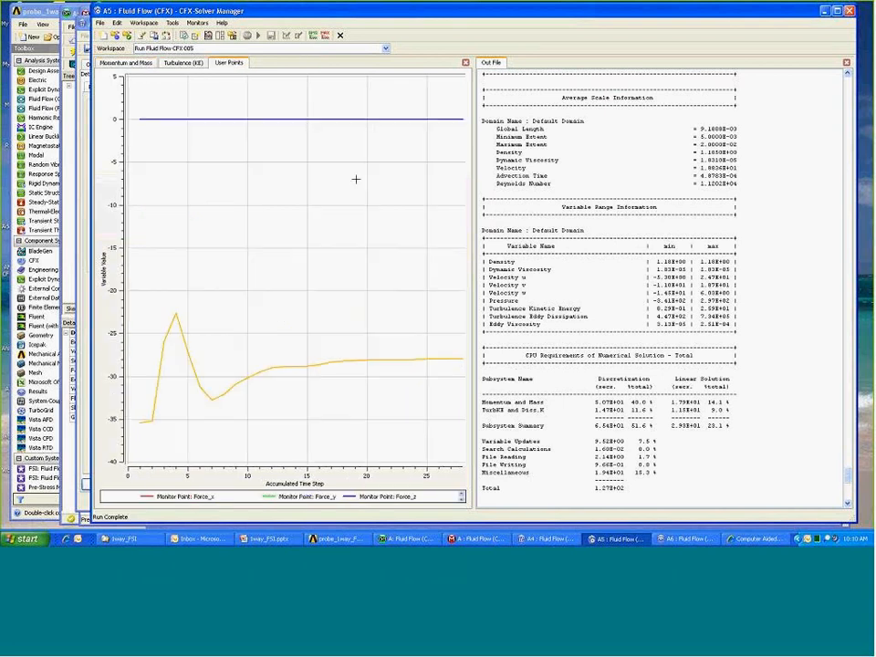
pyautogui.rightClick(304, 189)
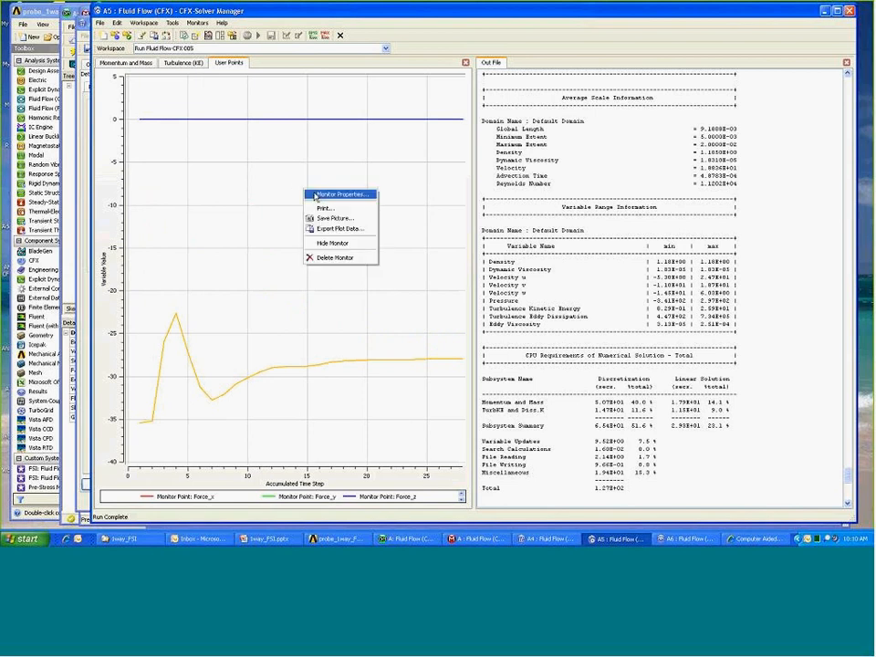
pyautogui.click(316, 195)
pyautogui.click(373, 300)
pyautogui.click(398, 359)
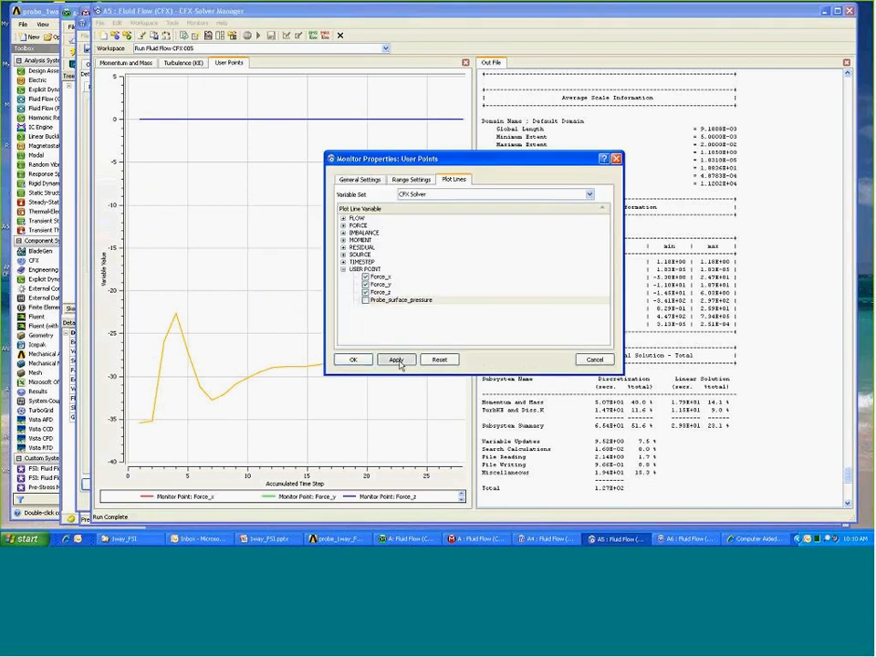
pyautogui.click(597, 362)
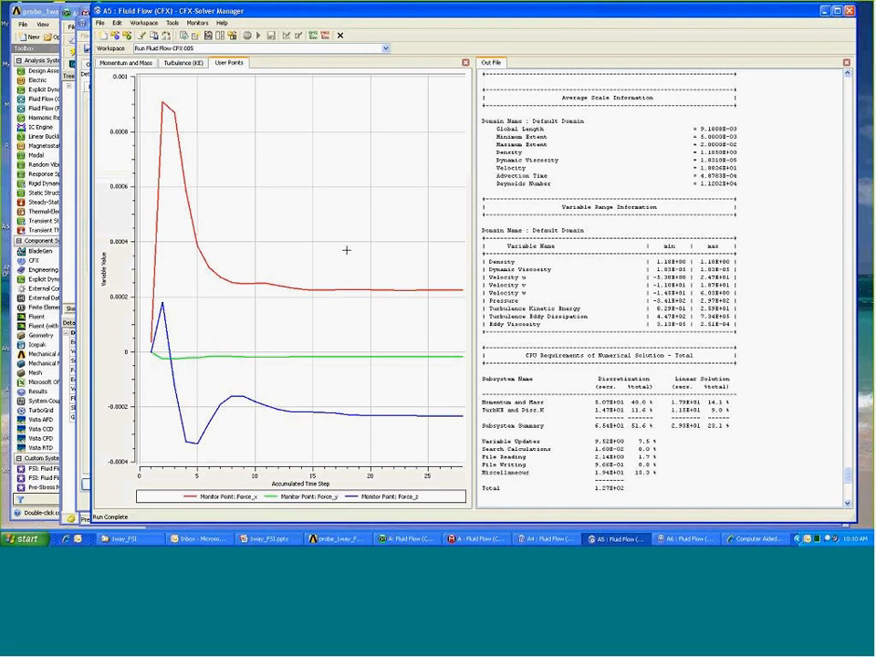
# Step: Switch to CFD-Post and examine the pressure contour around the probe's nose, body and support
pyautogui.click(689, 538)
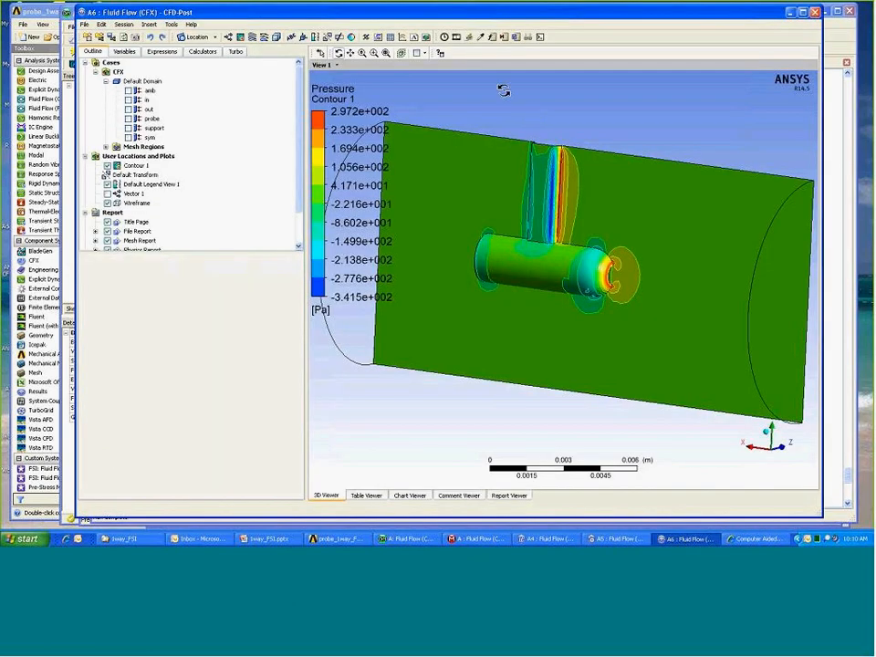
pyautogui.moveTo(539, 98); pyautogui.dragTo(563, 125)
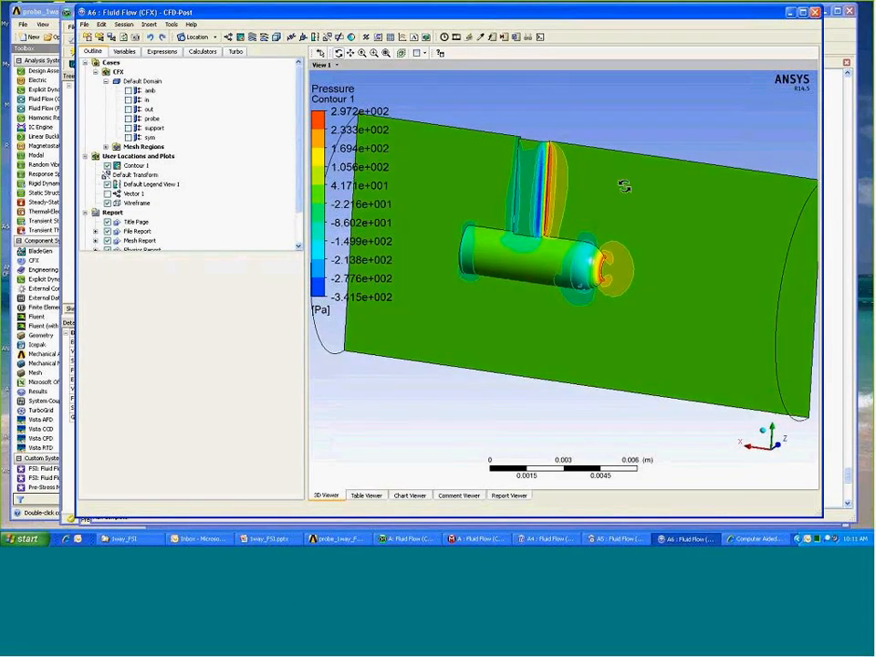
pyautogui.moveTo(622, 190); pyautogui.dragTo(580, 184)
pyautogui.scroll(2, 580, 184)
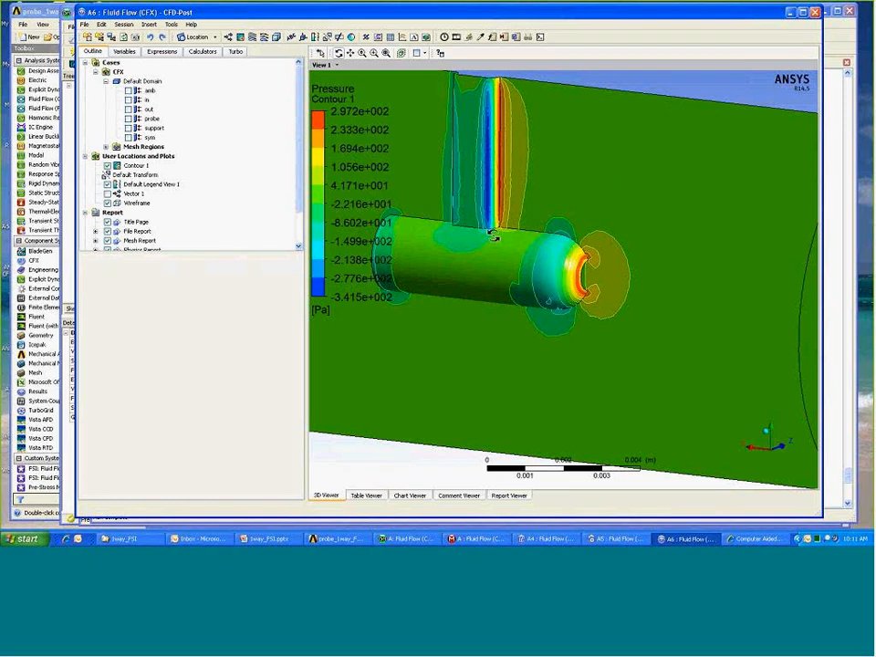
pyautogui.moveTo(709, 190); pyautogui.dragTo(670, 232)
pyautogui.scroll(5, 653, 241)
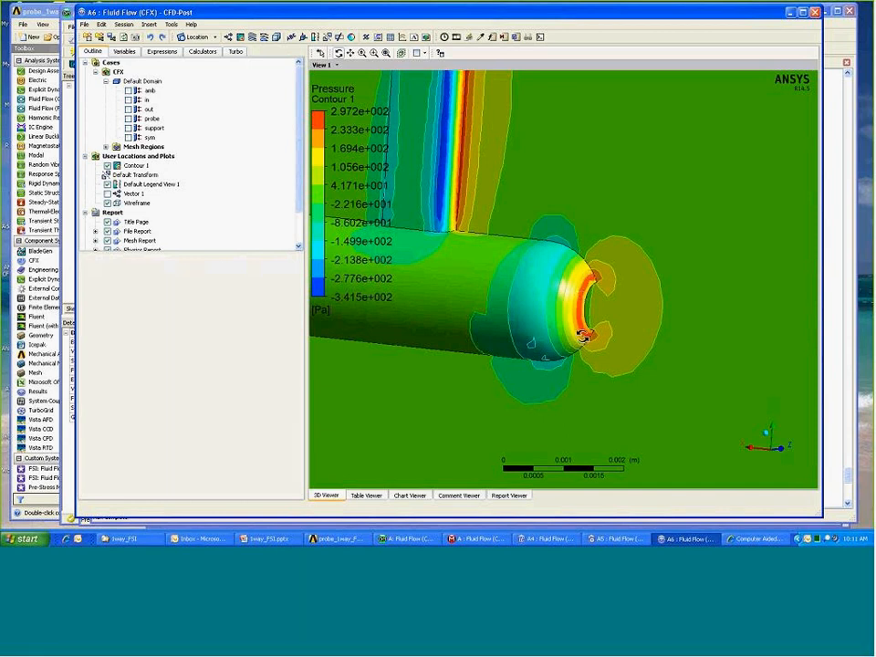
pyautogui.moveTo(566, 315); pyautogui.dragTo(570, 298)
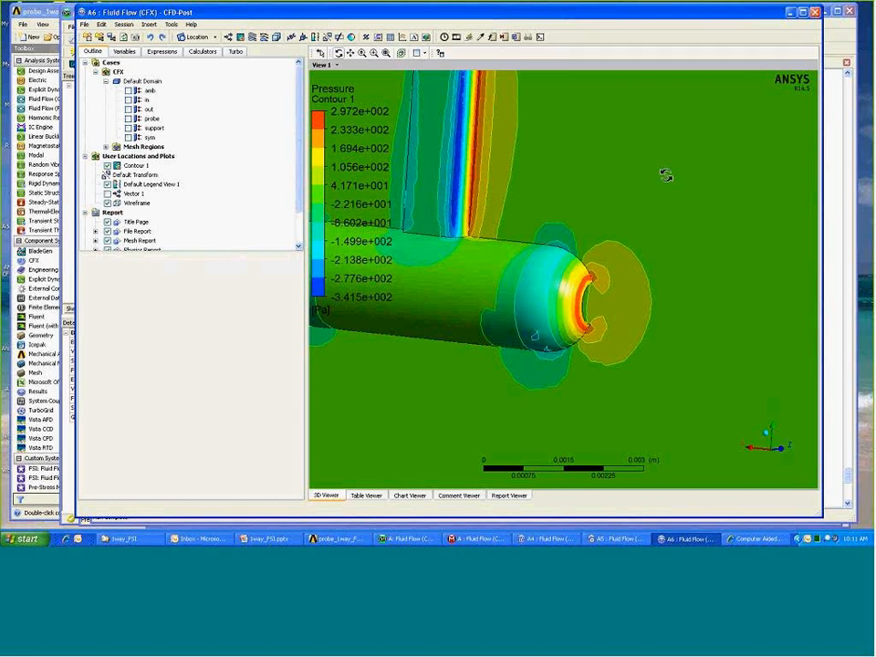
pyautogui.moveTo(596, 176); pyautogui.dragTo(523, 209)
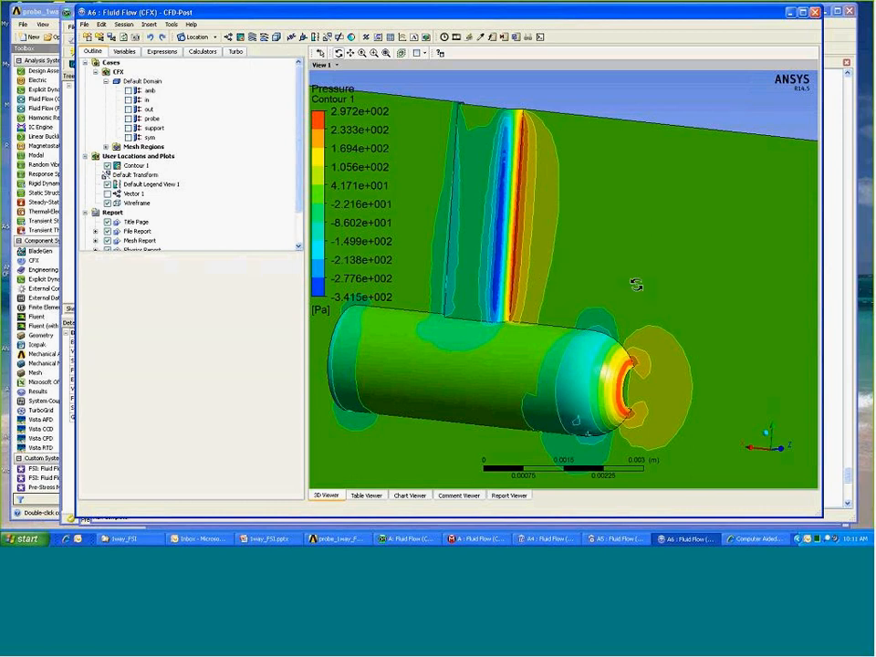
pyautogui.moveTo(606, 238); pyautogui.dragTo(606, 239)
# Step: Hide Contour 1, show Vector 1 and examine the velocity vectors around and through the probe from both sides
pyautogui.click(107, 165)
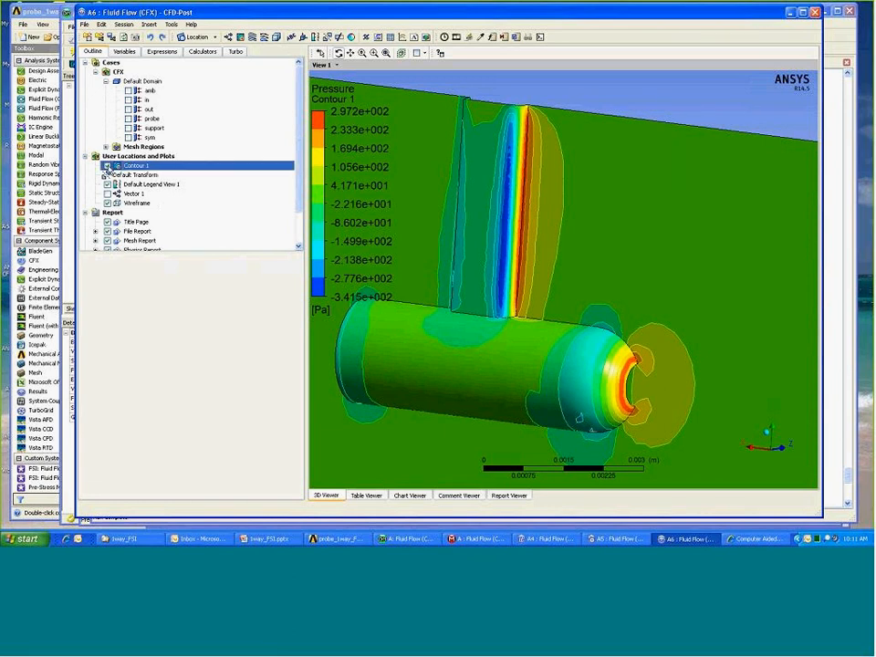
pyautogui.click(107, 193)
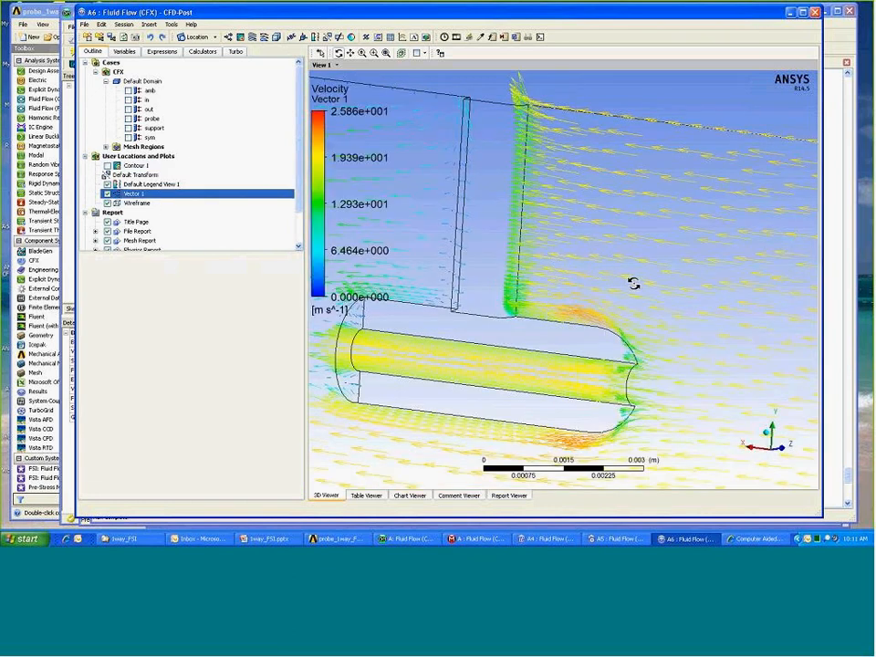
pyautogui.moveTo(626, 283); pyautogui.dragTo(606, 180, button='middle')
pyautogui.scroll(-5, 606, 179)
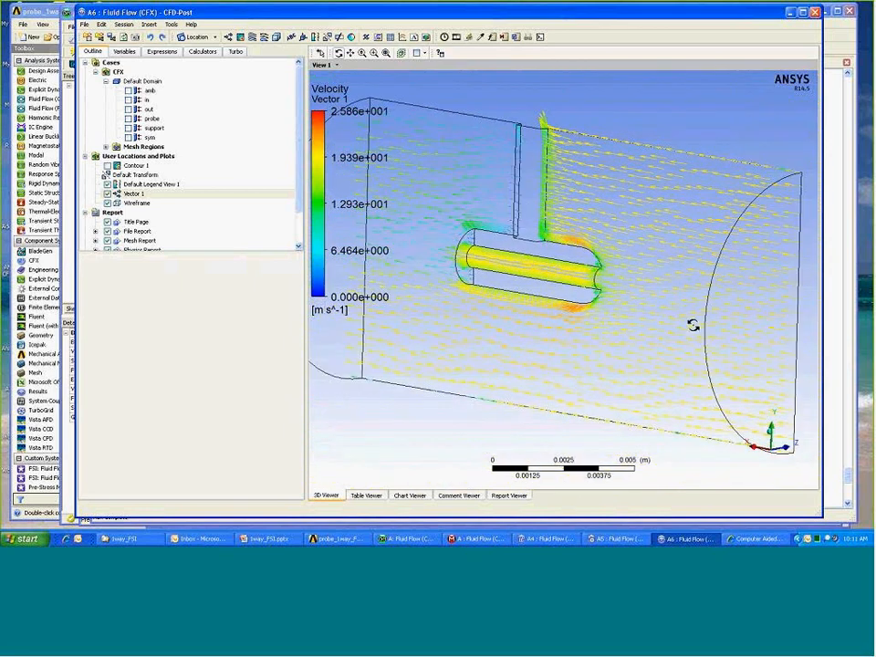
pyautogui.moveTo(690, 318); pyautogui.dragTo(627, 314, button='middle')
pyautogui.scroll(5, 627, 313)
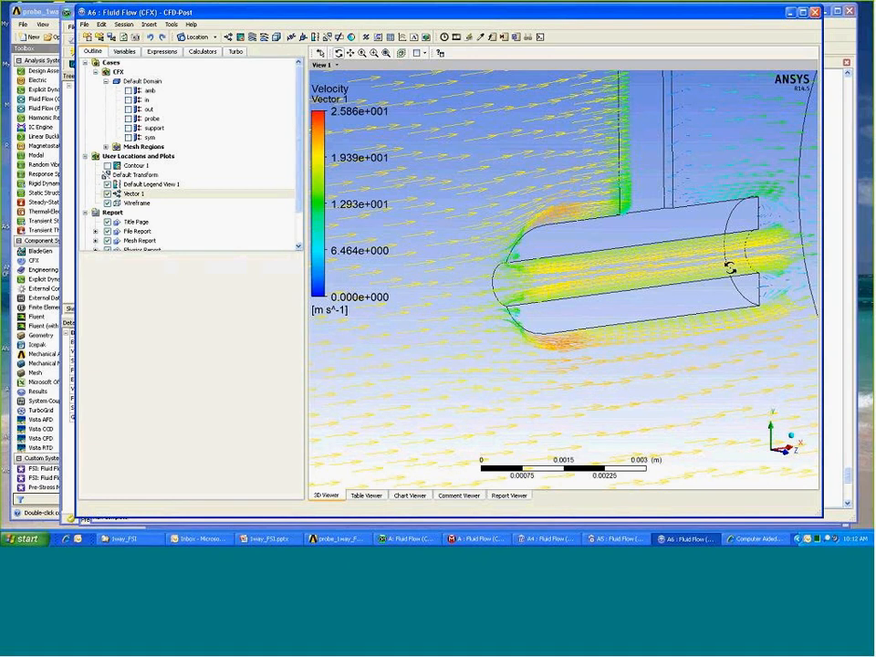
# Step: Examine the velocity vectors around the probe's support and body, and look up the probeforce expression
pyautogui.moveTo(724, 260); pyautogui.dragTo(724, 366)
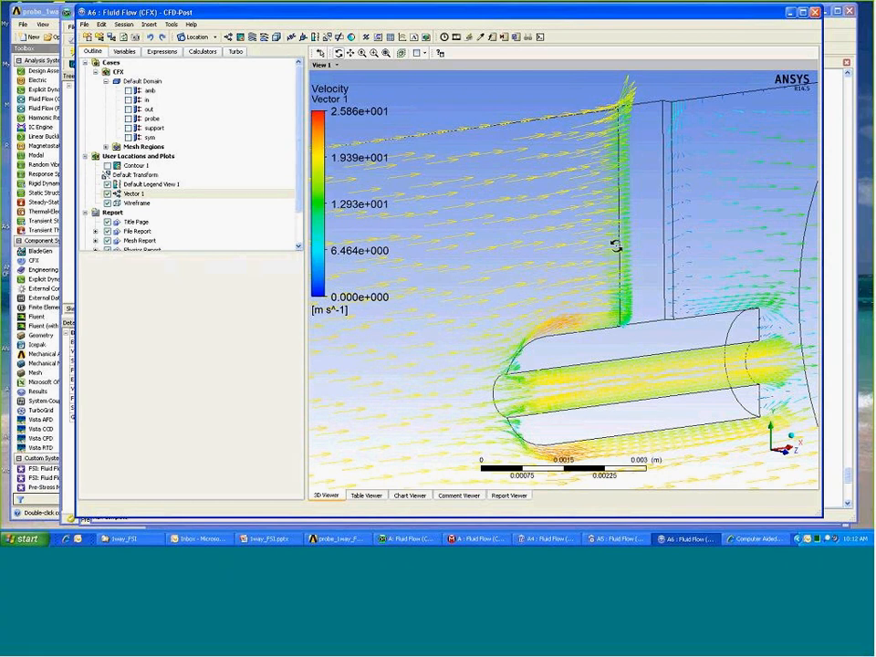
pyautogui.moveTo(611, 255); pyautogui.dragTo(558, 194)
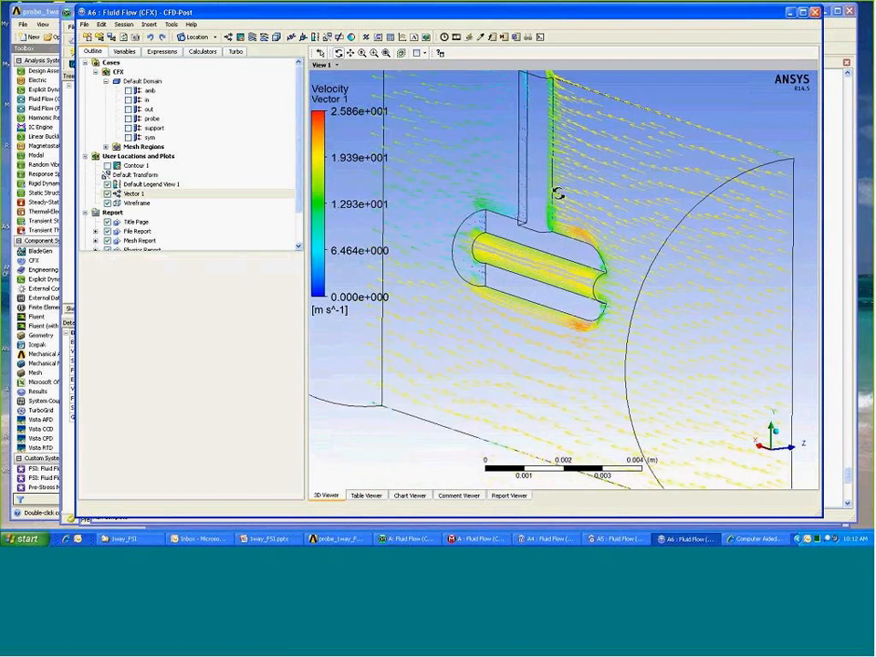
pyautogui.click(162, 52)
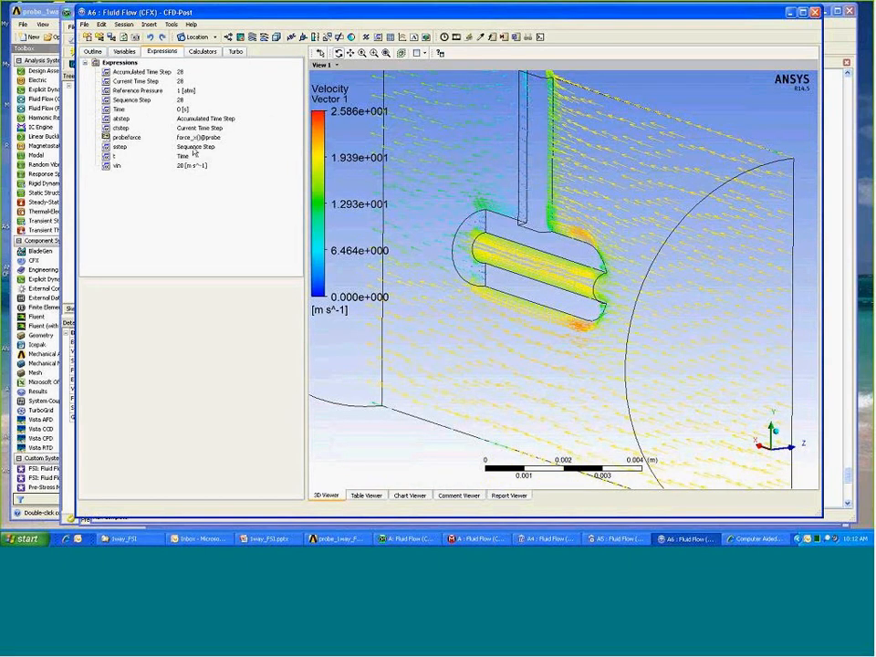
pyautogui.click(139, 142)
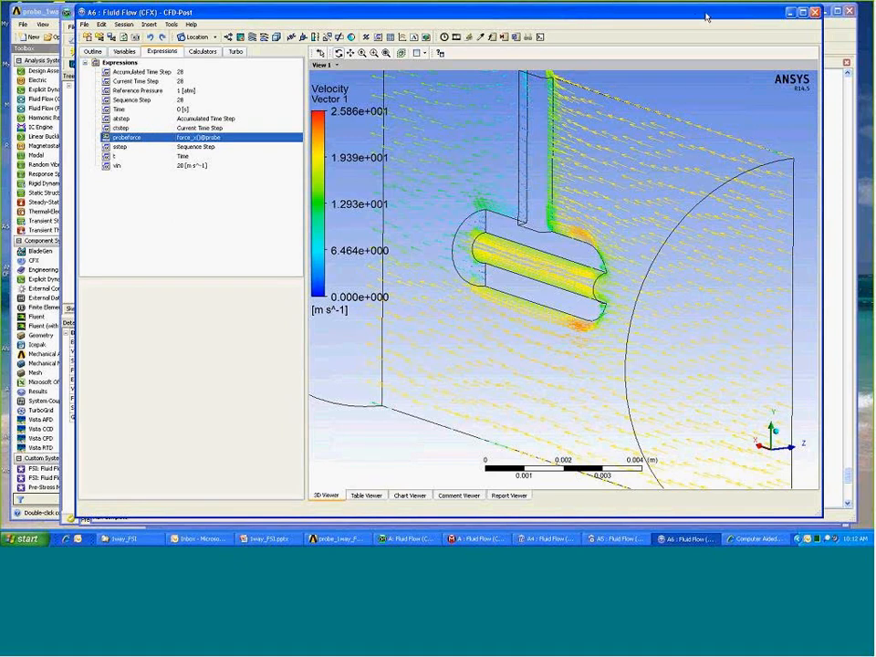
pyautogui.moveTo(699, 14); pyautogui.dragTo(710, 14)
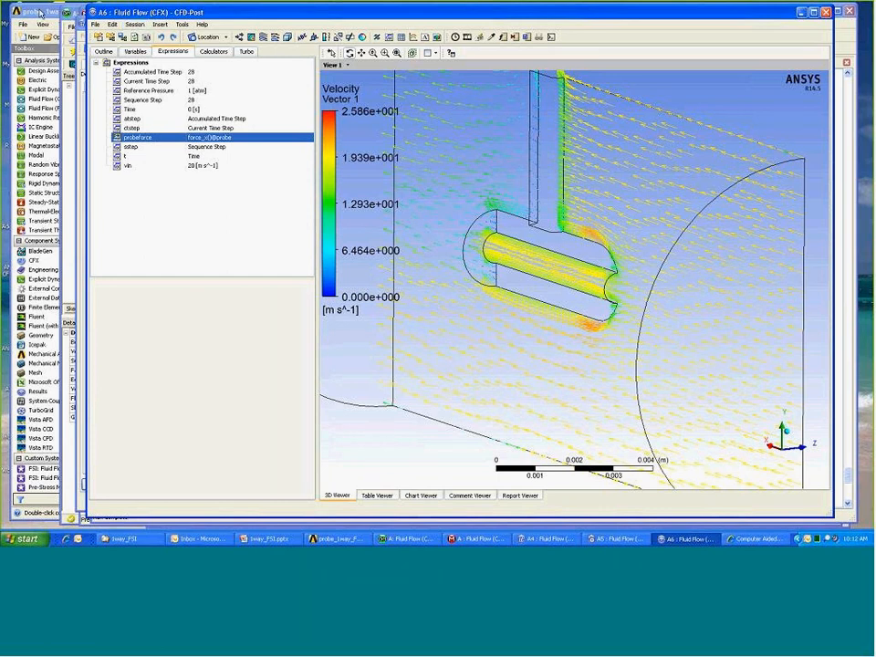
# Step: Bring up the Workbench project schematic, and review slides 4, 7 and 8 of the 1way_FSI presentation in PowerPoint
pyautogui.click(41, 13)
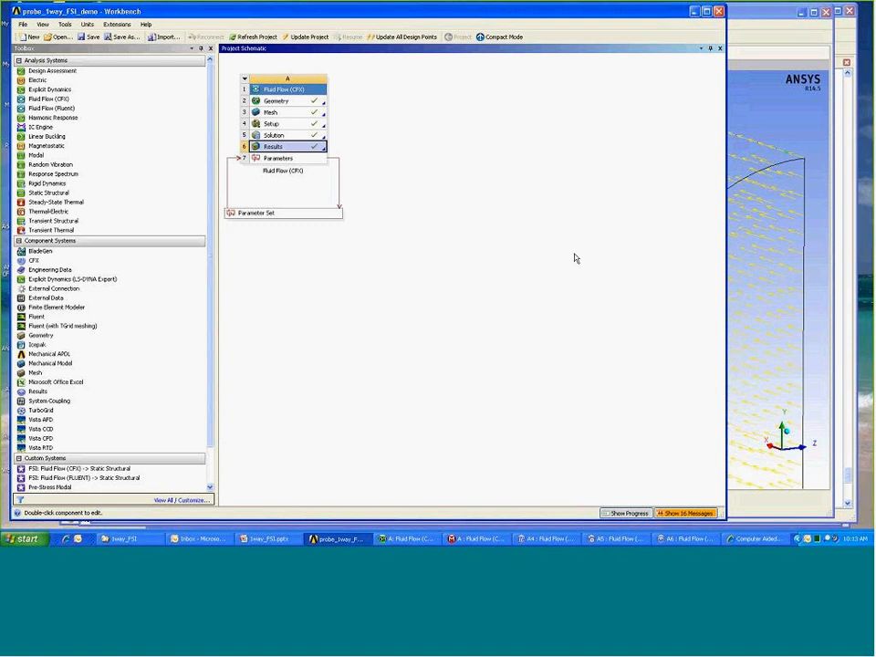
pyautogui.click(506, 280)
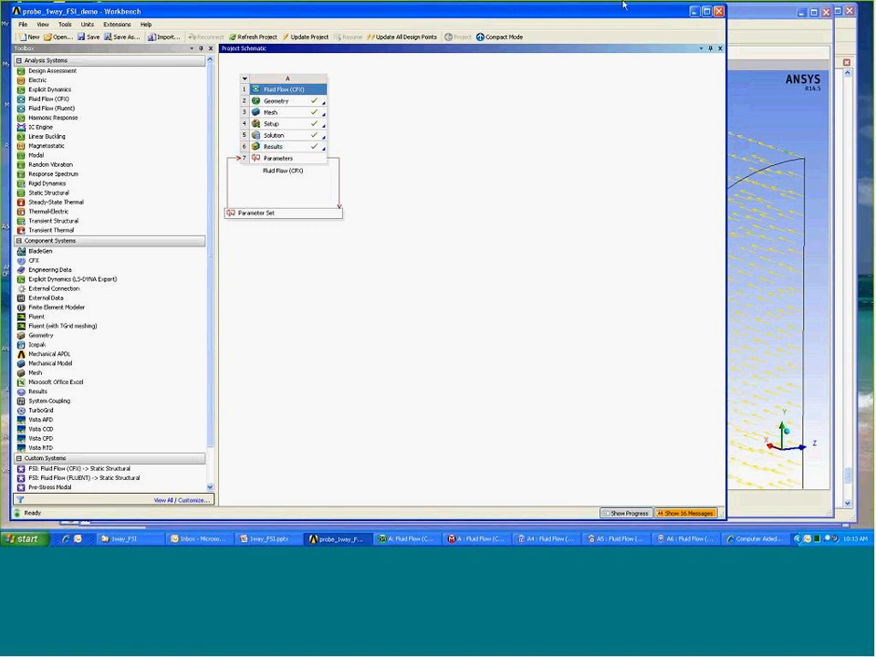
pyautogui.moveTo(456, 14); pyautogui.dragTo(461, 13)
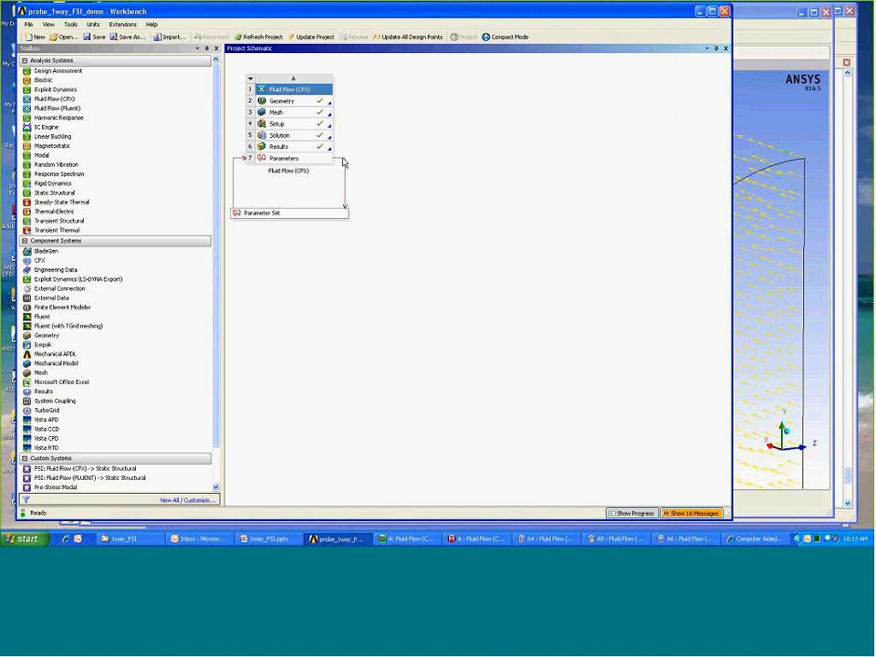
pyautogui.click(273, 540)
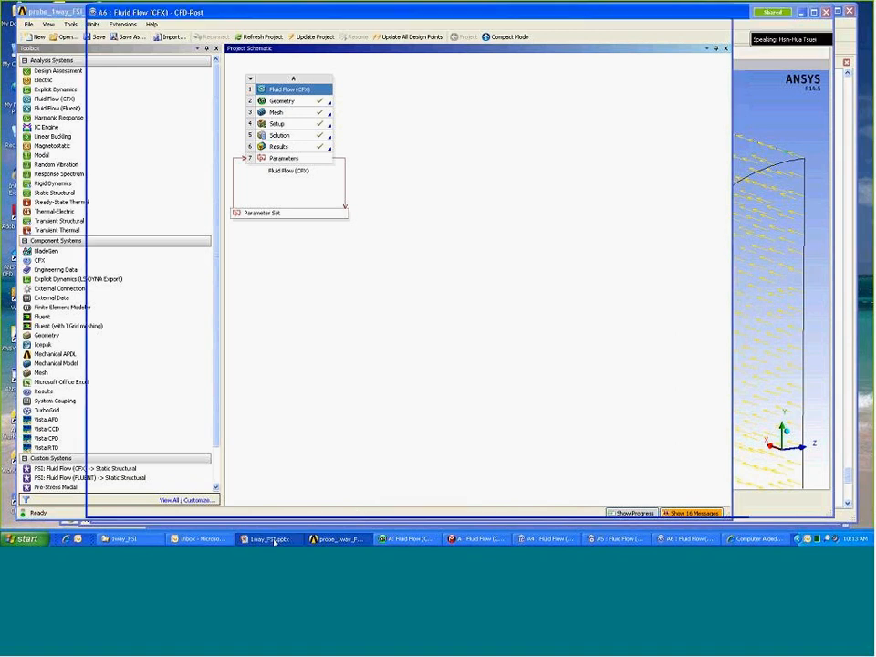
pyautogui.click(99, 265)
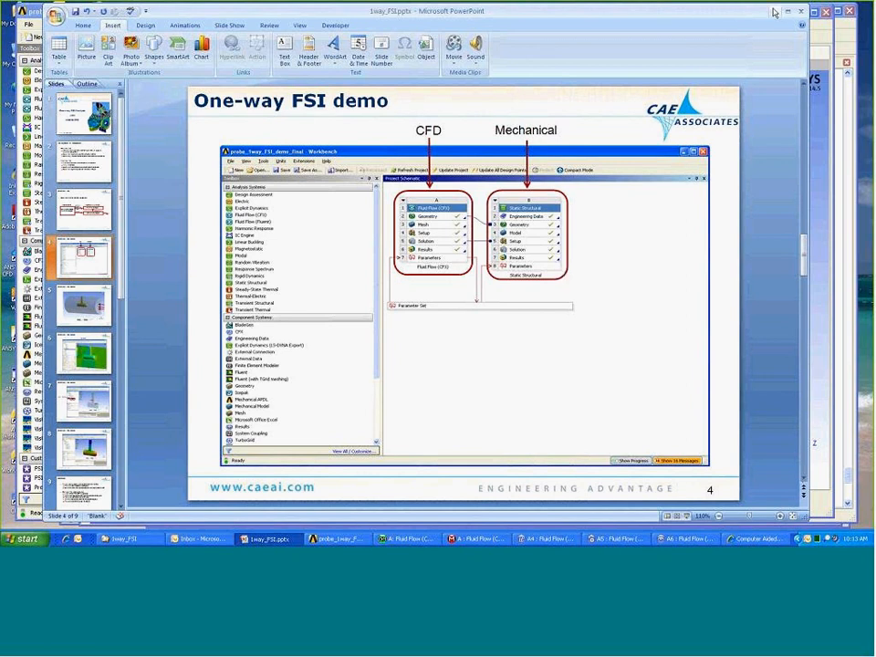
pyautogui.click(100, 411)
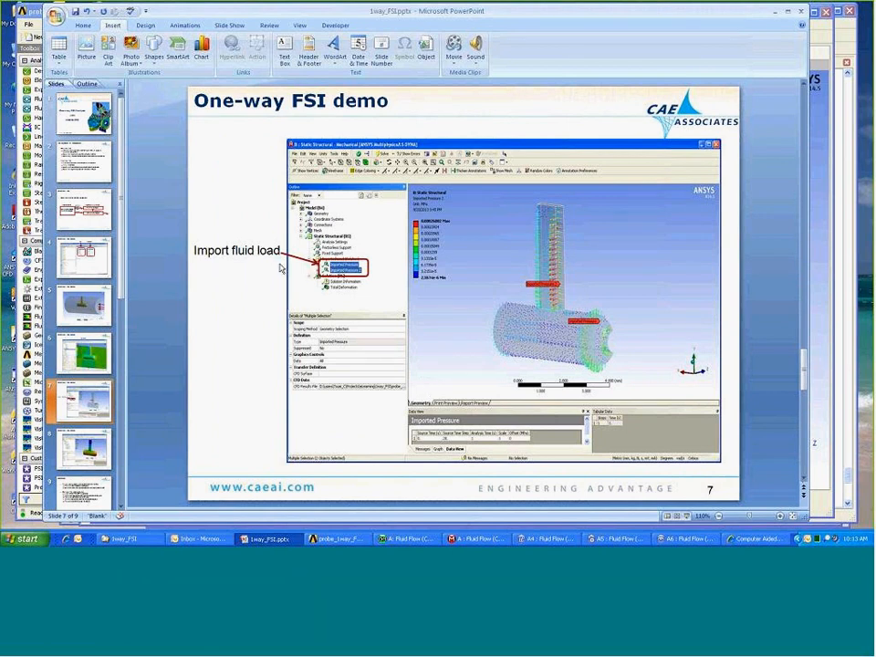
pyautogui.click(84, 447)
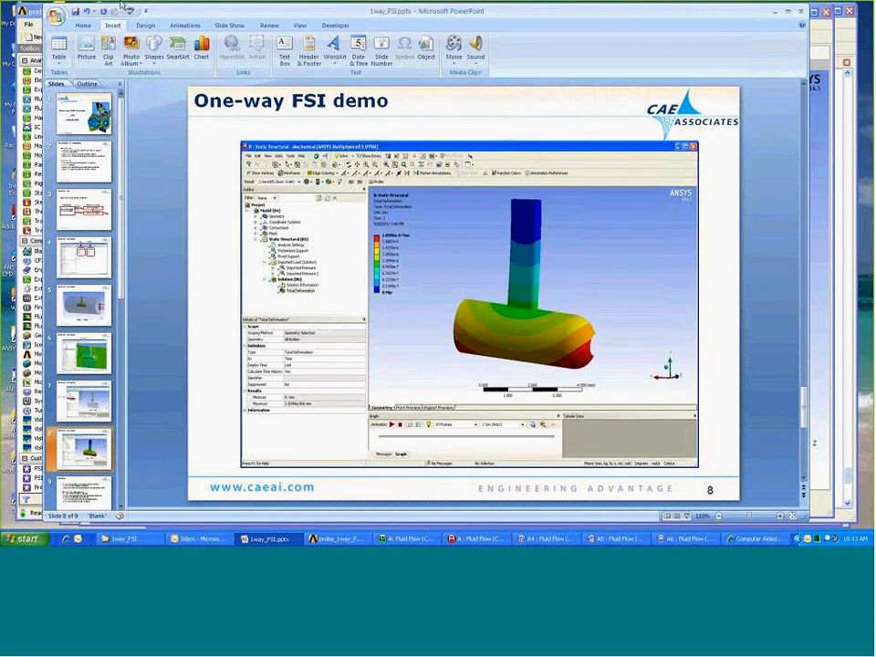
# Step: Return to the Workbench project and add a standalone Static Structural system beside the Fluid Flow (CFX) system
pyautogui.click(35, 11)
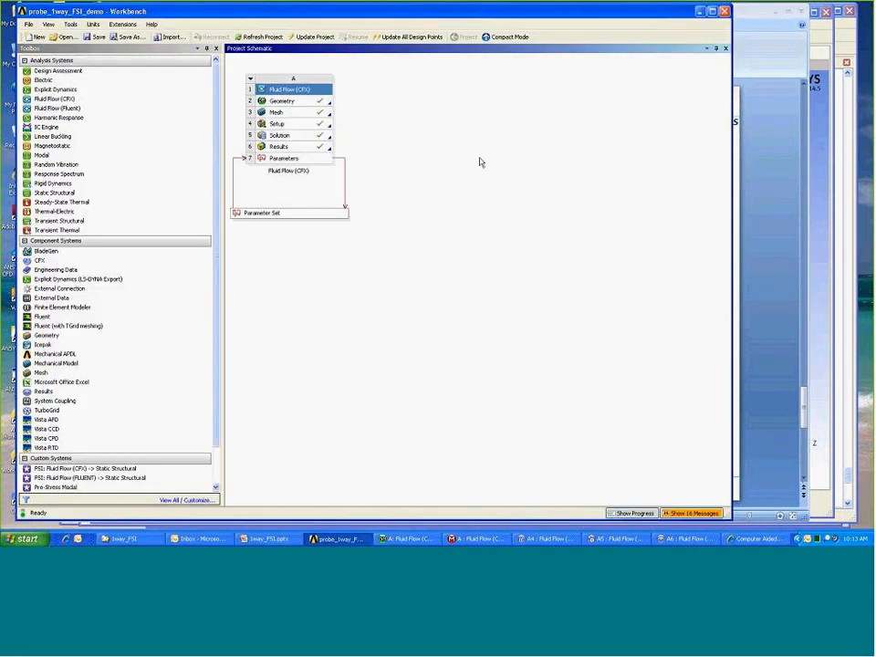
pyautogui.moveTo(63, 192); pyautogui.dragTo(424, 136)
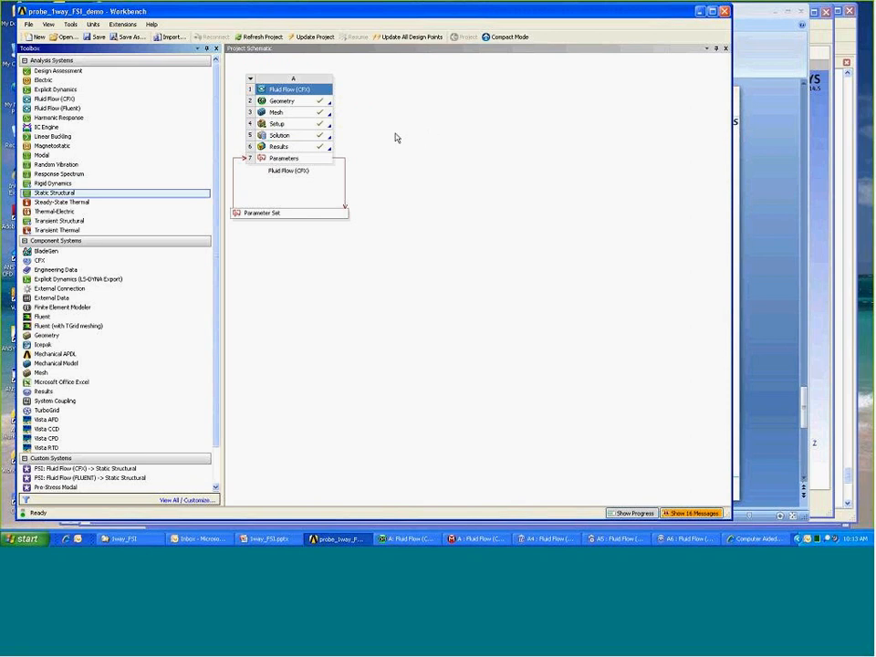
pyautogui.moveTo(134, 194); pyautogui.dragTo(404, 116)
pyautogui.click(470, 118)
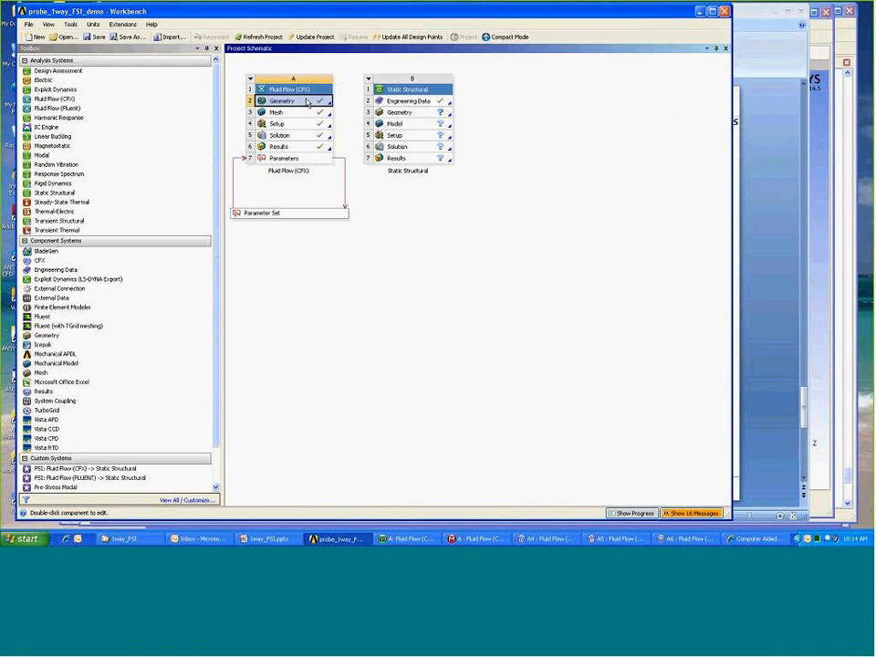
# Step: Share the Fluid Flow (CFX) geometry with the Static Structural system and transfer the CFX solution to its Setup
pyautogui.moveTo(320, 101); pyautogui.dragTo(427, 116)
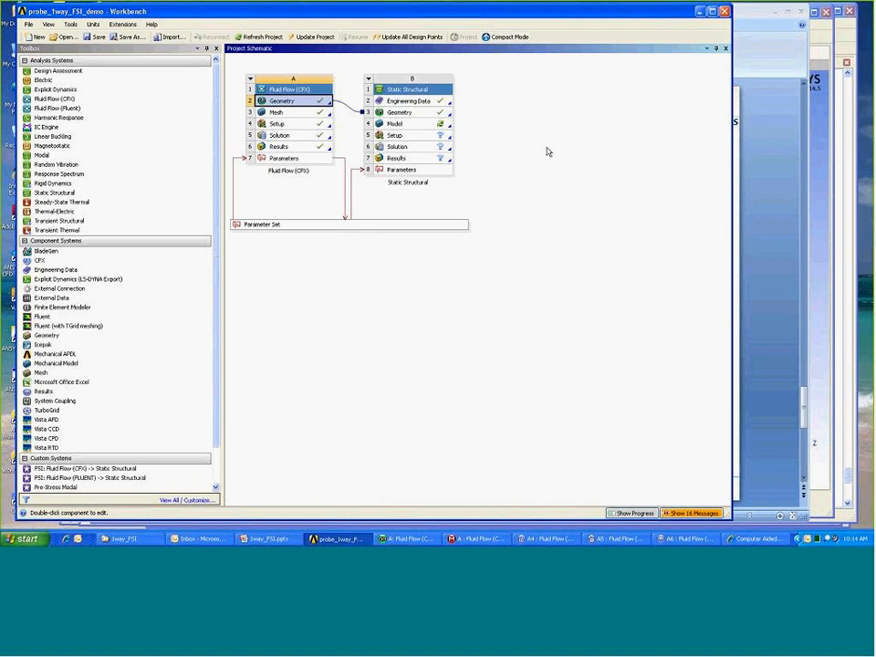
pyautogui.click(317, 138)
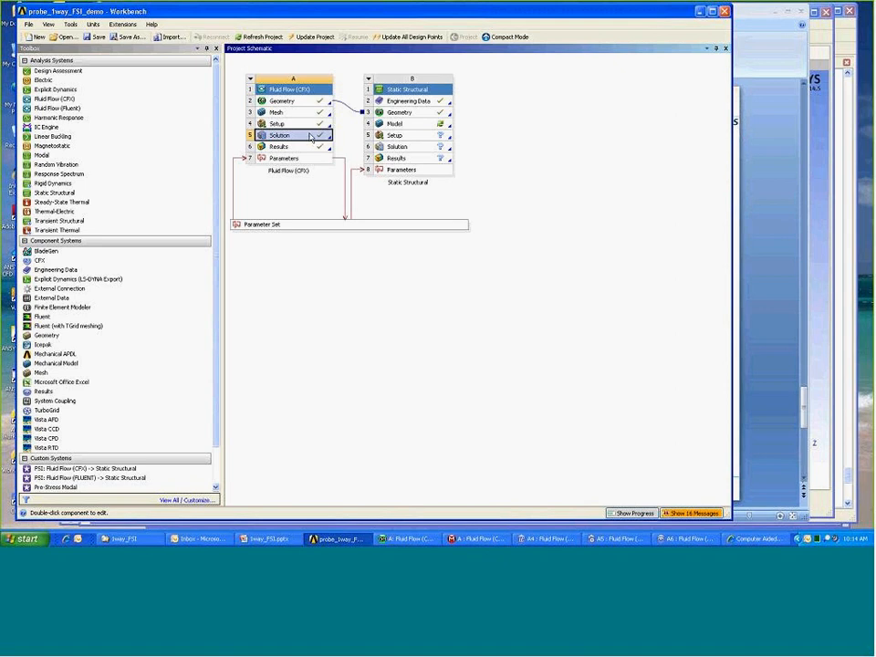
pyautogui.moveTo(314, 138); pyautogui.dragTo(416, 137)
# Step: Open the Static Structural model in Mechanical and suppress the probeflow body so only the probe solid is left
pyautogui.doubleClick(446, 124)
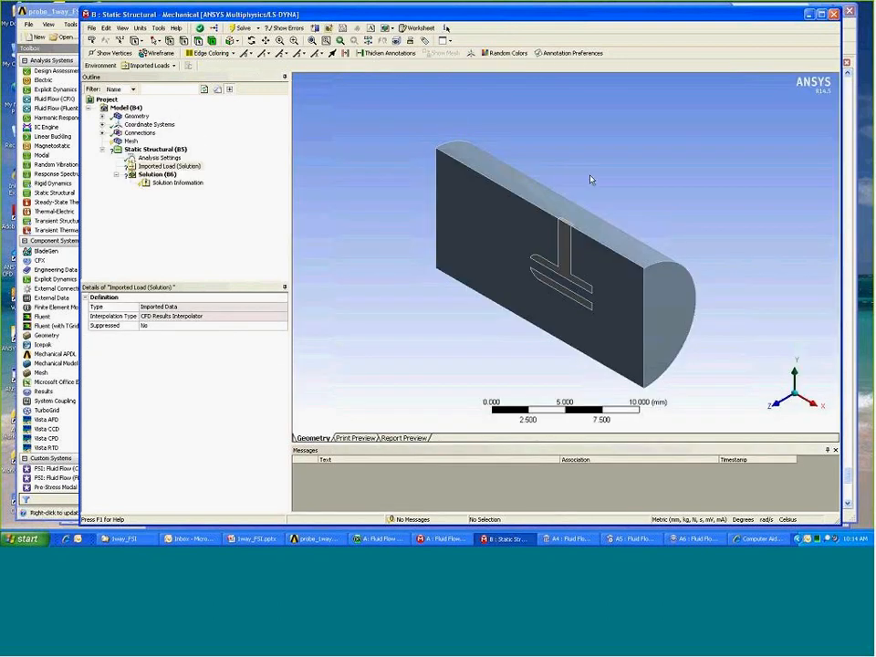
pyautogui.moveTo(579, 186); pyautogui.dragTo(620, 164, button='middle')
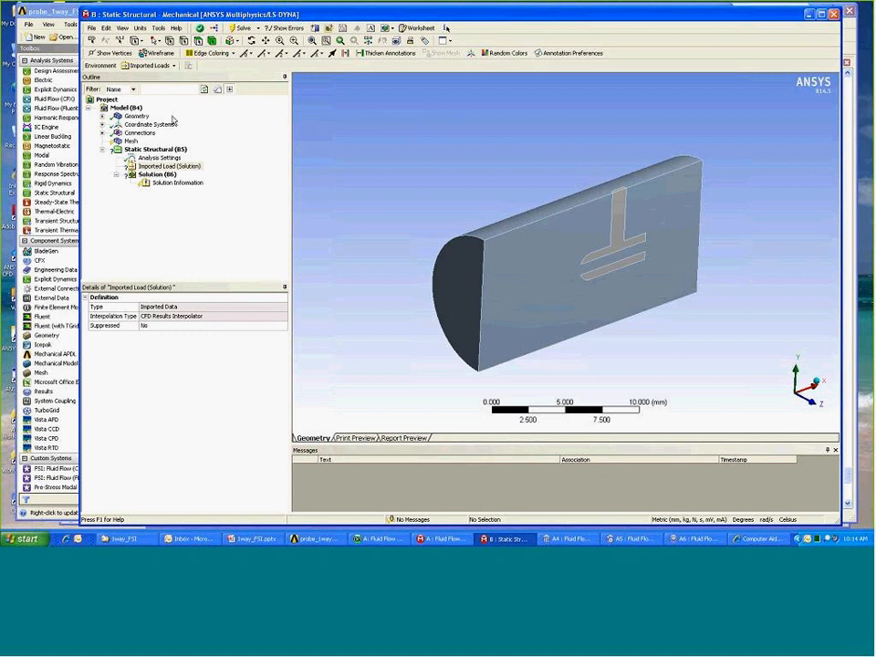
pyautogui.click(102, 117)
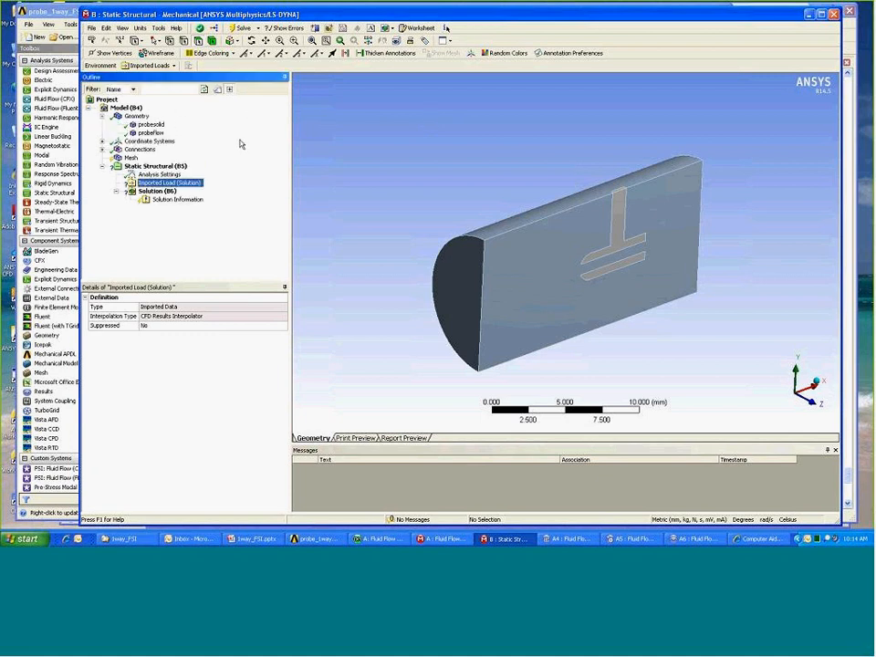
pyautogui.rightClick(150, 133)
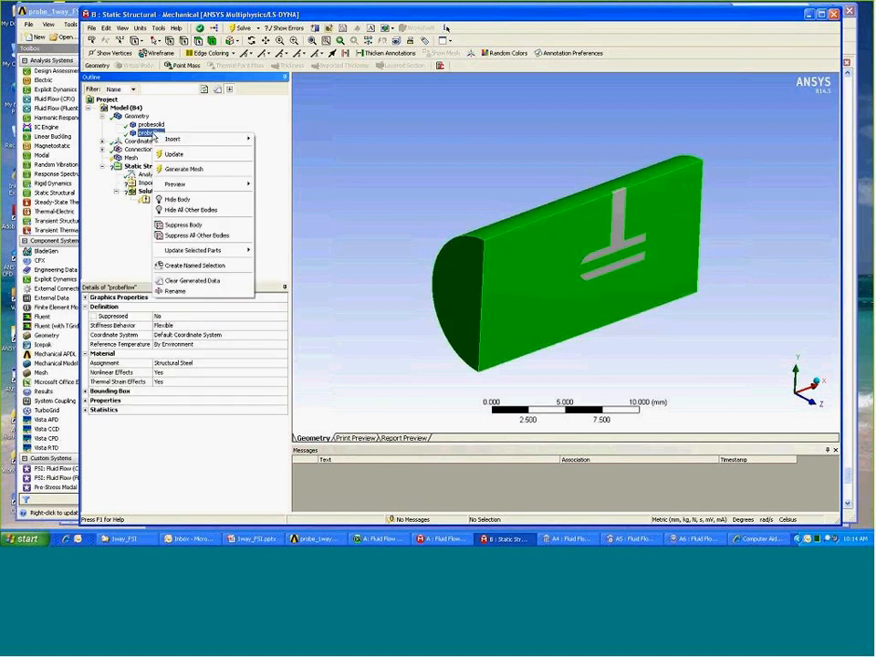
pyautogui.click(182, 225)
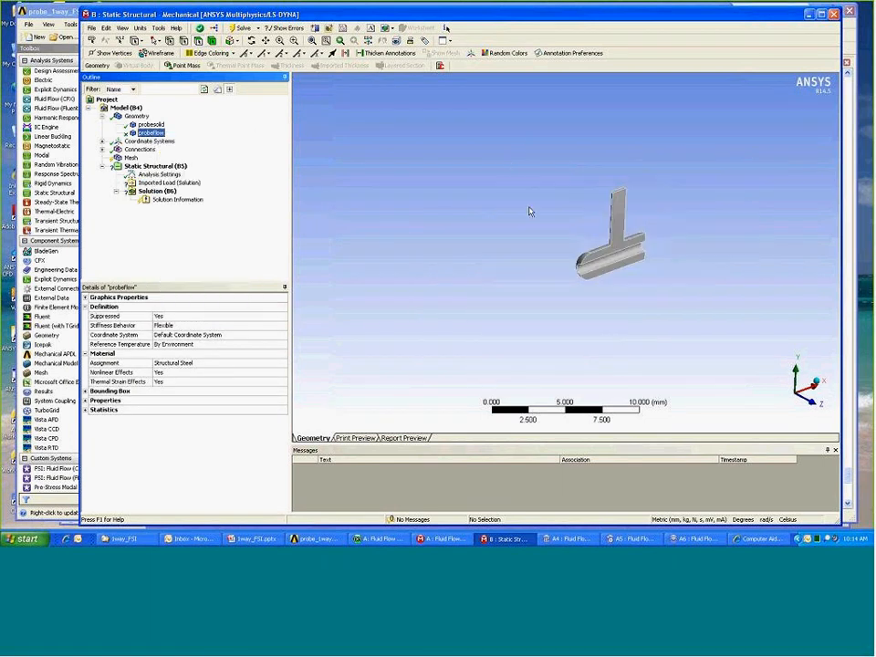
pyautogui.keyDown('ctrl'); pyautogui.moveTo(562, 219); pyautogui.dragTo(494, 208, button='middle'); pyautogui.keyUp('ctrl')
pyautogui.scroll(5, 525, 224)
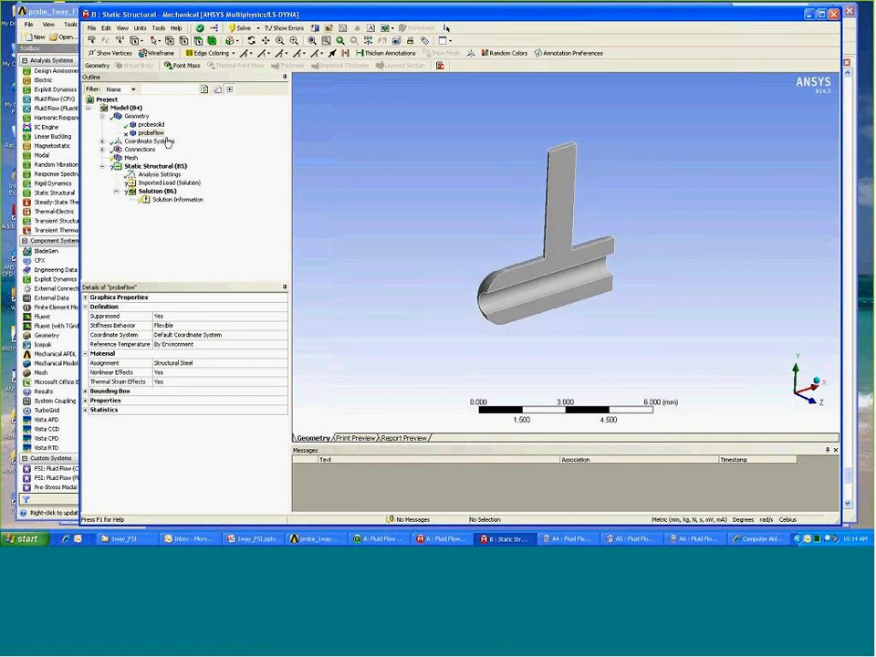
# Step: Add a mesh sizing control to the probe solid body with an element size of 0.2 mm
pyautogui.click(130, 157)
pyautogui.rightClick(136, 159)
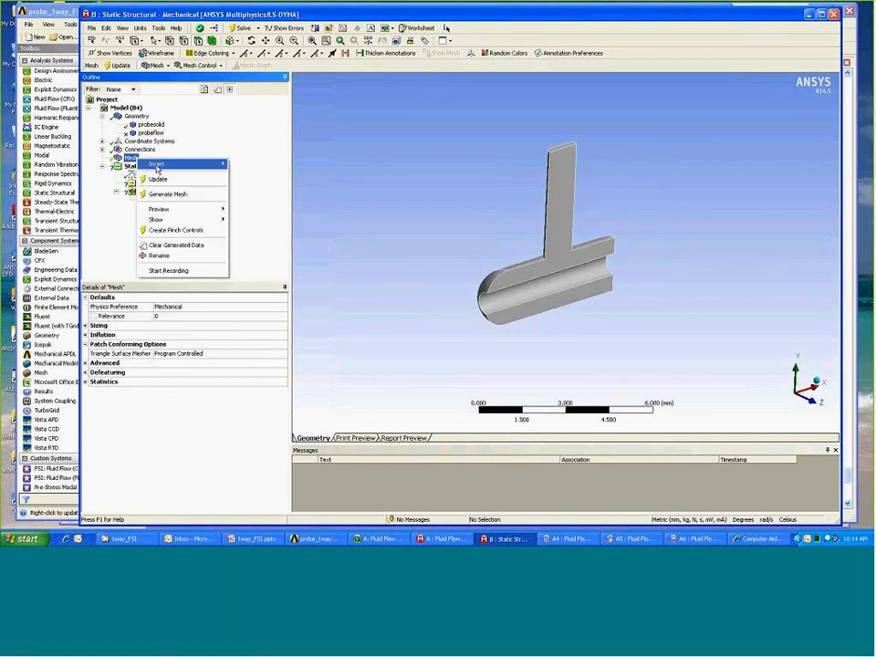
pyautogui.moveTo(157, 165)
pyautogui.click(246, 179)
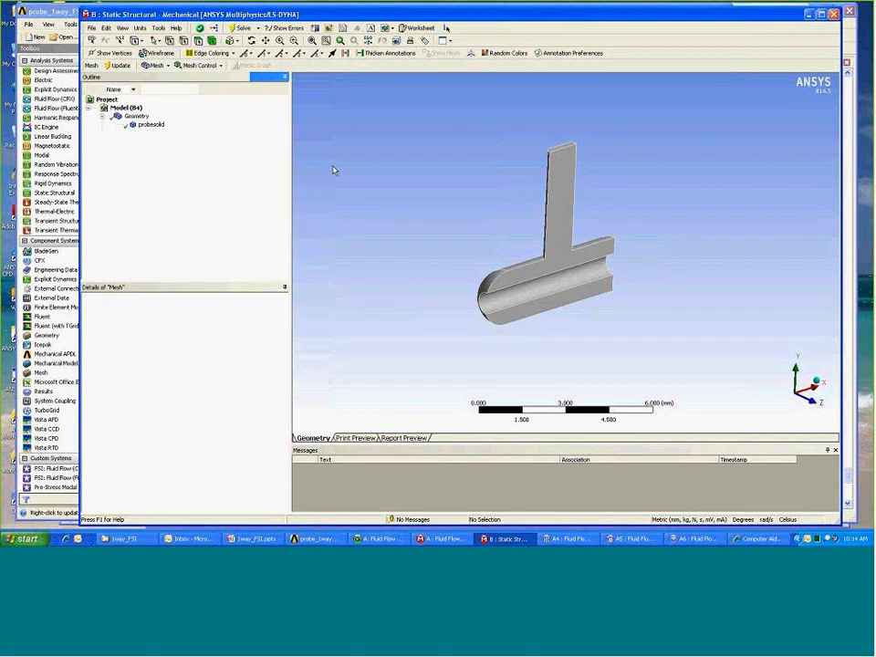
pyautogui.click(556, 274)
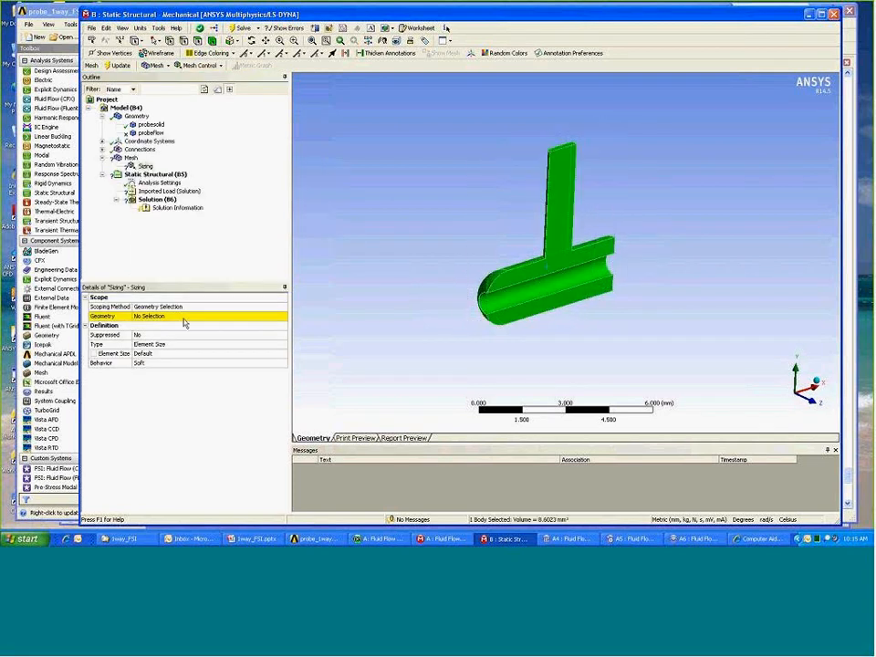
pyautogui.click(182, 317)
pyautogui.click(173, 316)
pyautogui.click(178, 363)
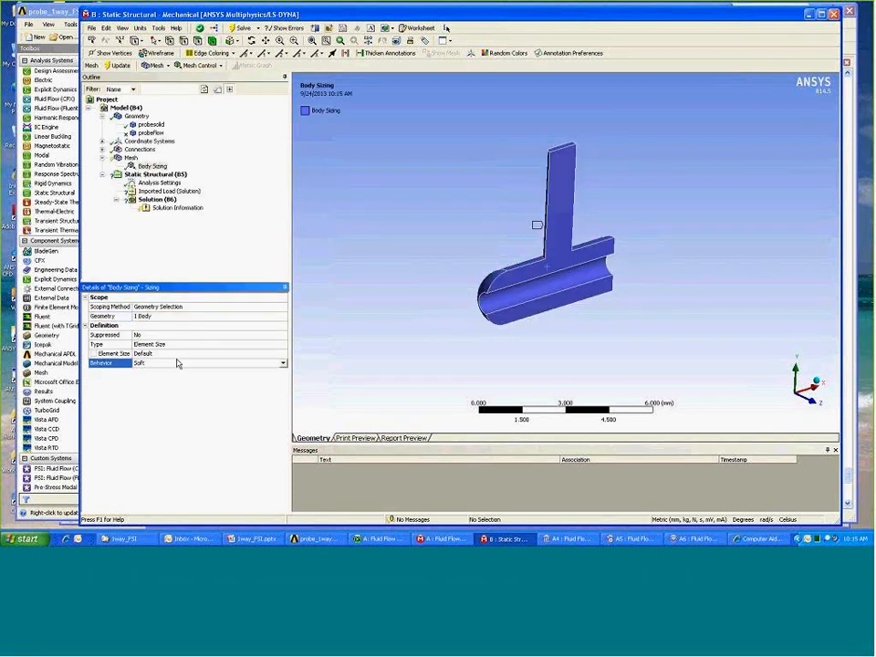
pyautogui.click(183, 353)
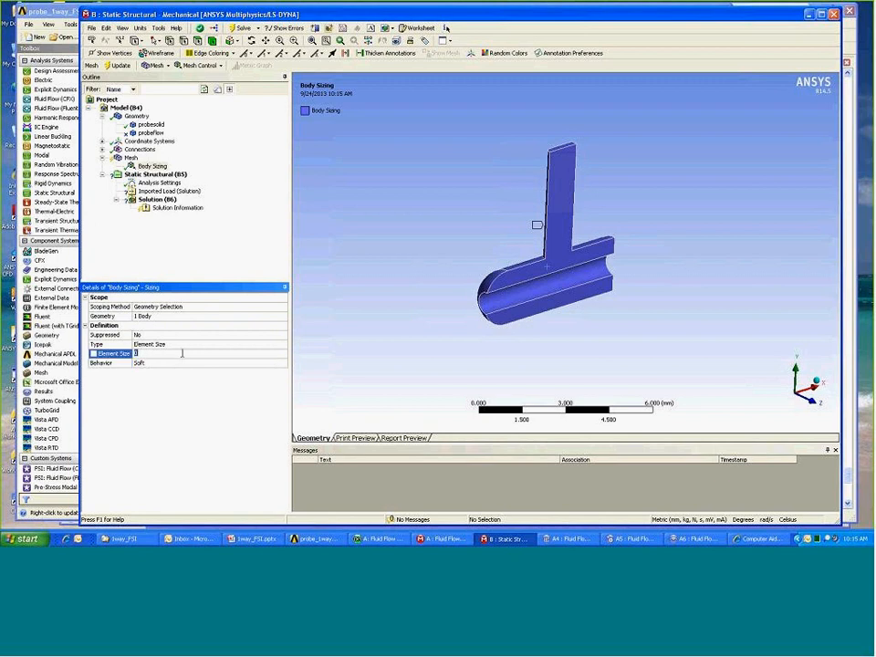
pyautogui.write('0.2')
pyautogui.press('Return')
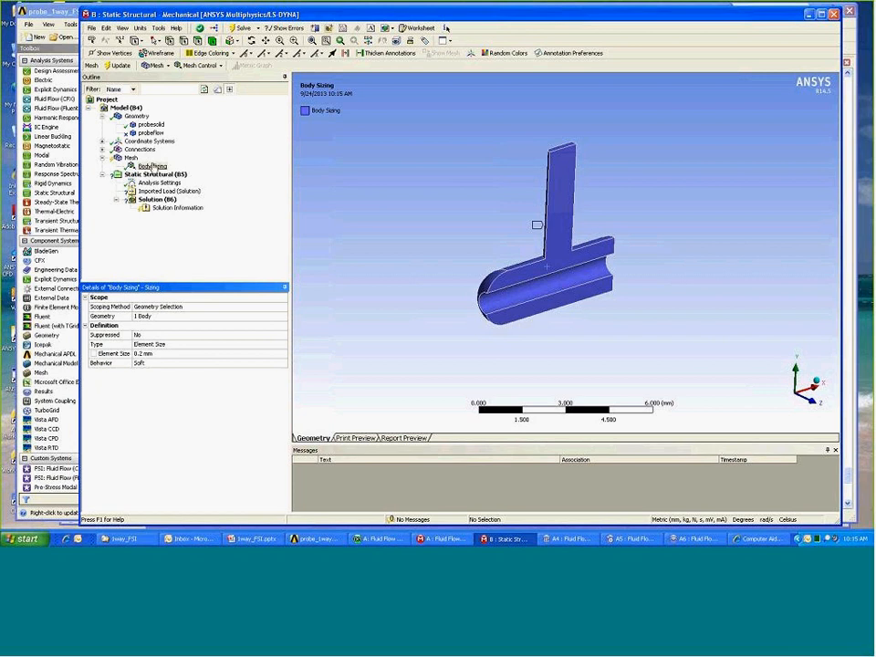
# Step: Update the mesh of the probe solid and inspect it on the support and body
pyautogui.rightClick(131, 159)
pyautogui.click(157, 179)
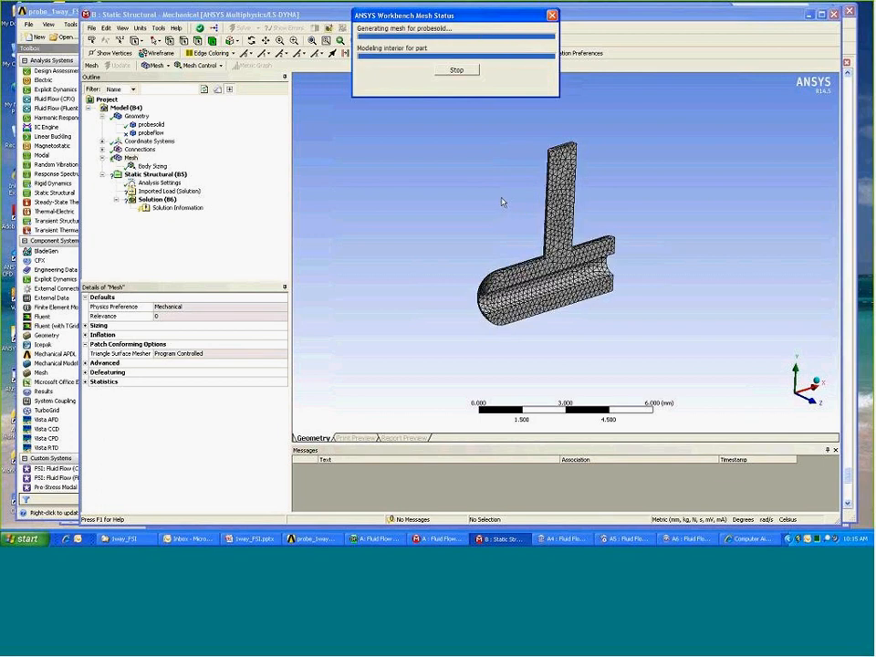
pyautogui.moveTo(501, 222)
pyautogui.mouseDown(button='middle')
pyautogui.moveTo(619, 215)
pyautogui.moveTo(491, 231)
pyautogui.moveTo(501, 229)
pyautogui.mouseUp(button='middle')
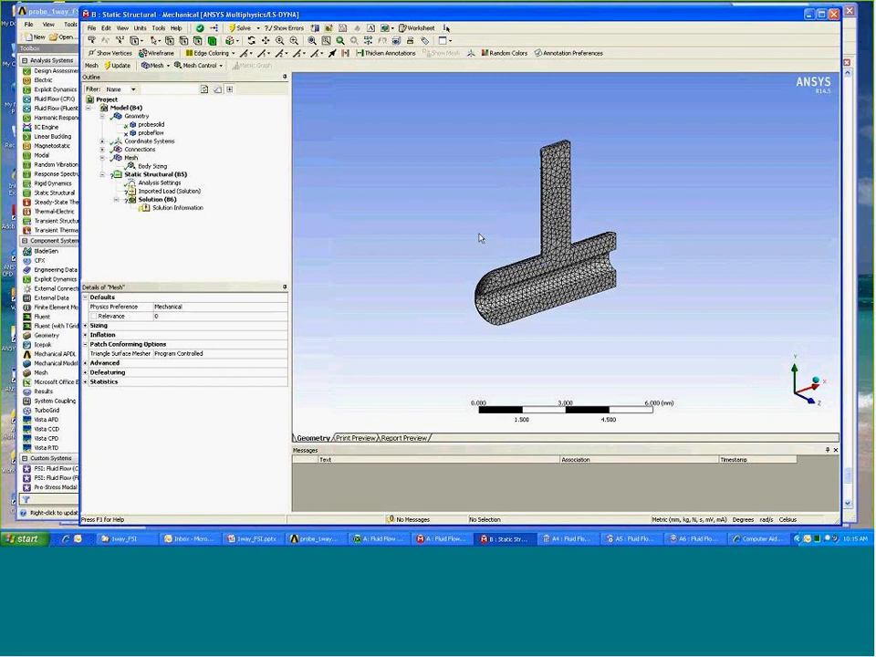
pyautogui.scroll(3, 493, 235)
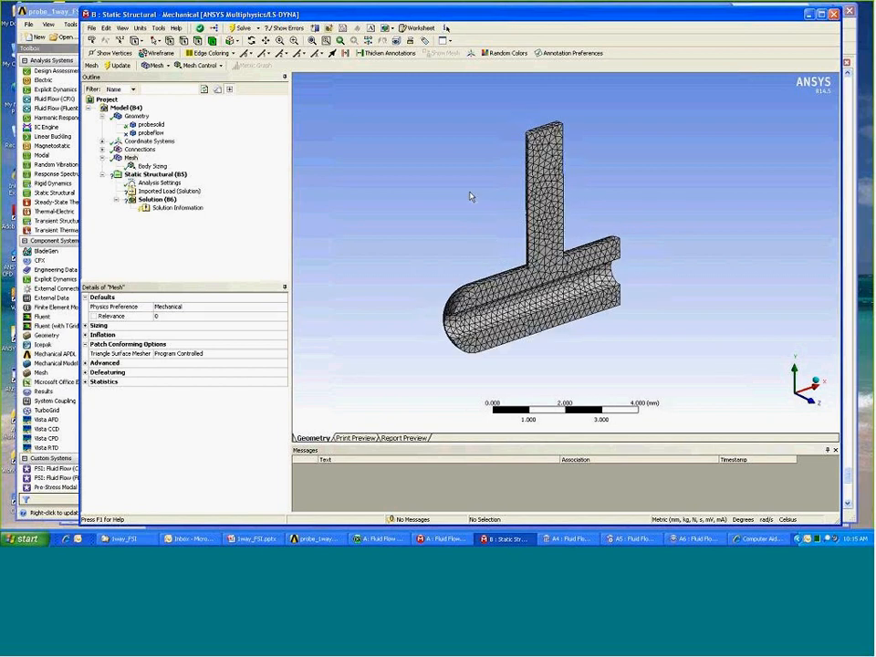
pyautogui.moveTo(462, 206); pyautogui.dragTo(461, 196, button='middle')
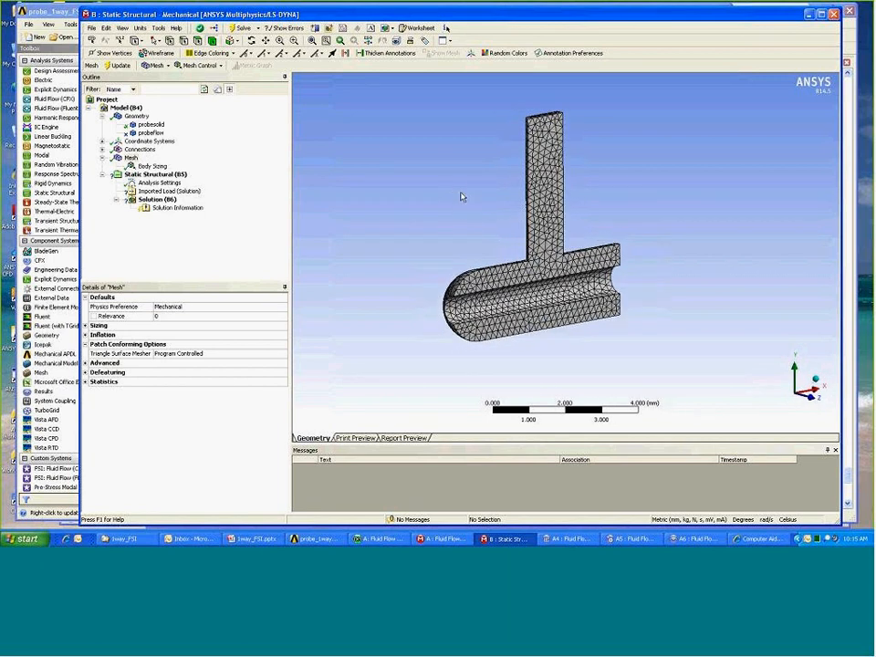
pyautogui.moveTo(468, 189); pyautogui.dragTo(465, 194, button='middle')
# Step: Add a frictionless support to the two flat symmetry-plane faces of the probe solid in the Static Structural analysis
pyautogui.click(172, 175)
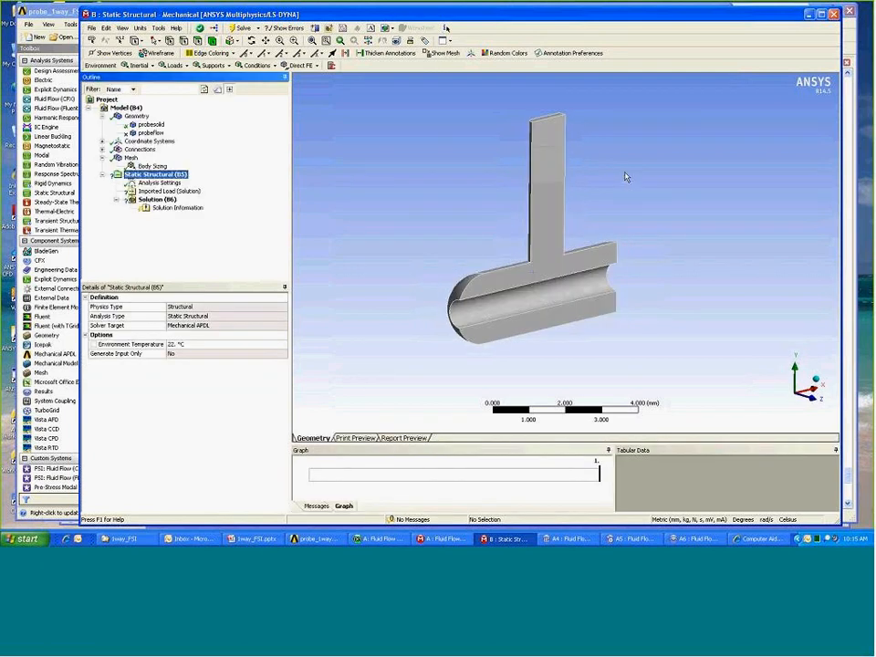
pyautogui.click(199, 42)
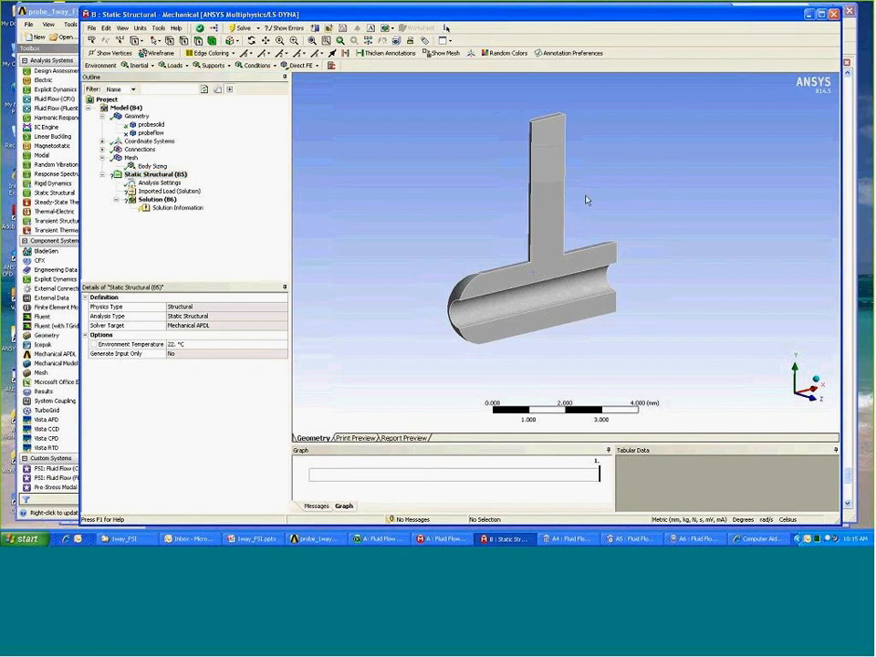
pyautogui.click(553, 197)
pyautogui.keyDown('ctrl'); pyautogui.click(597, 315); pyautogui.keyUp('ctrl')
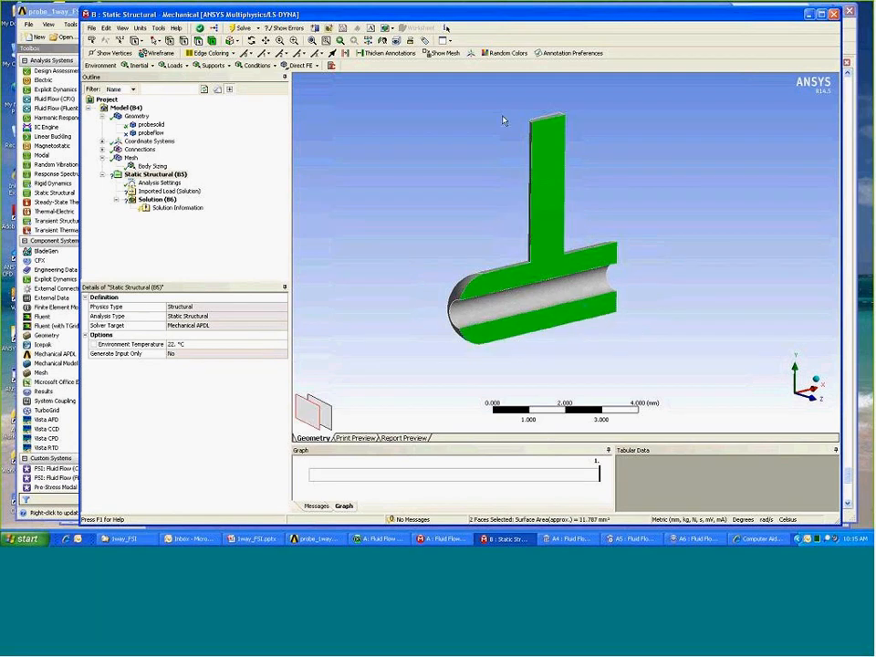
pyautogui.rightClick(553, 133)
pyautogui.moveTo(564, 136)
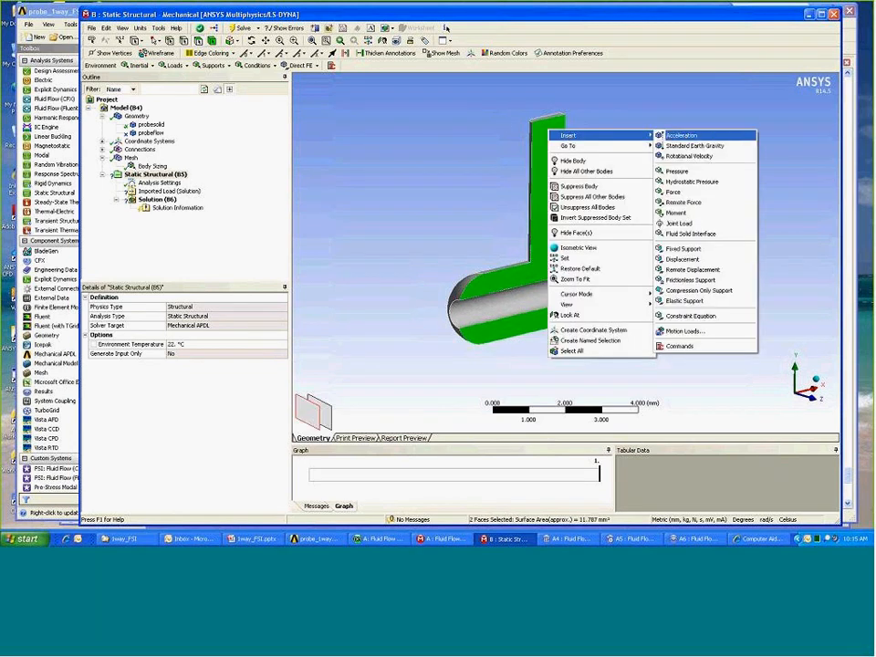
pyautogui.click(717, 281)
# Step: Add a fixed support to the top end face of the probe's support stem
pyautogui.moveTo(674, 163); pyautogui.dragTo(563, 134)
pyautogui.rightClick(563, 135)
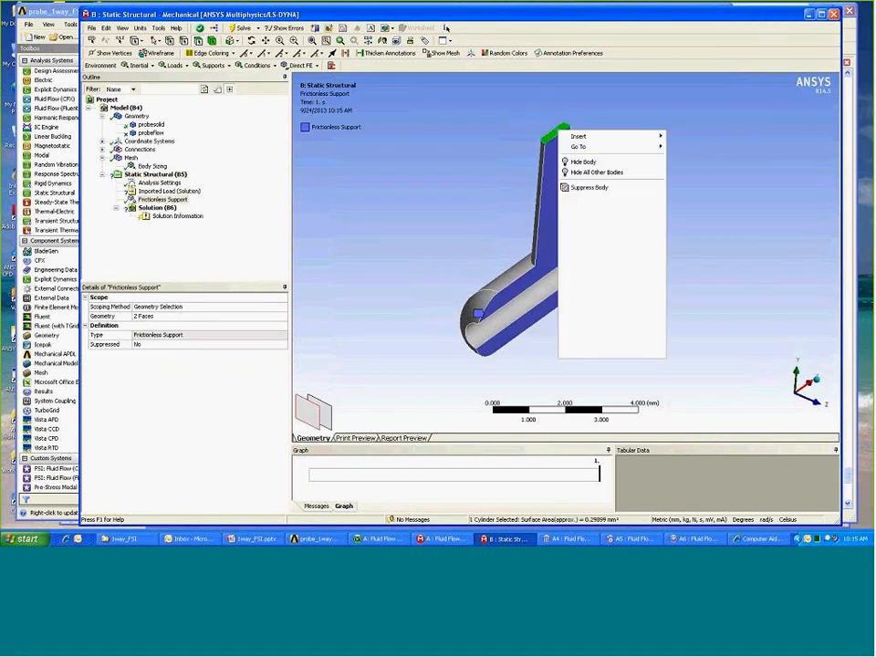
pyautogui.moveTo(629, 136)
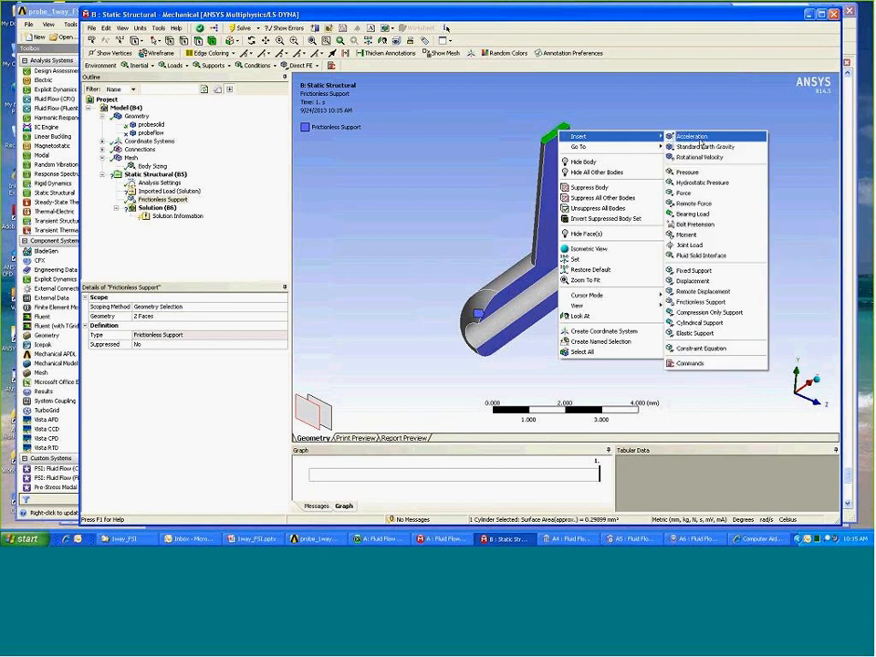
pyautogui.click(721, 272)
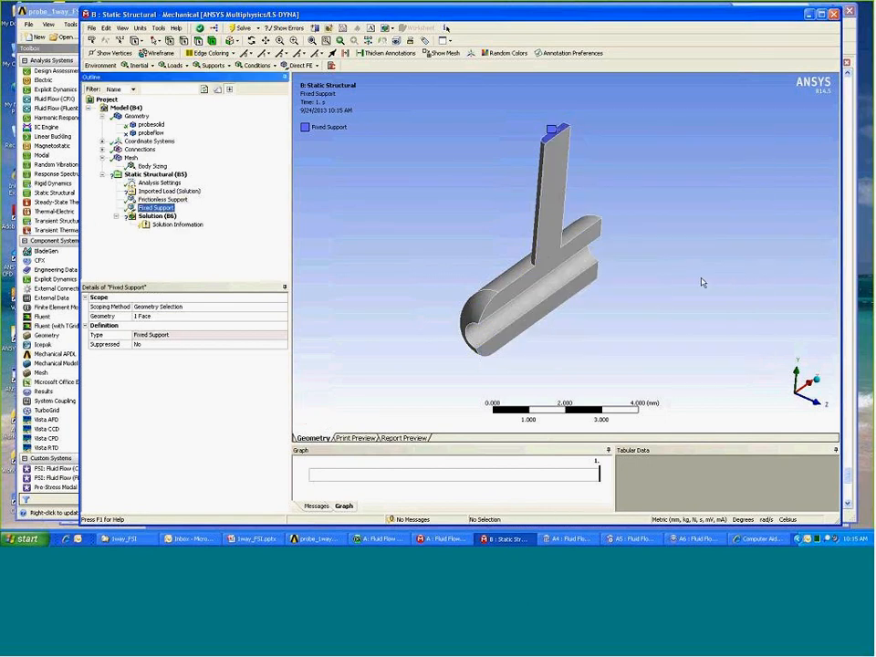
# Step: Insert a pressure under the imported CFX load and scope it to the four outer and inner wetted faces of the probe body
pyautogui.moveTo(701, 282); pyautogui.dragTo(662, 269)
pyautogui.moveTo(662, 270); pyautogui.dragTo(803, 291, button='middle')
pyautogui.moveTo(683, 272)
pyautogui.mouseDown(button='middle')
pyautogui.moveTo(741, 259)
pyautogui.moveTo(673, 284)
pyautogui.moveTo(620, 289)
pyautogui.moveTo(637, 261)
pyautogui.moveTo(698, 279)
pyautogui.moveTo(679, 270)
pyautogui.mouseUp(button='middle')
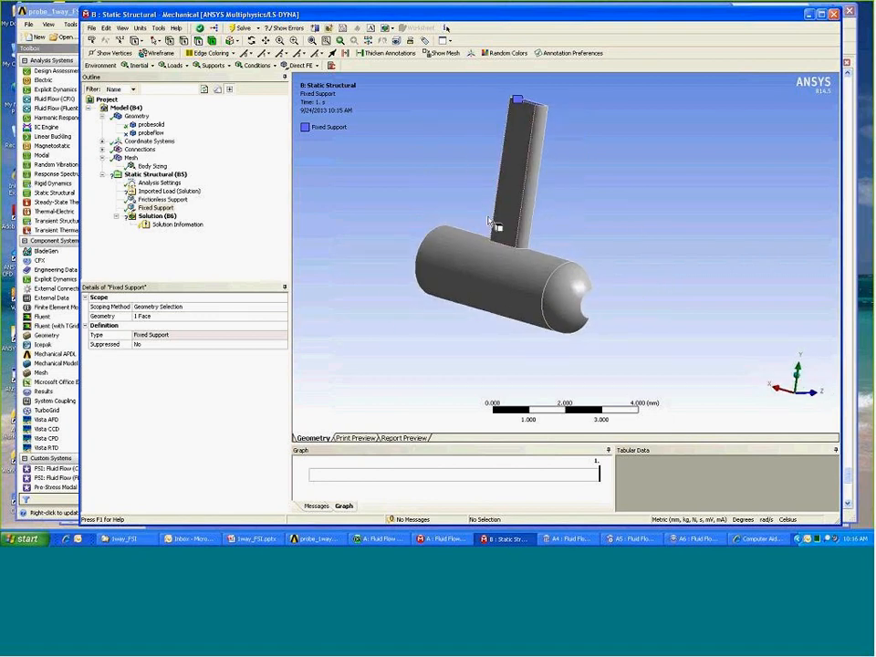
pyautogui.click(203, 192)
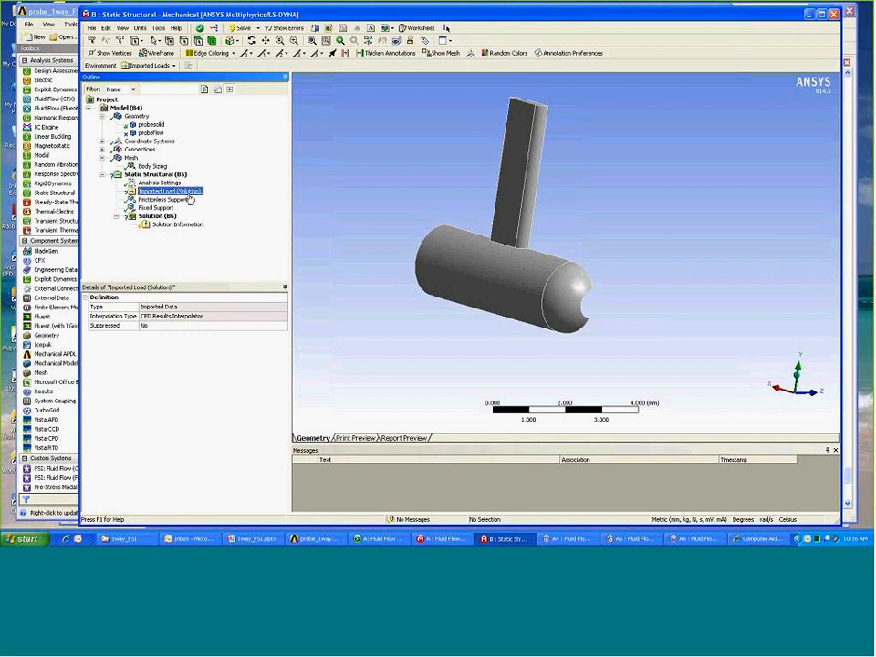
pyautogui.rightClick(190, 195)
pyautogui.moveTo(265, 197)
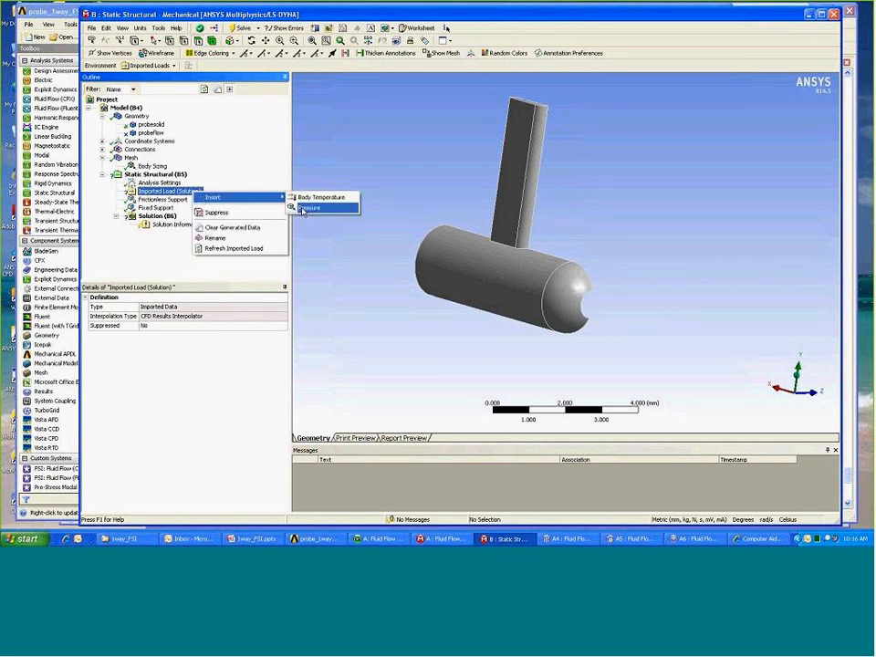
pyautogui.click(303, 209)
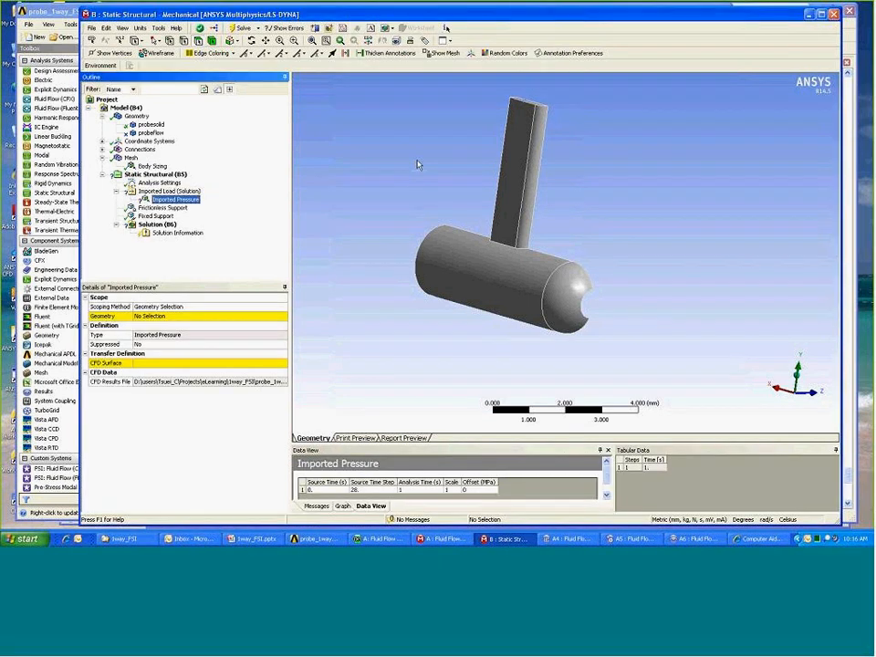
pyautogui.moveTo(447, 162)
pyautogui.mouseDown(button='middle')
pyautogui.moveTo(438, 170)
pyautogui.moveTo(434, 162)
pyautogui.mouseUp(button='middle')
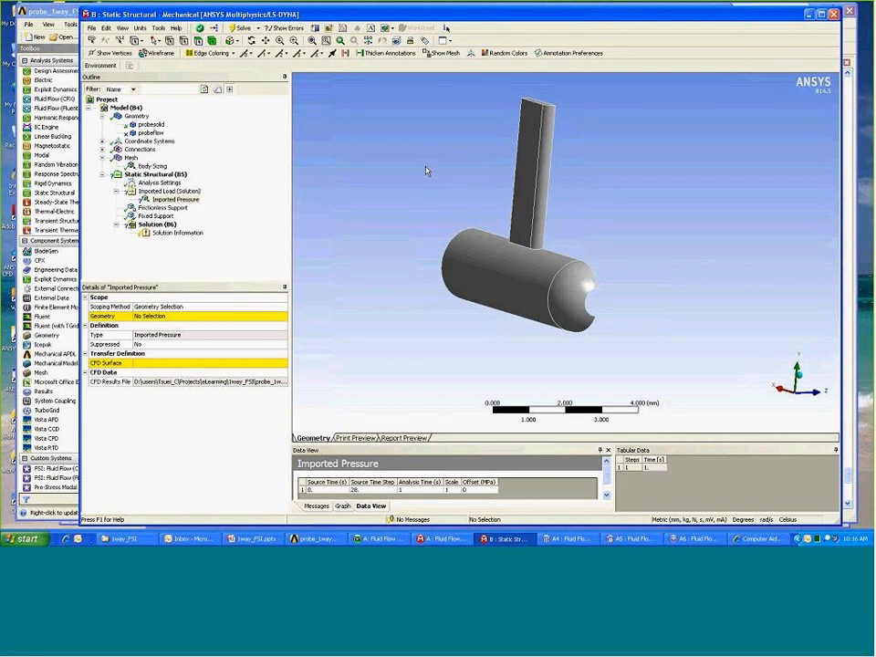
pyautogui.click(524, 283)
pyautogui.keyDown('ctrl'); pyautogui.click(564, 297); pyautogui.keyUp('ctrl')
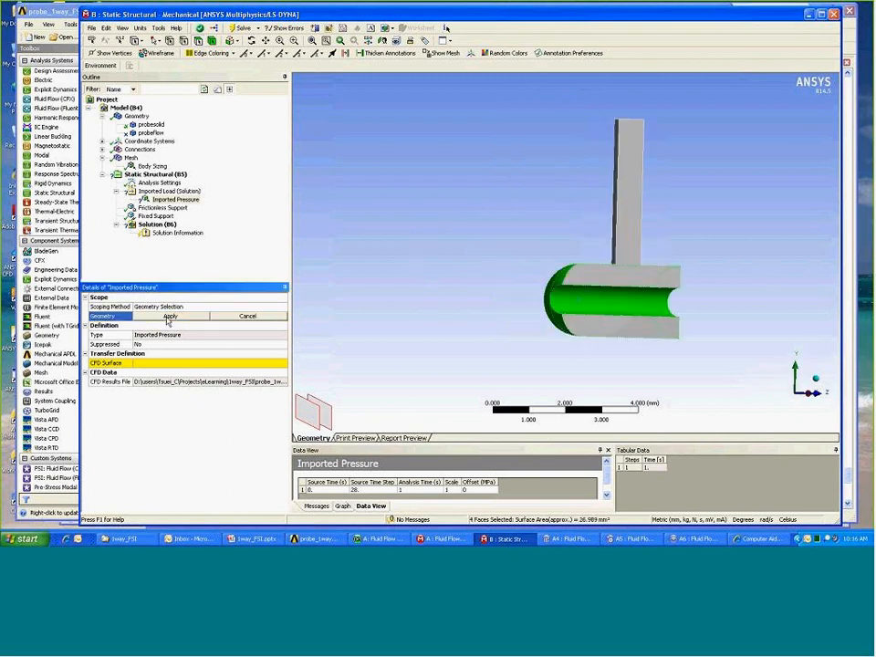
pyautogui.click(170, 316)
# Step: Set the imported pressure's CFD surface to probe and import the load onto the structural mesh
pyautogui.scroll(6, 496, 221)
pyautogui.moveTo(494, 218); pyautogui.dragTo(427, 151, button='middle')
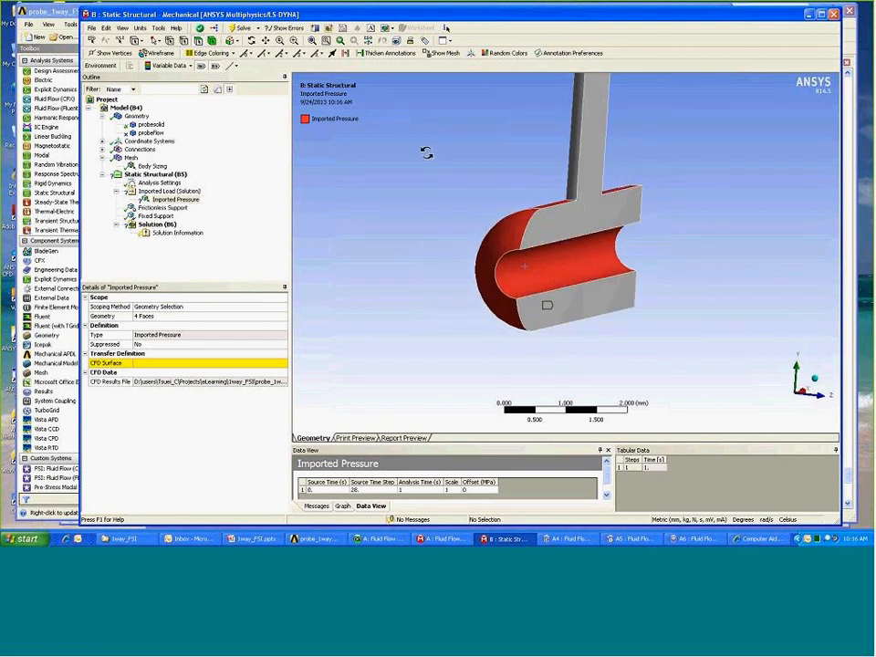
pyautogui.click(284, 364)
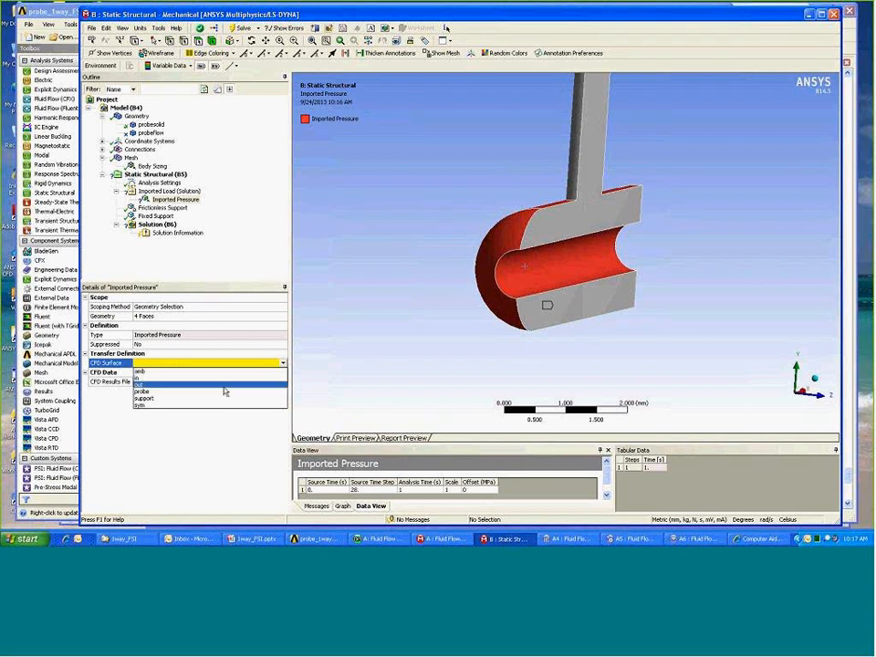
pyautogui.click(146, 392)
pyautogui.moveTo(446, 323); pyautogui.dragTo(435, 326, button='middle')
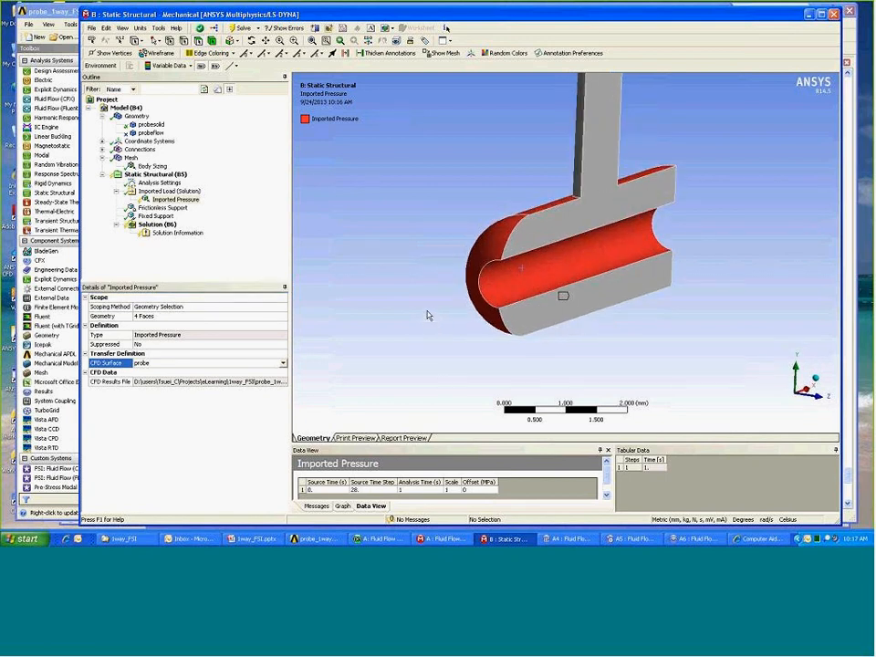
pyautogui.rightClick(194, 203)
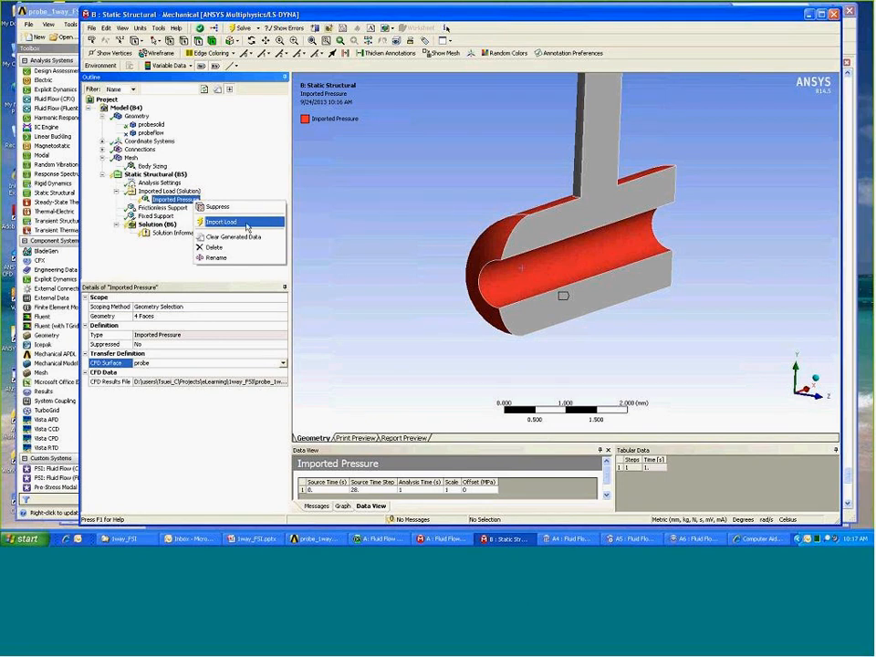
pyautogui.click(230, 225)
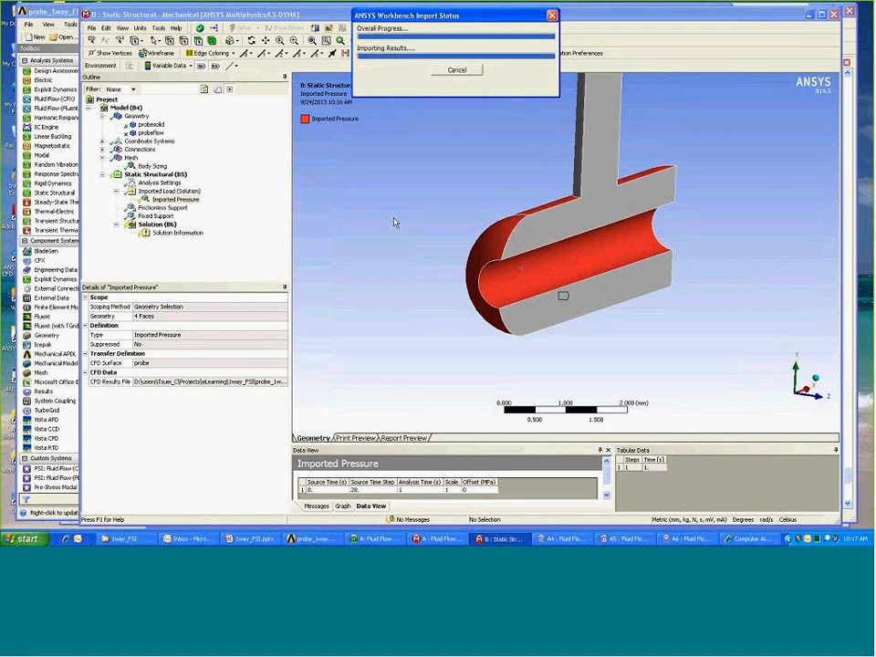
# Step: Examine the imported pressure vectors around the probe body and review the forces and node mapping in the load transfer summary
pyautogui.moveTo(448, 239); pyautogui.dragTo(659, 311, button='middle')
pyautogui.scroll(-2, 659, 311)
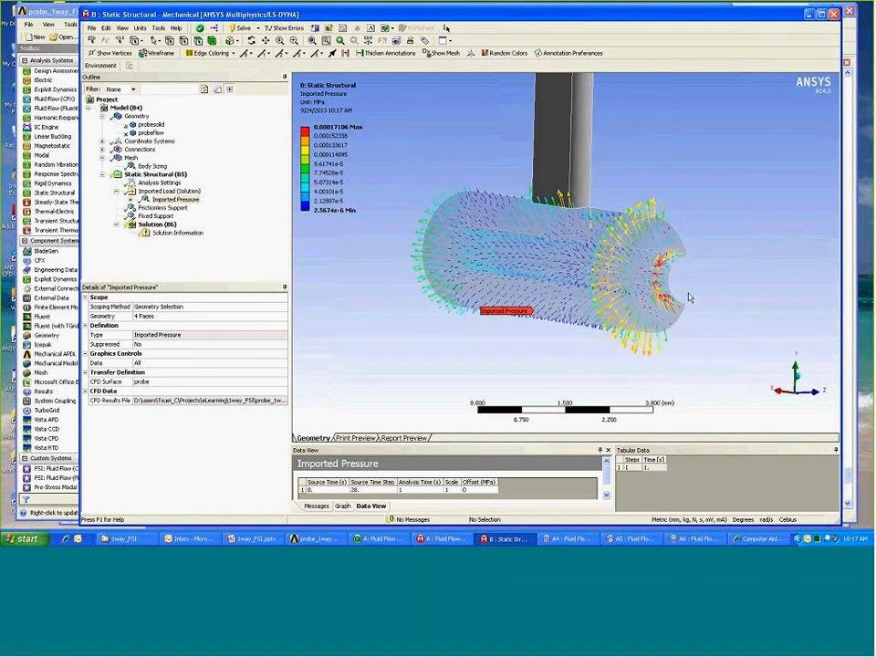
pyautogui.moveTo(663, 273); pyautogui.dragTo(560, 287, button='middle')
pyautogui.keyDown('ctrl'); pyautogui.moveTo(615, 283); pyautogui.dragTo(541, 274, button='middle'); pyautogui.keyUp('ctrl')
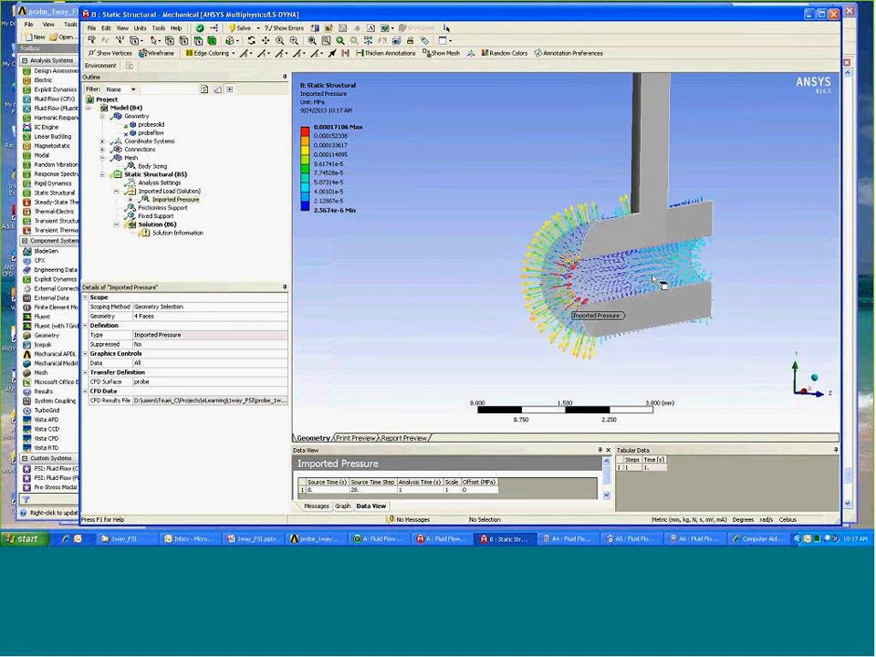
pyautogui.moveTo(572, 445); pyautogui.dragTo(571, 398)
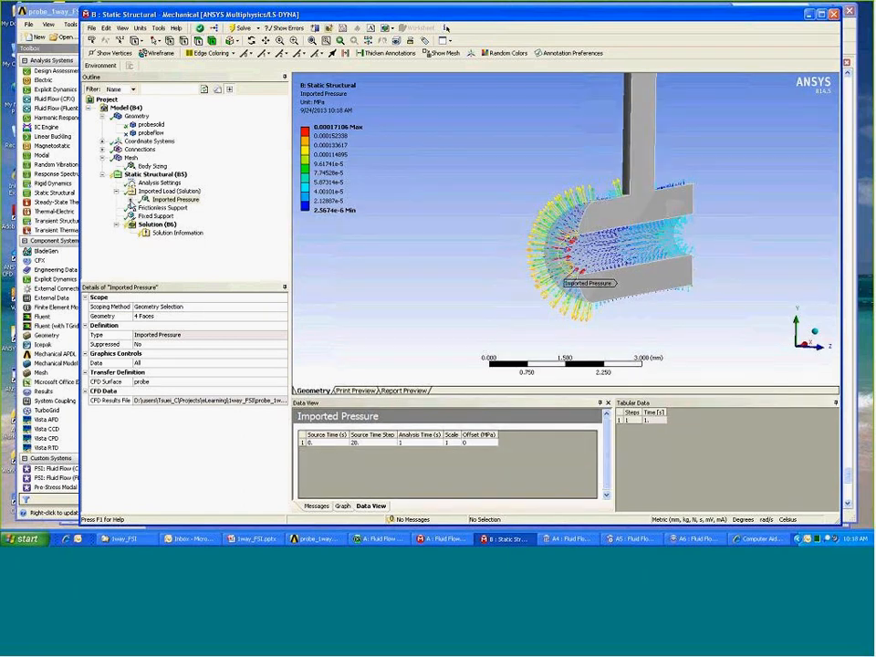
pyautogui.click(130, 199)
pyautogui.click(186, 209)
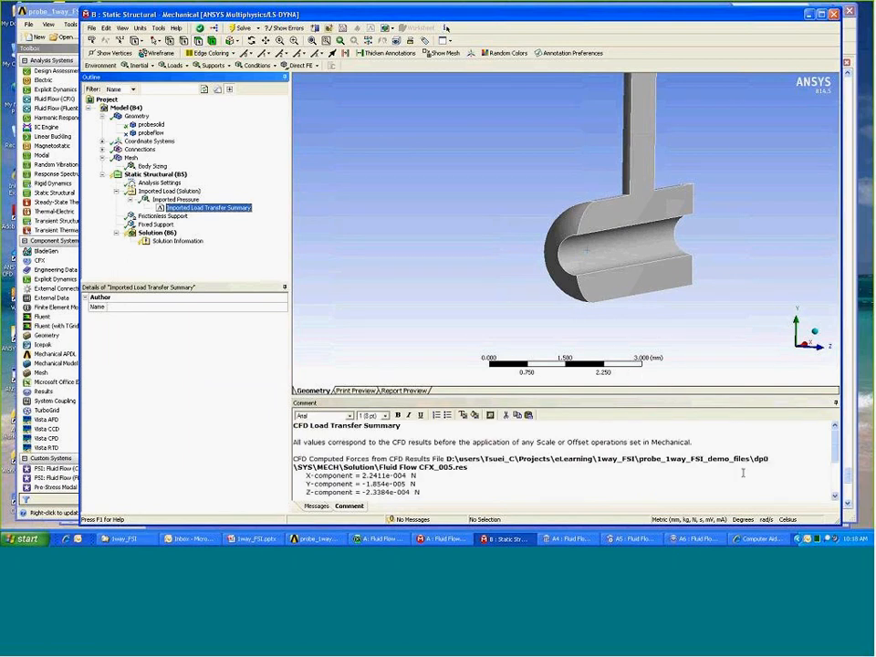
pyautogui.click(835, 470)
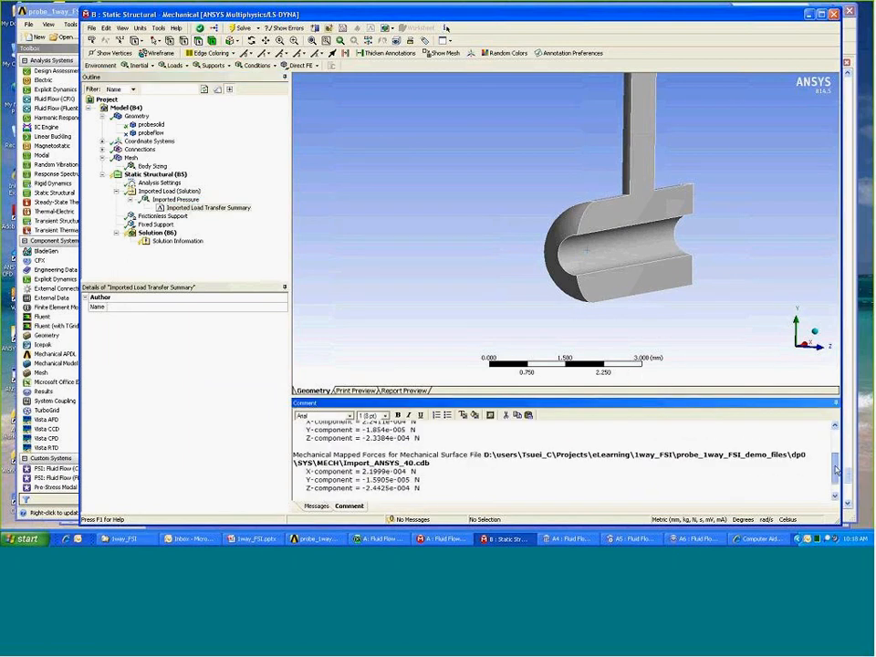
pyautogui.moveTo(835, 470); pyautogui.dragTo(835, 488)
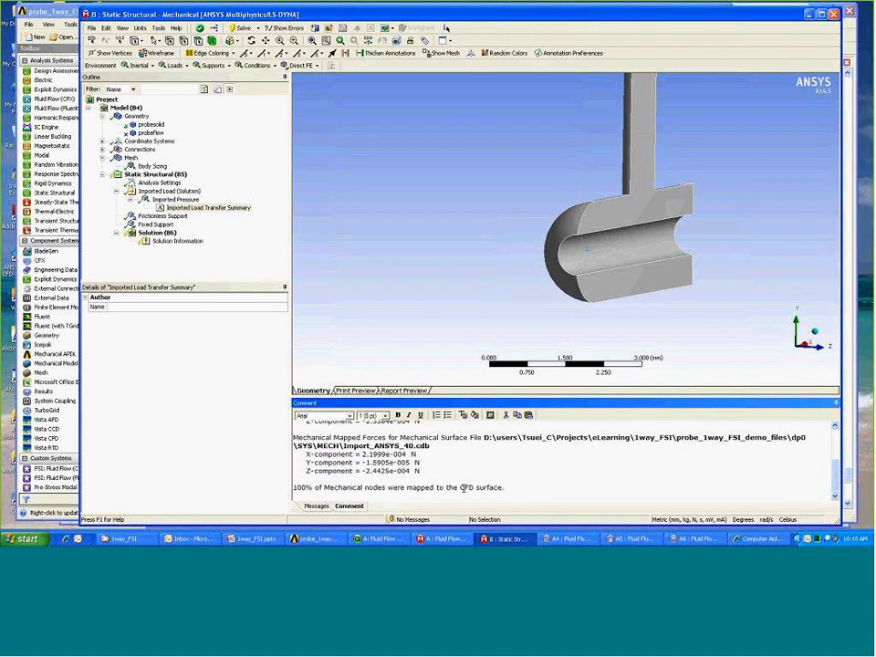
pyautogui.keyDown('ctrl'); pyautogui.moveTo(684, 315); pyautogui.dragTo(627, 317, button='middle'); pyautogui.keyUp('ctrl')
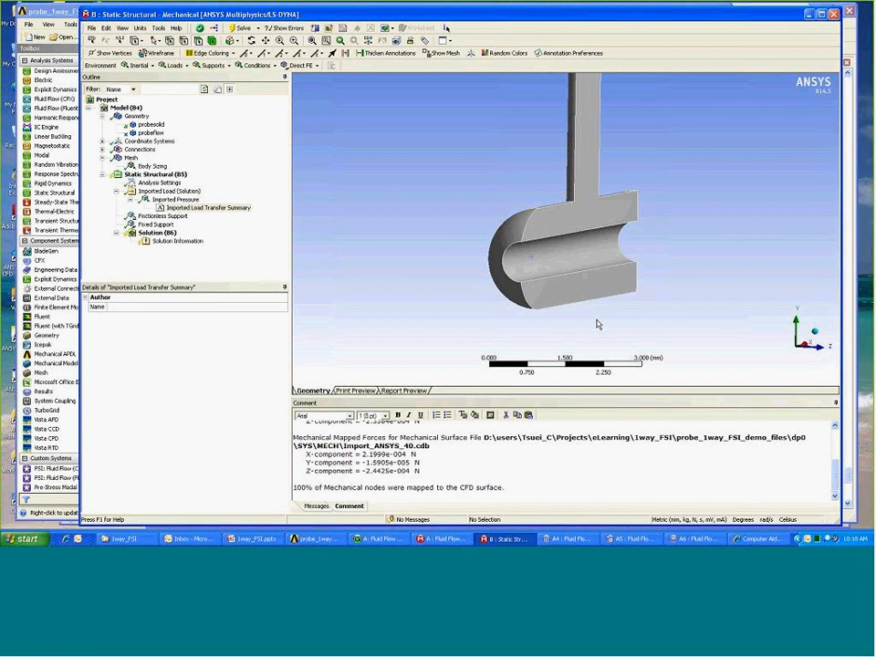
pyautogui.moveTo(577, 329); pyautogui.dragTo(649, 324, button='middle')
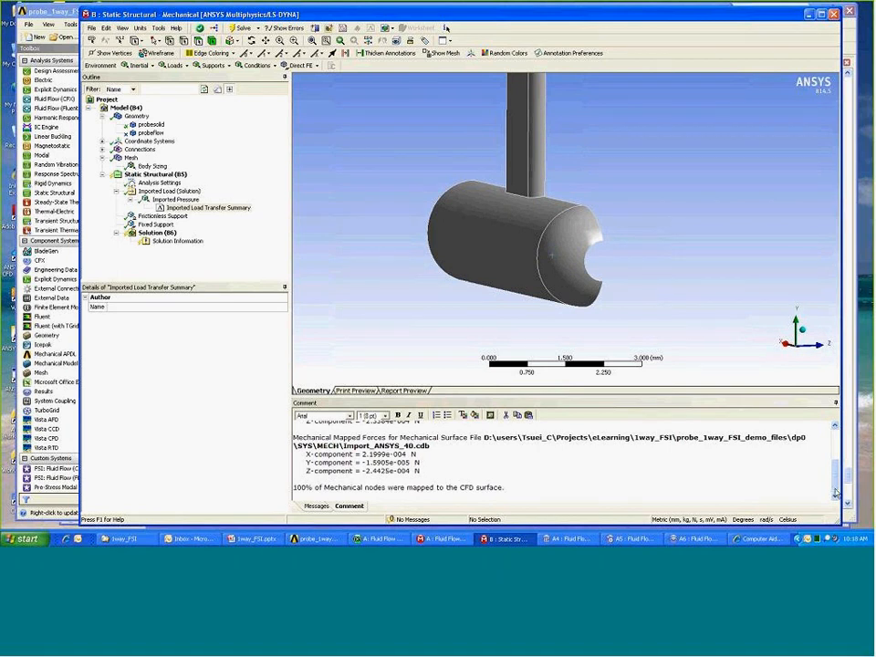
pyautogui.moveTo(836, 484); pyautogui.dragTo(837, 473)
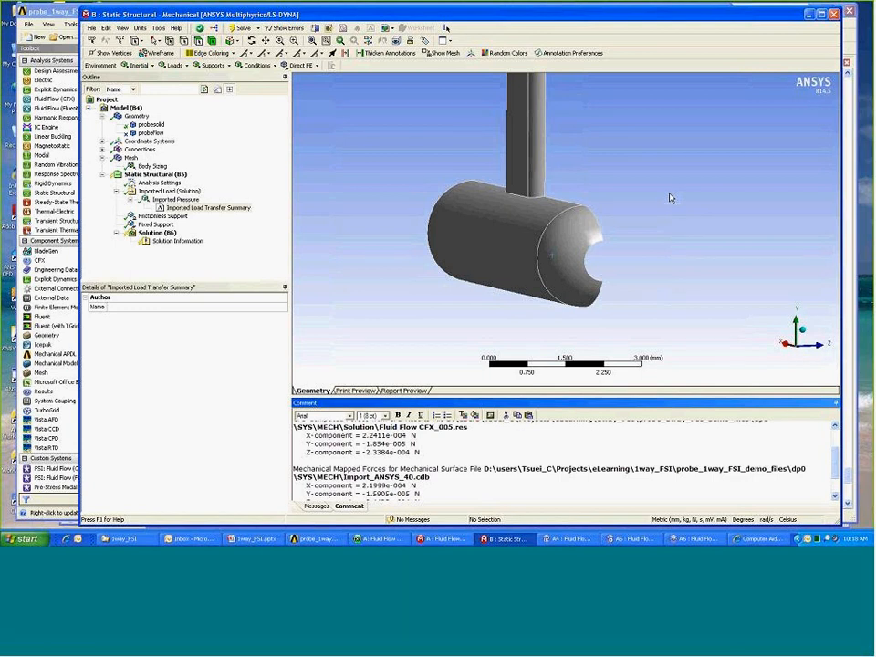
# Step: Insert a second imported pressure and scope it to the three side faces of the support stem
pyautogui.click(175, 199)
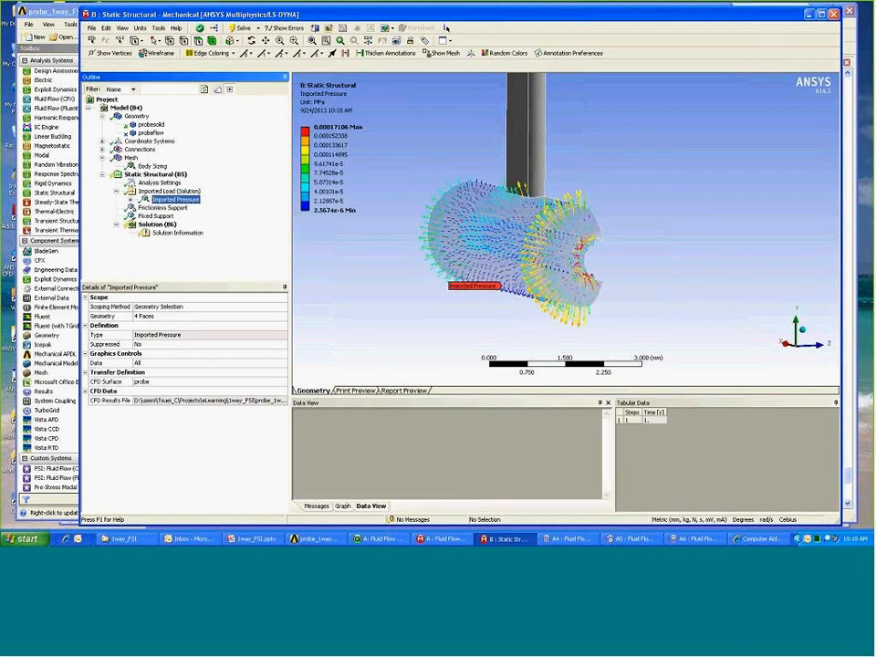
pyautogui.rightClick(192, 191)
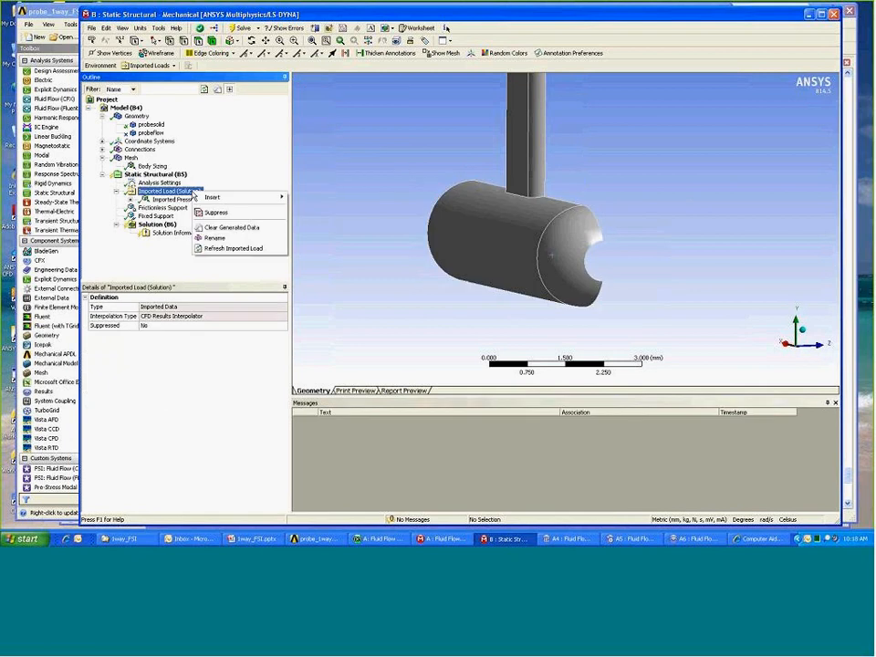
pyautogui.moveTo(206, 197)
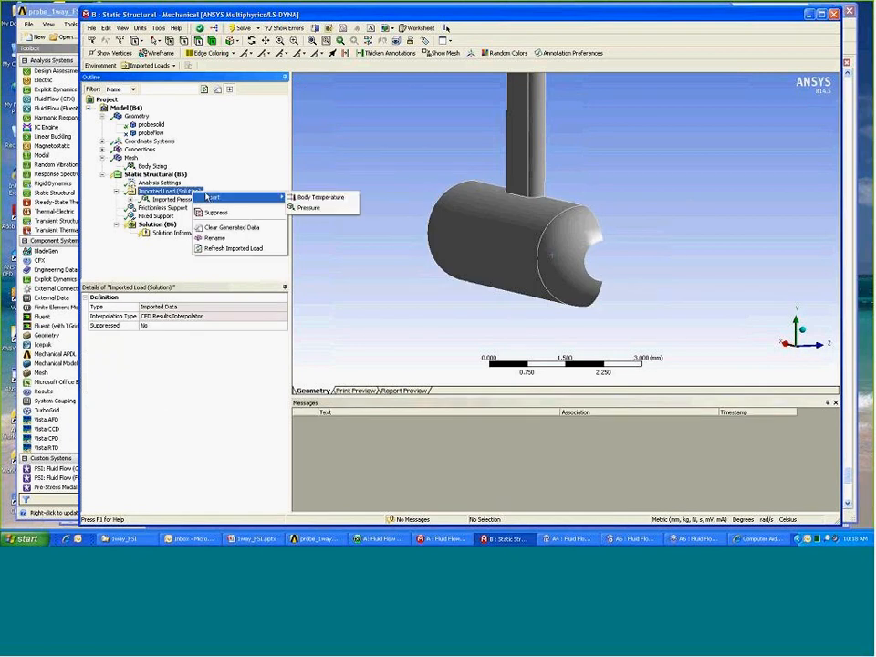
pyautogui.click(305, 209)
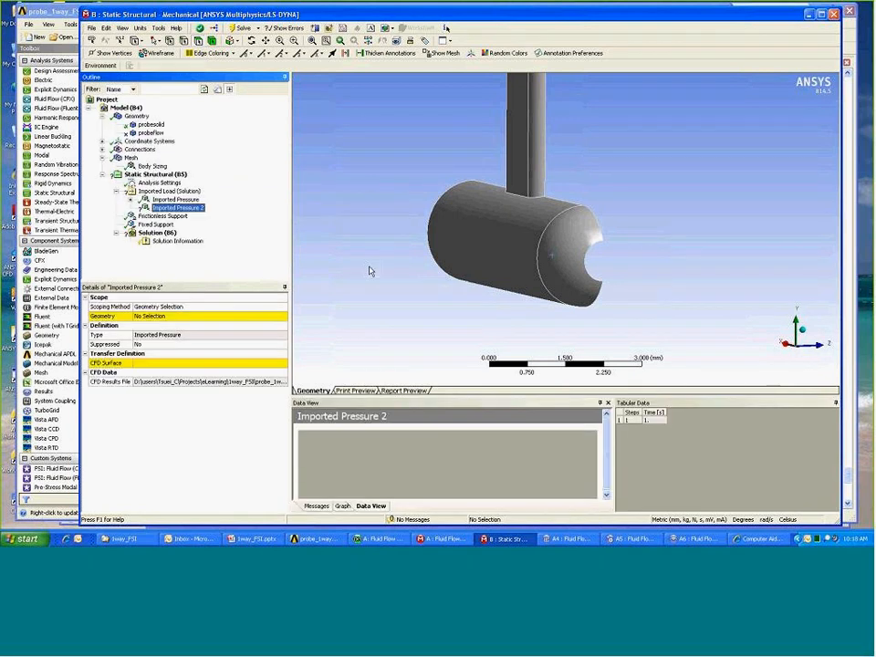
pyautogui.moveTo(393, 192); pyautogui.dragTo(548, 200, button='middle')
pyautogui.click(552, 200)
pyautogui.keyDown('ctrl'); pyautogui.click(537, 195); pyautogui.keyUp('ctrl')
pyautogui.moveTo(610, 186); pyautogui.dragTo(700, 207, button='middle')
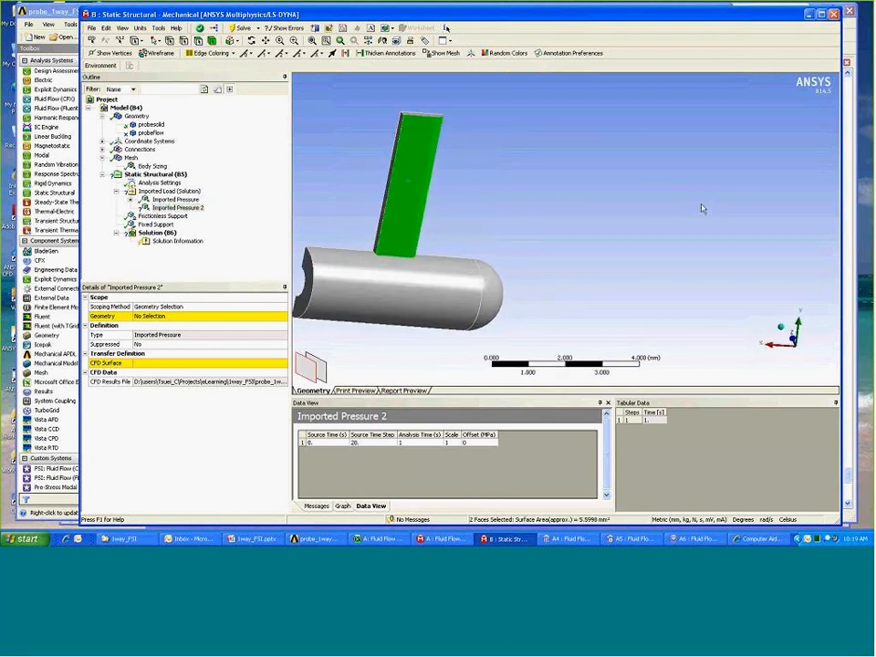
pyautogui.click(206, 316)
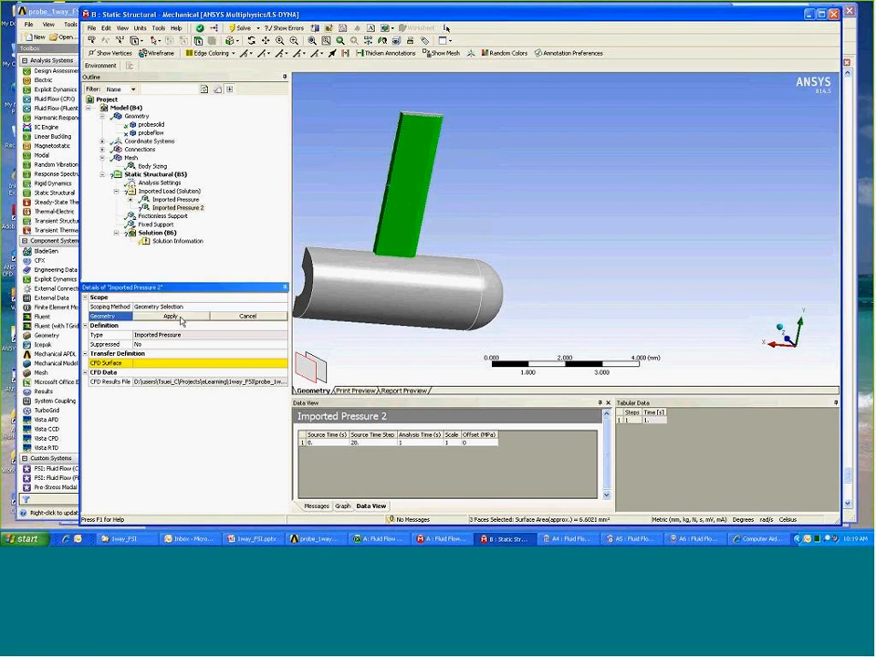
pyautogui.click(179, 317)
# Step: Set the second imported pressure's CFD surface to support
pyautogui.click(281, 364)
pyautogui.click(283, 364)
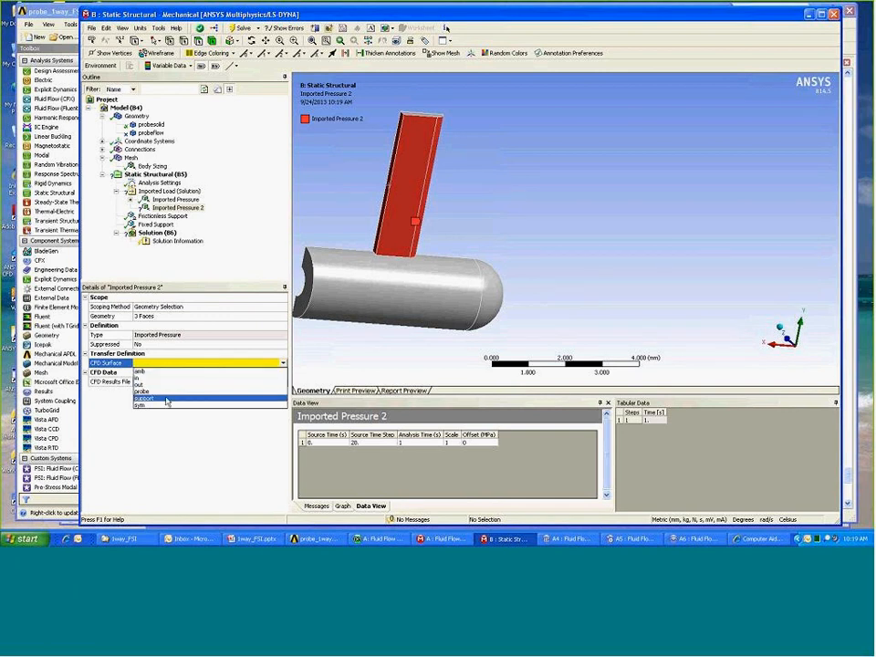
pyautogui.click(168, 400)
pyautogui.moveTo(633, 289); pyautogui.dragTo(350, 173, button='middle')
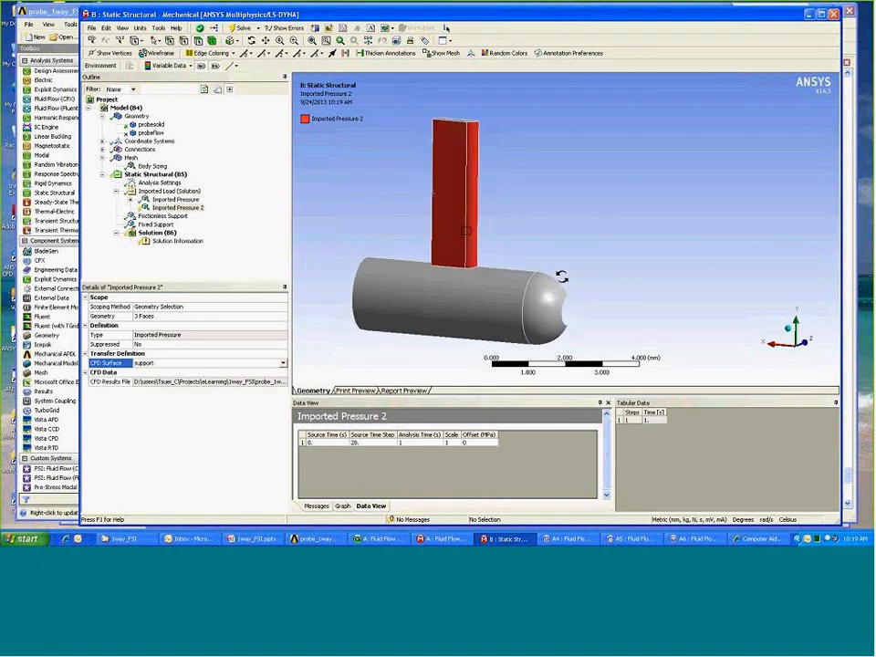
# Step: Import the second imported pressure's CFD load onto the support stem faces
pyautogui.rightClick(203, 209)
pyautogui.click(228, 230)
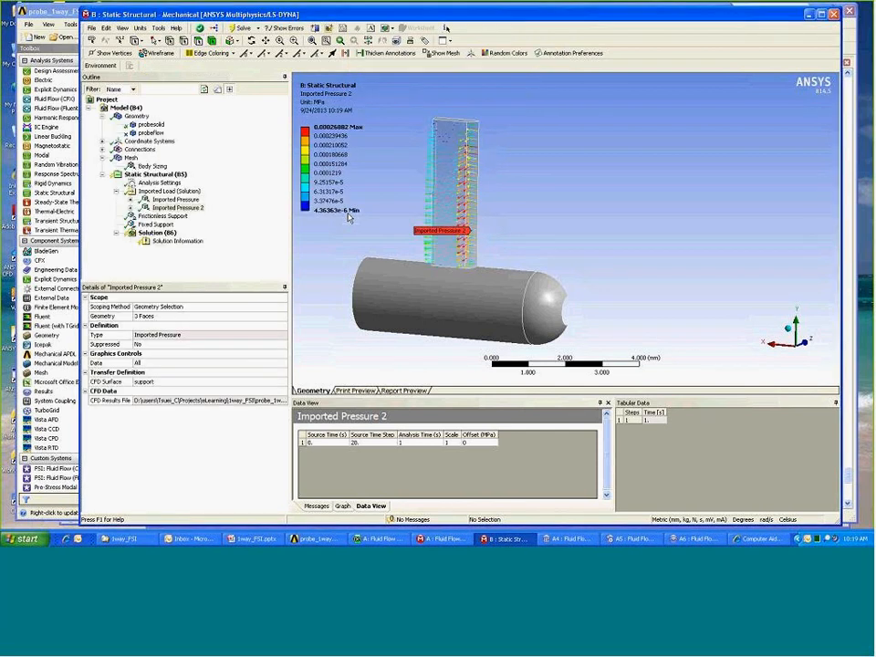
pyautogui.keyDown('ctrl'); pyautogui.moveTo(391, 211); pyautogui.dragTo(438, 202, button='middle'); pyautogui.keyUp('ctrl')
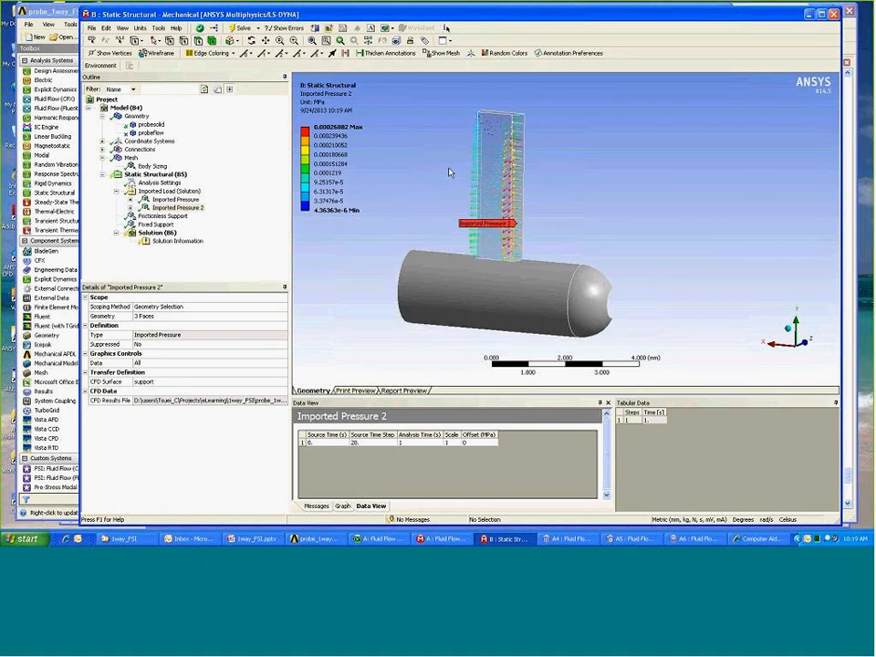
# Step: Review the CFD forces, mapped mechanical forces and node mapping in the second imported pressure's load transfer summary
pyautogui.click(129, 208)
pyautogui.click(206, 217)
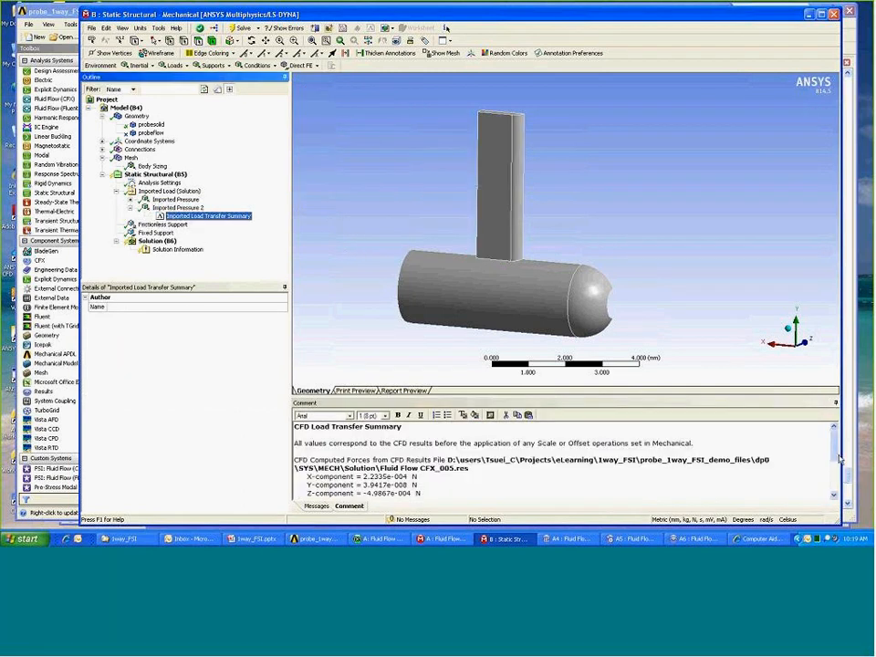
pyautogui.moveTo(835, 448); pyautogui.dragTo(841, 481)
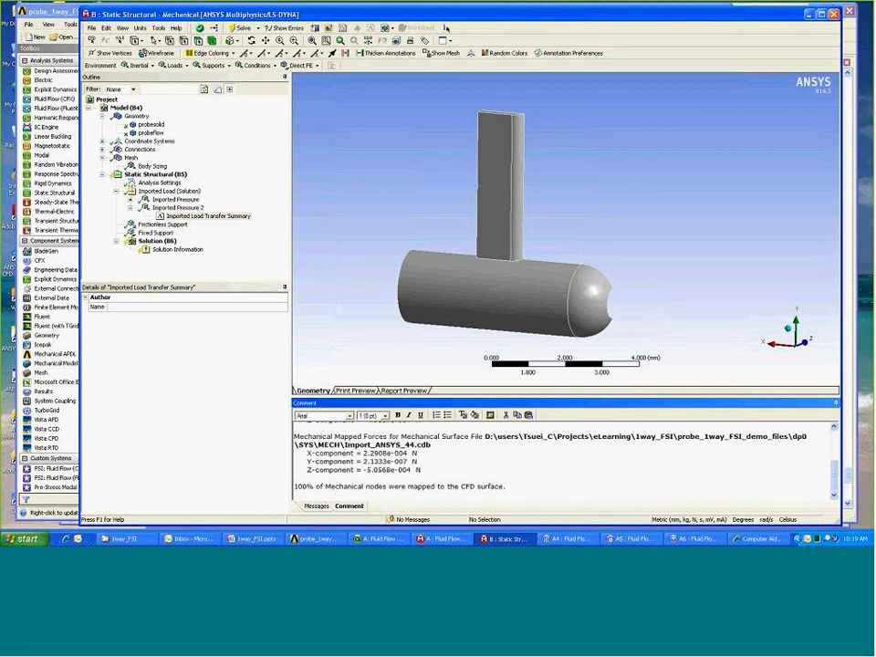
pyautogui.moveTo(836, 484); pyautogui.dragTo(836, 481)
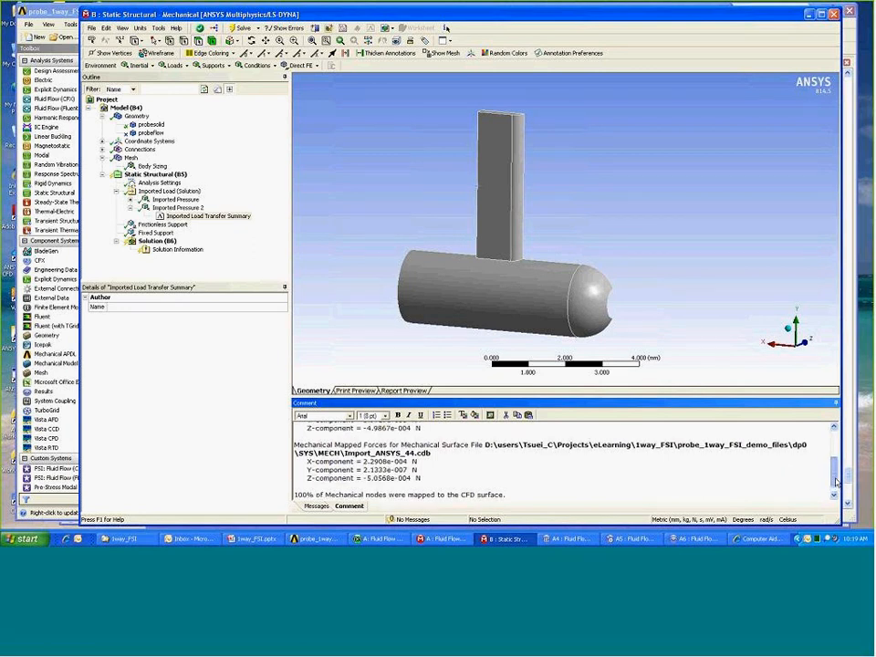
pyautogui.click(130, 208)
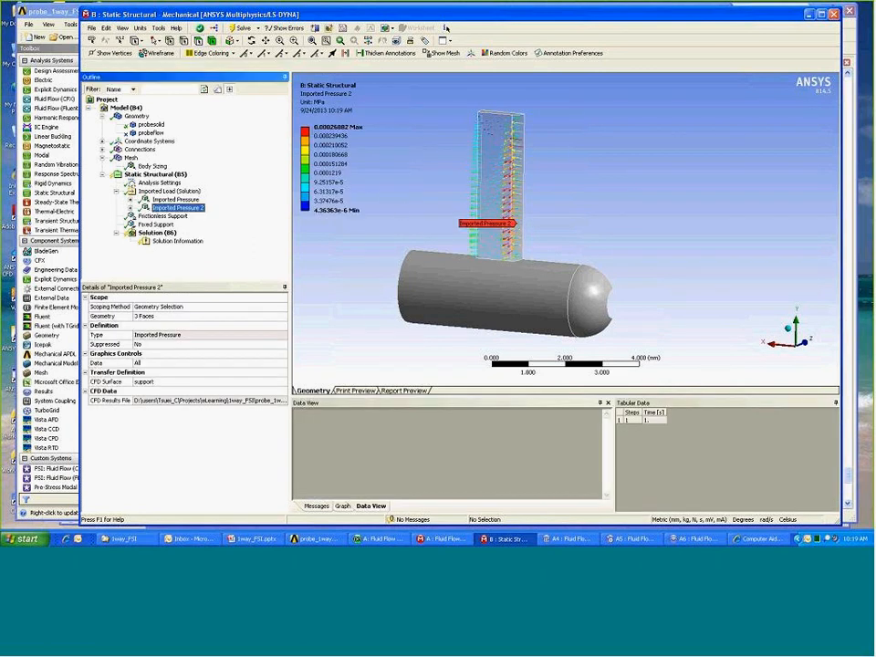
# Step: Display both imported pressures together and examine their vectors over the probe body and support stem
pyautogui.keyDown('ctrl'); pyautogui.click(191, 200); pyautogui.keyUp('ctrl')
pyautogui.moveTo(594, 210)
pyautogui.mouseDown(button='middle')
pyautogui.moveTo(578, 215)
pyautogui.moveTo(602, 222)
pyautogui.moveTo(598, 216)
pyautogui.mouseUp(button='middle')
pyautogui.scroll(3, 583, 217)
pyautogui.scroll(-4, 586, 217)
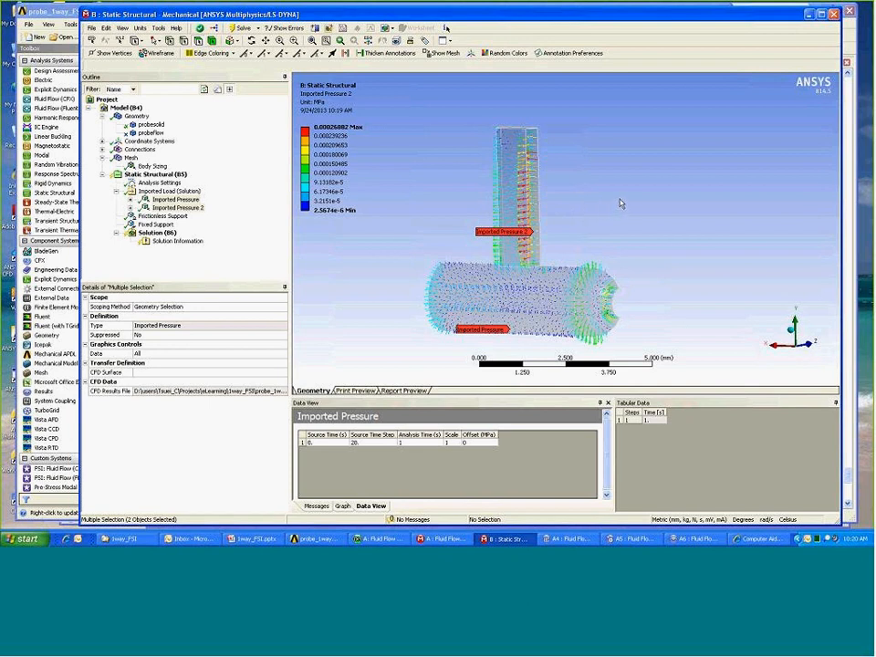
# Step: Add a total deformation result for all bodies to the solution and solve the static structural analysis
pyautogui.click(163, 234)
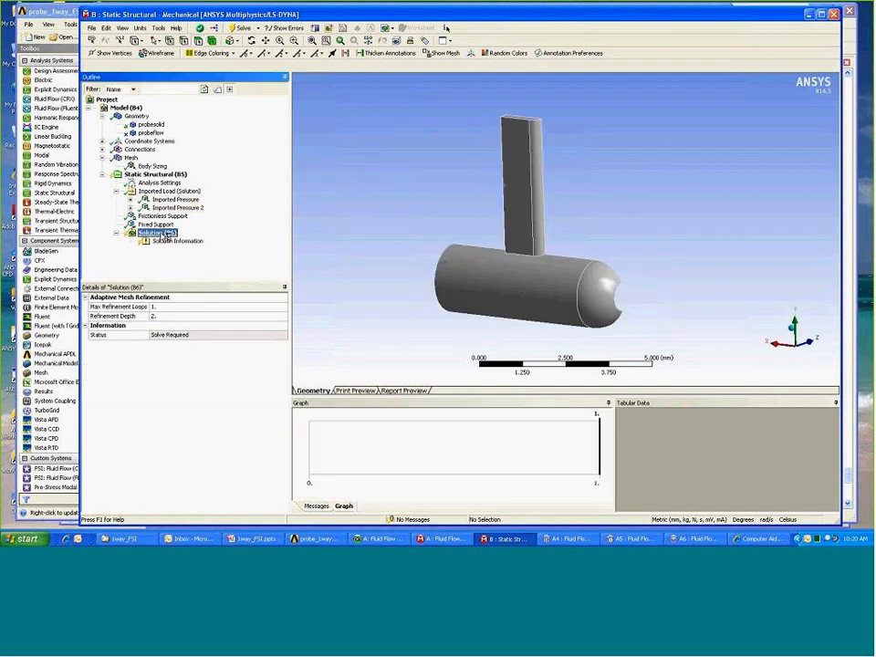
pyautogui.rightClick(164, 235)
pyautogui.moveTo(192, 238)
pyautogui.moveTo(288, 251)
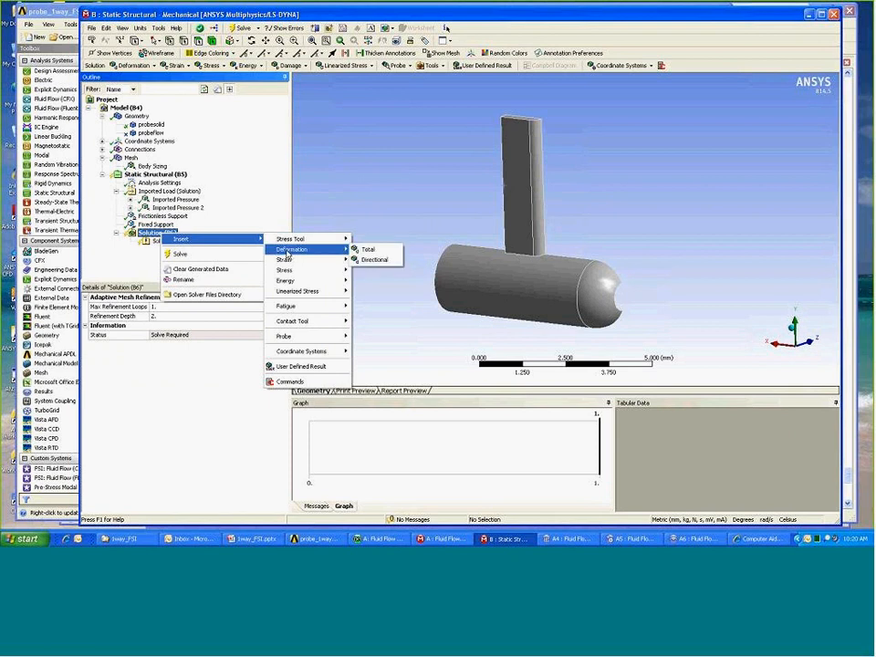
pyautogui.click(366, 249)
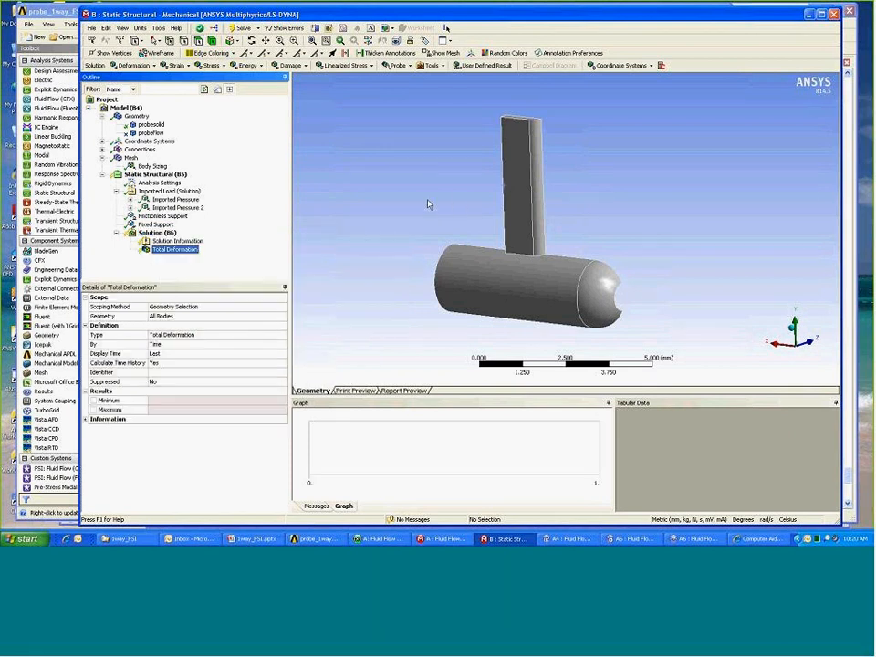
pyautogui.rightClick(164, 234)
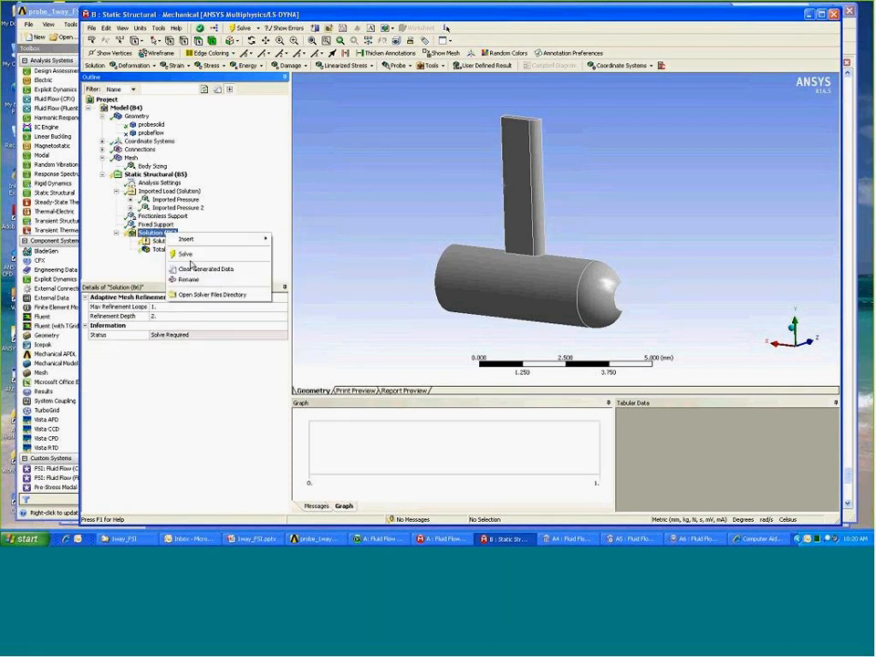
pyautogui.click(188, 254)
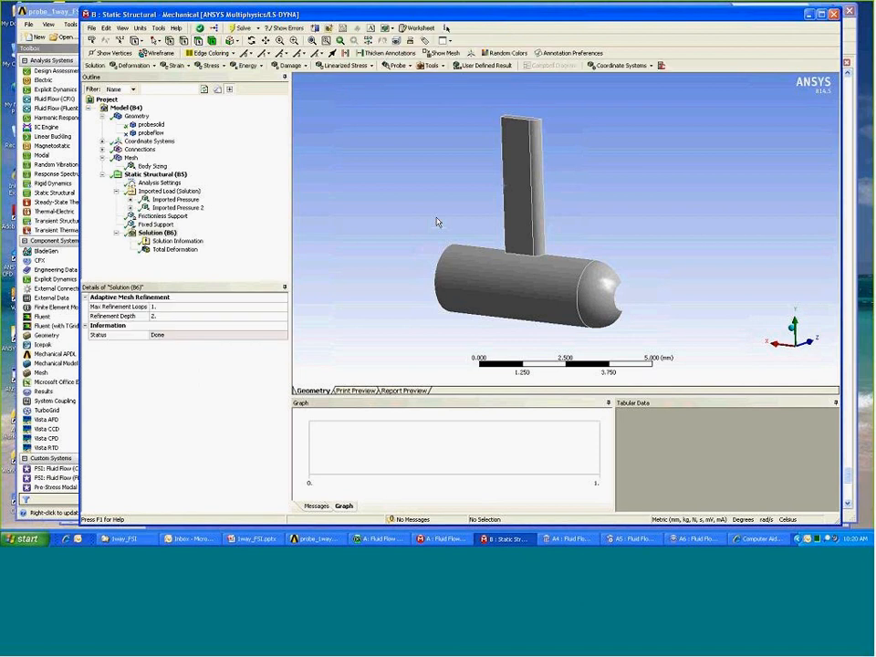
# Step: Examine the total deformation contours and their animation on the probe, and return to the Workbench project schematic
pyautogui.click(183, 249)
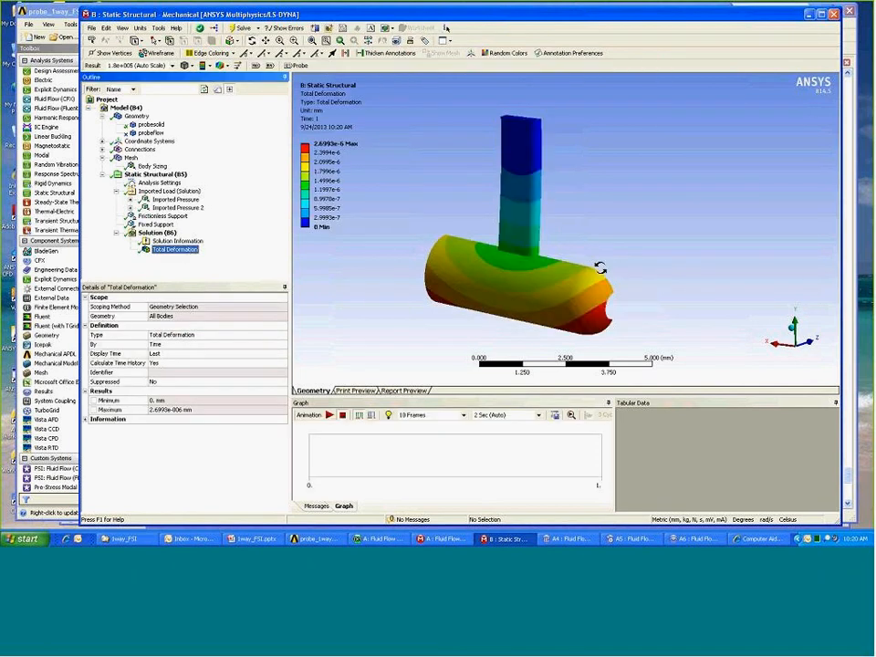
pyautogui.moveTo(629, 398); pyautogui.dragTo(629, 427)
pyautogui.click(329, 415)
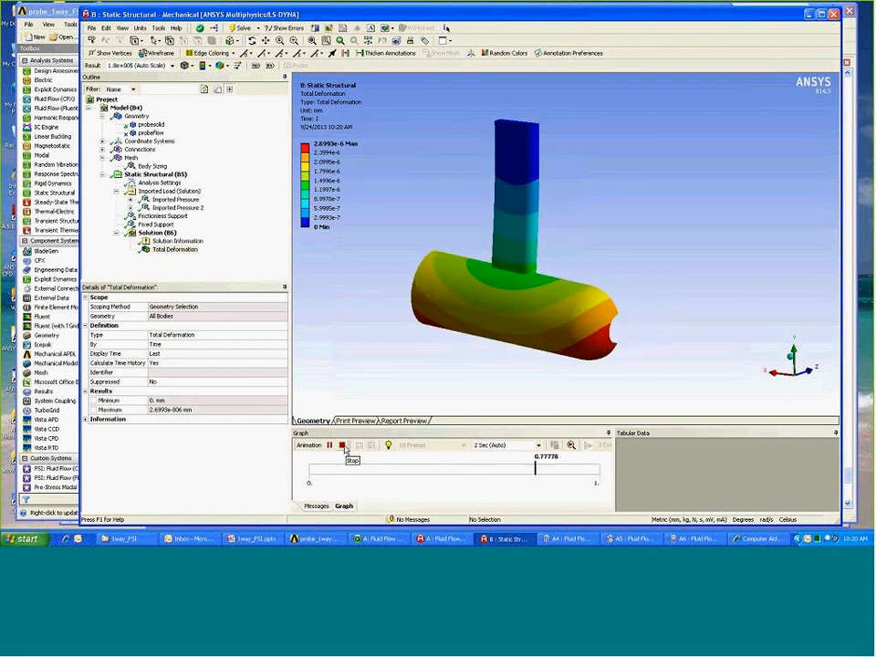
pyautogui.click(343, 446)
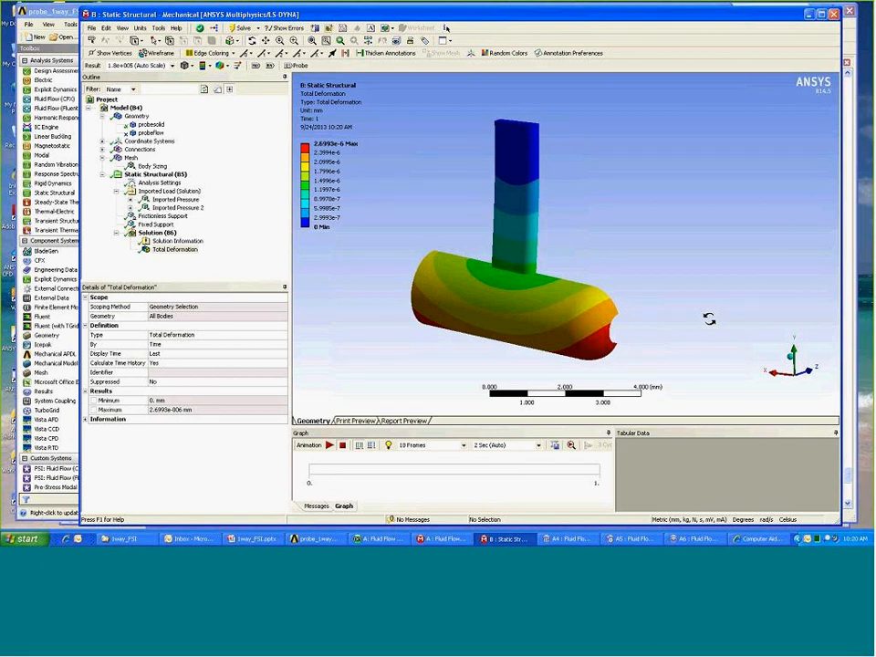
pyautogui.hotkey('alt', 'Tab')
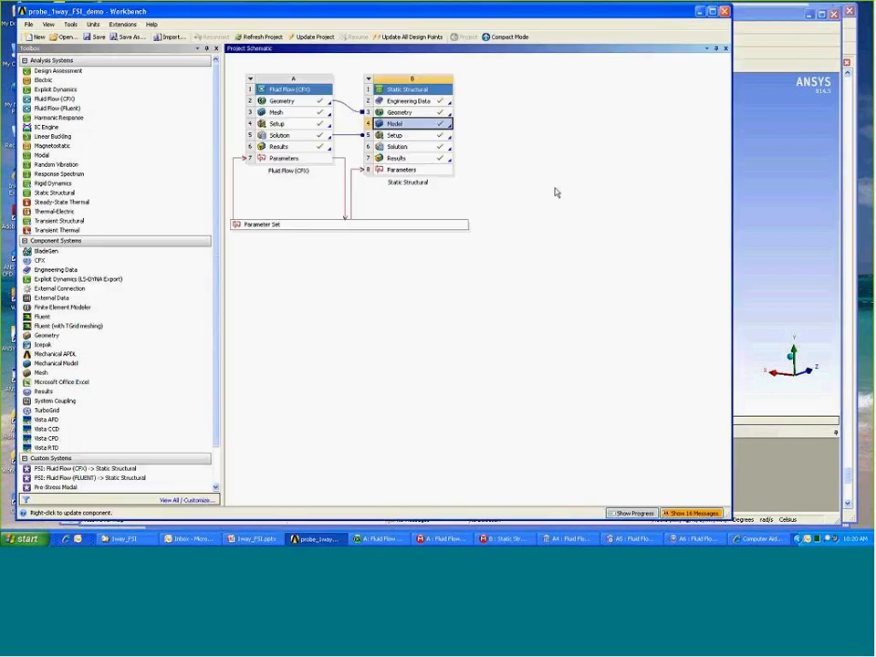